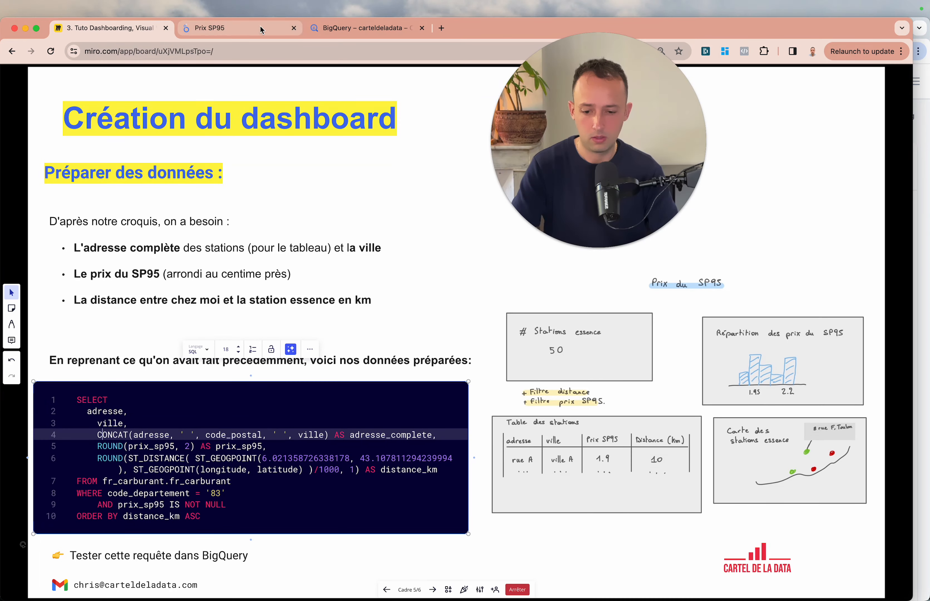
# Step: Switch to the BigQuery console and display its browser window in full screen
pyautogui.click(351, 28)
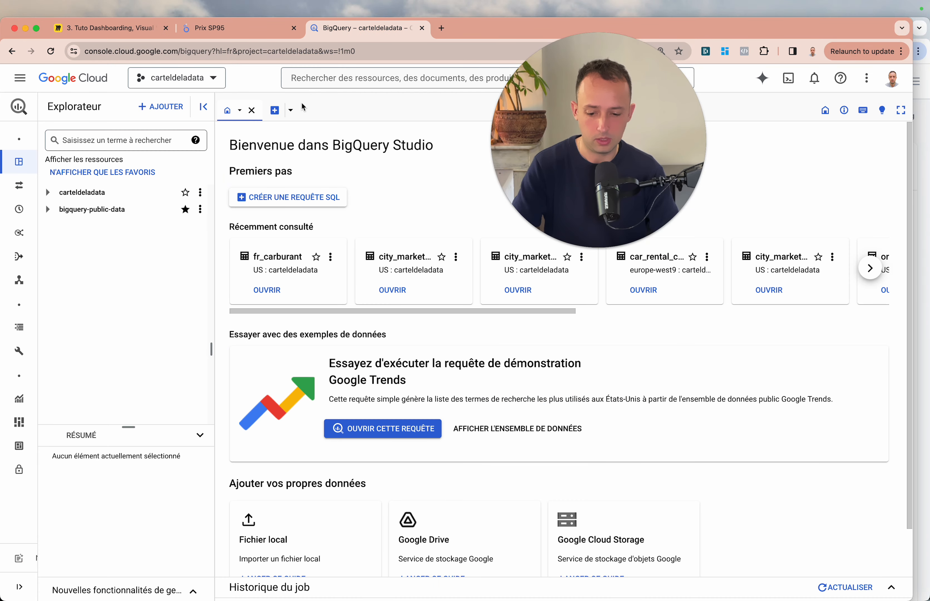
pyautogui.moveTo(612, 154); pyautogui.dragTo(766, 158)
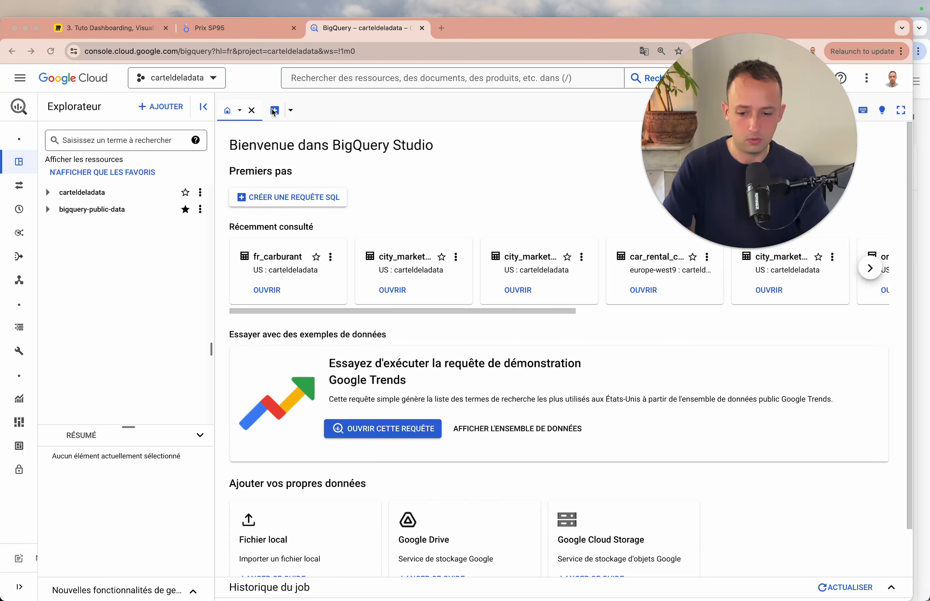
pyautogui.click(926, 87)
pyautogui.moveTo(928, 87); pyautogui.dragTo(929, 87)
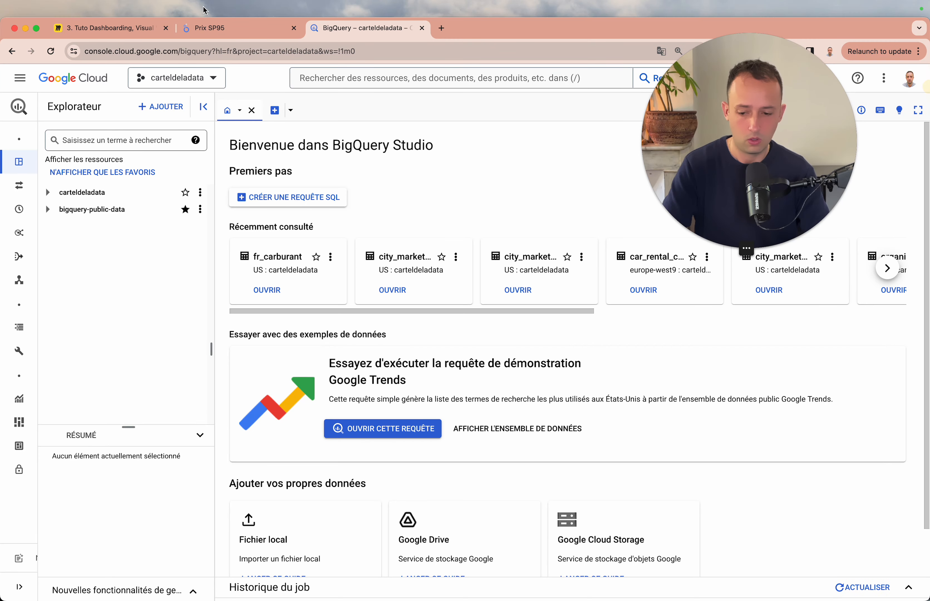
pyautogui.click(36, 29)
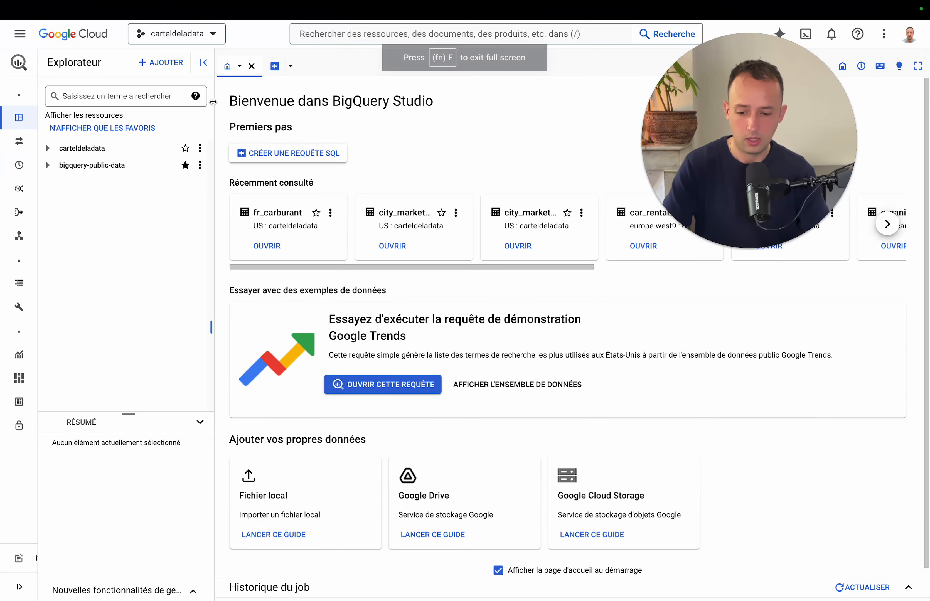
# Step: Create a new SQL query and paste the copied fr_carburant station query into the editor below a blank line
pyautogui.click(275, 66)
pyautogui.press('Return')
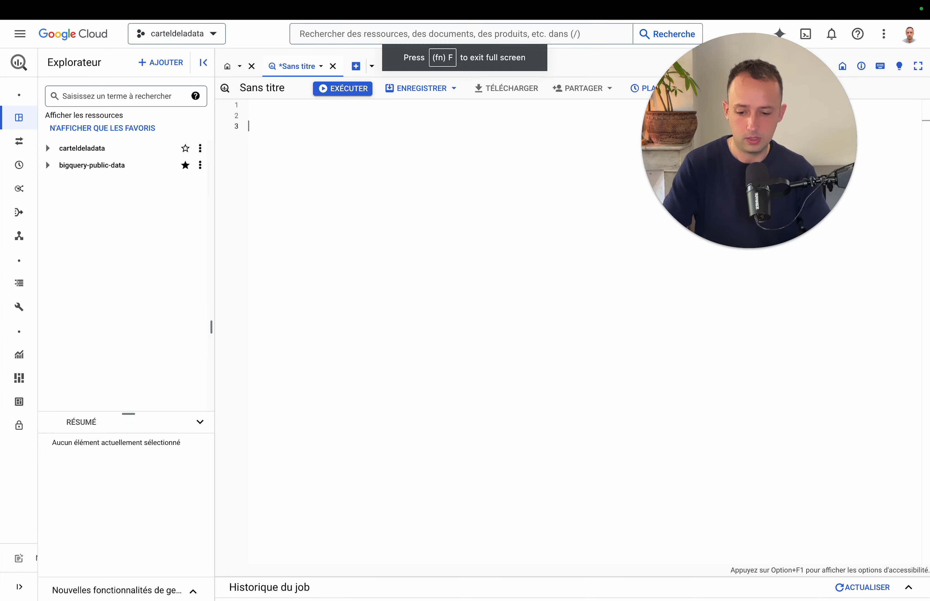
pyautogui.press('super+v')
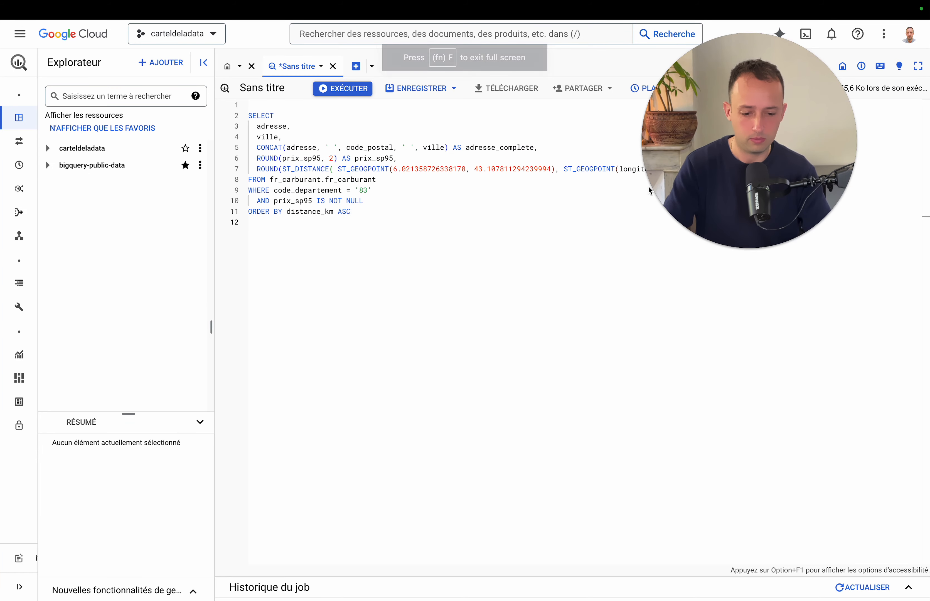
pyautogui.moveTo(741, 159); pyautogui.dragTo(795, 431)
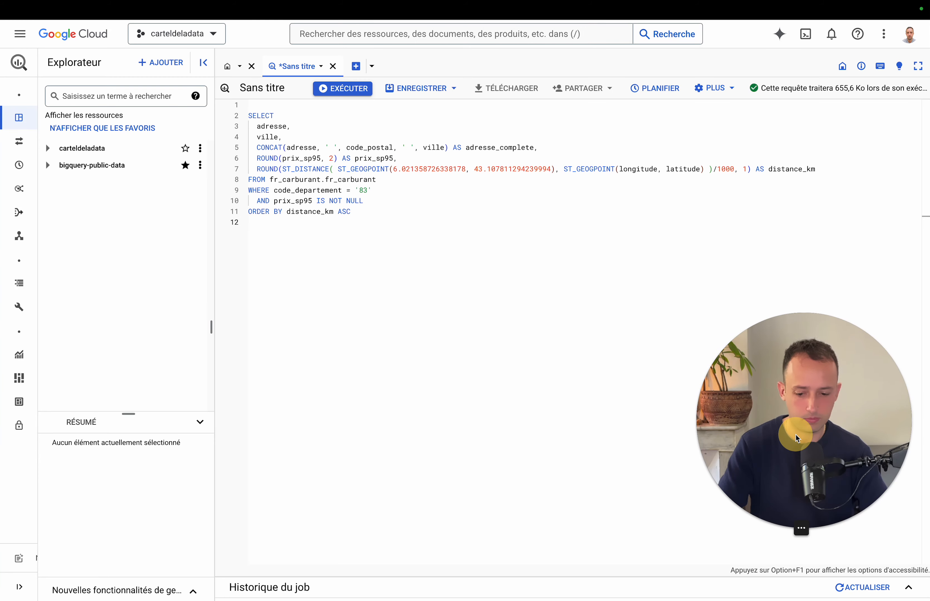
pyautogui.click(546, 301)
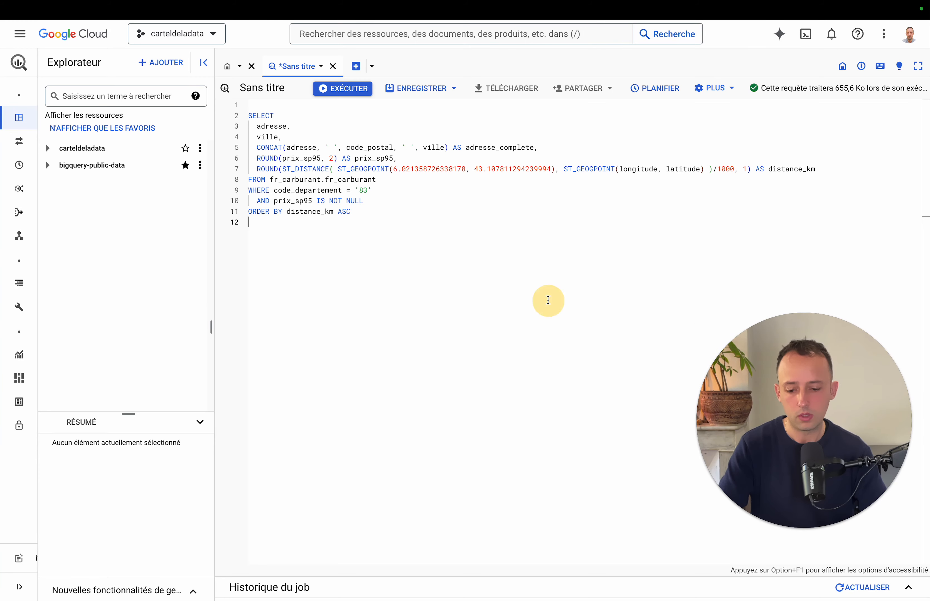
# Step: Join the adresse, ville and CONCAT lines onto the SELECT line of the query, separated by spaces
pyautogui.click(265, 129)
pyautogui.click(301, 136)
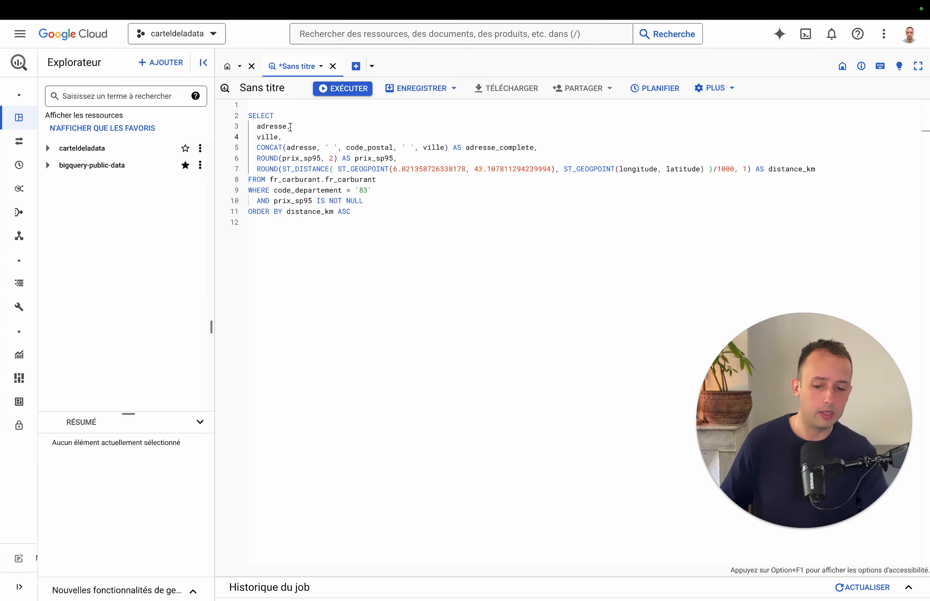
pyautogui.moveTo(361, 211); pyautogui.dragTo(243, 119)
pyautogui.click(295, 120)
pyautogui.click(255, 127)
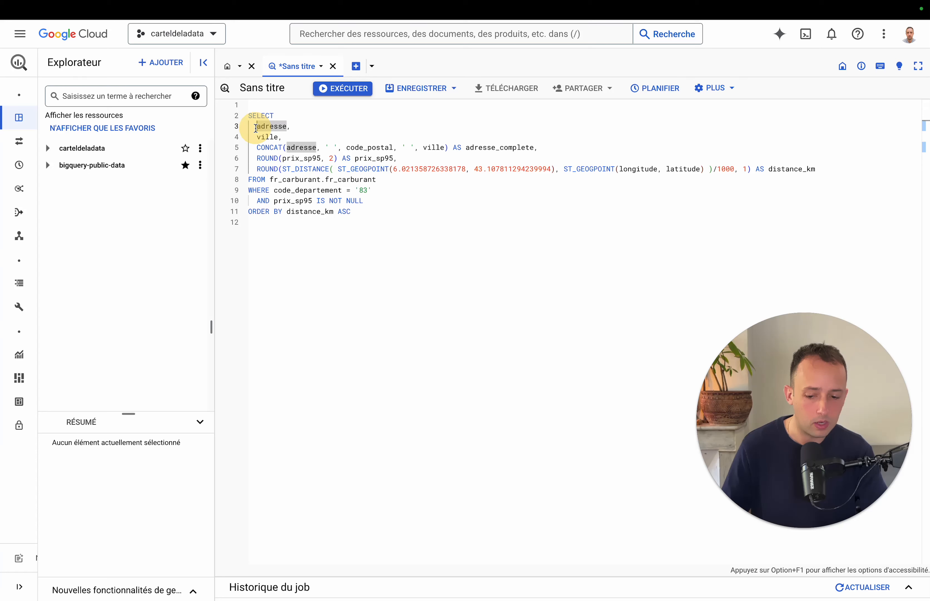
pyautogui.press('BackSpace')
pyautogui.press('Tab')
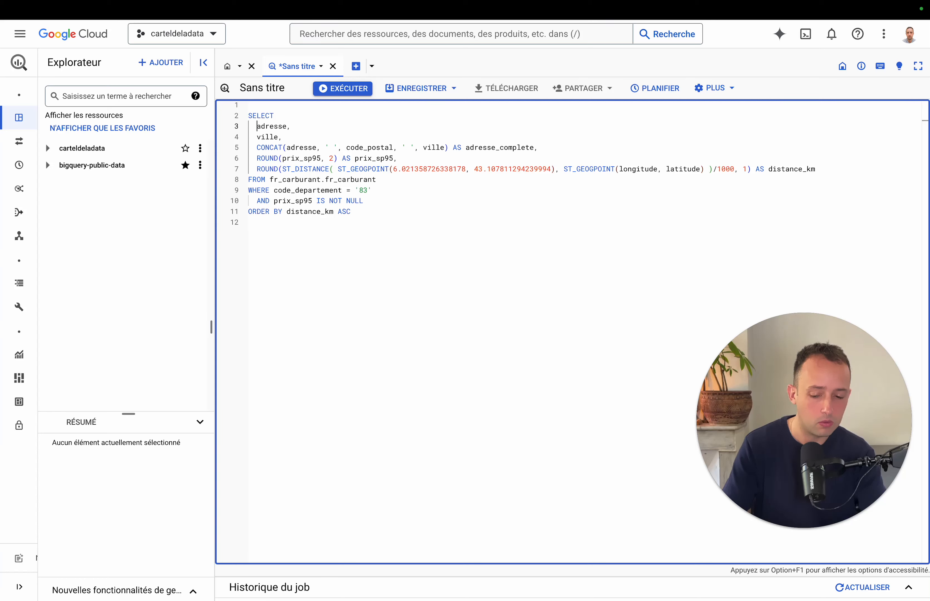
pyautogui.press('BackSpace')
pyautogui.press('BackSpace')
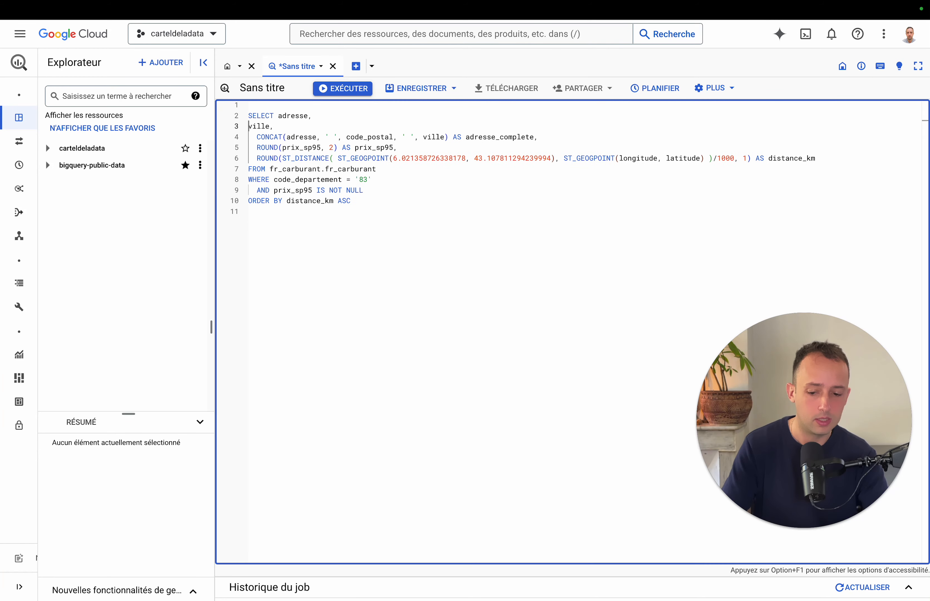
pyautogui.press('BackSpace')
pyautogui.press('BackSpace')
pyautogui.press('BackSpace')
pyautogui.press('BackSpace')
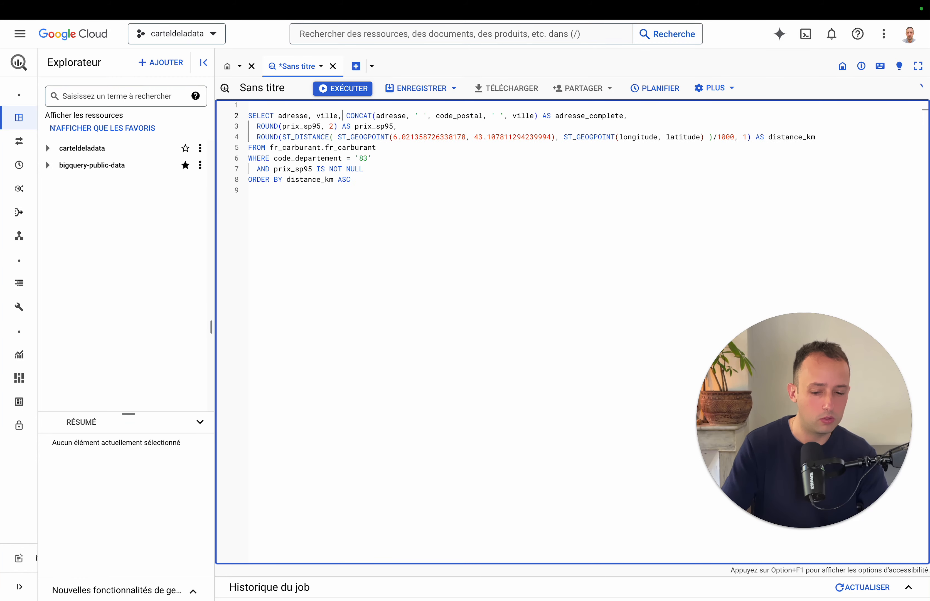
# Step: Join both ROUND expressions onto the SELECT line and remove the duplicate comma after adresse_complete
pyautogui.click(256, 126)
pyautogui.press('BackSpace')
pyautogui.press('BackSpace')
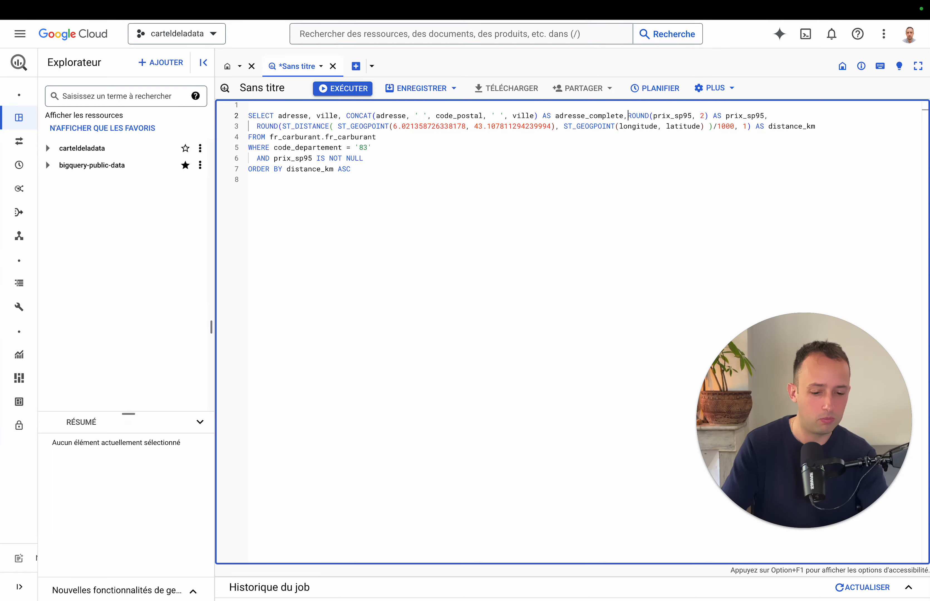
pyautogui.write(',')
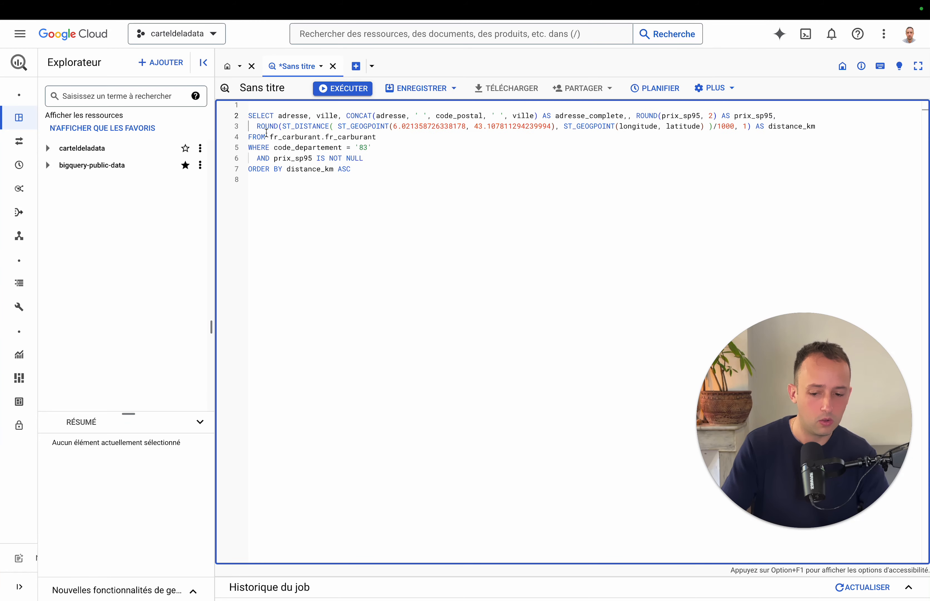
pyautogui.click(257, 126)
pyautogui.press('BackSpace')
pyautogui.press('BackSpace')
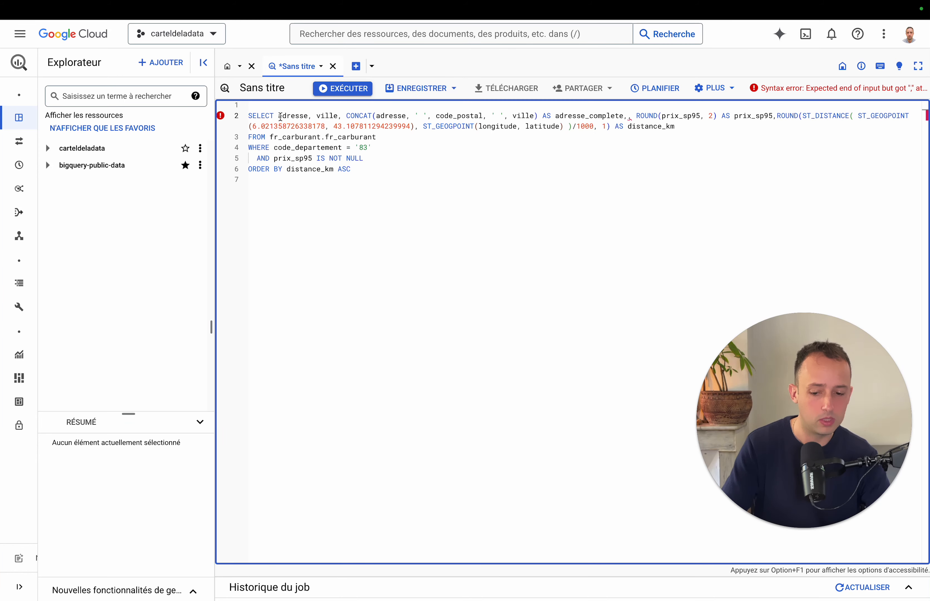
pyautogui.moveTo(280, 116); pyautogui.dragTo(739, 125)
pyautogui.click(730, 125)
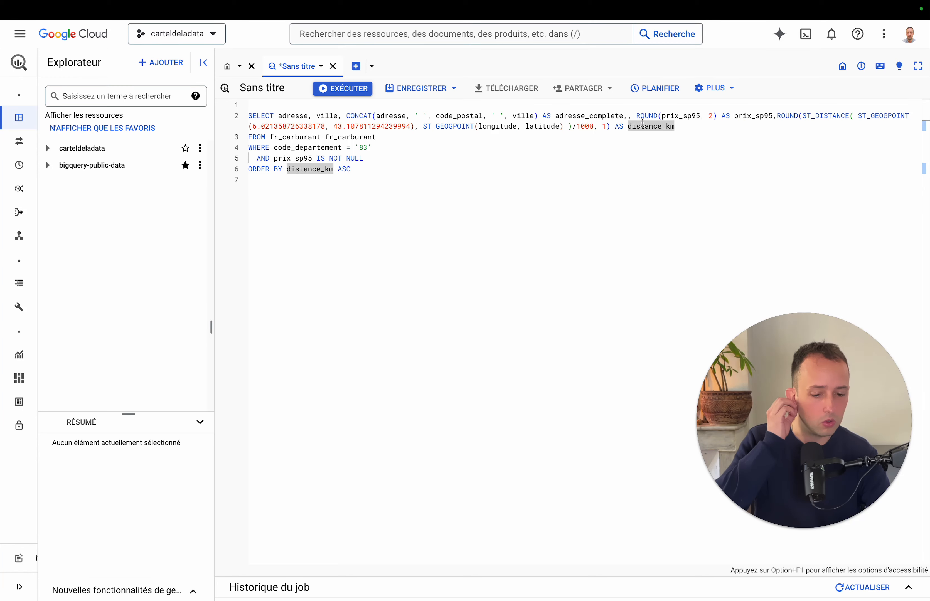
pyautogui.click(632, 116)
pyautogui.press('BackSpace')
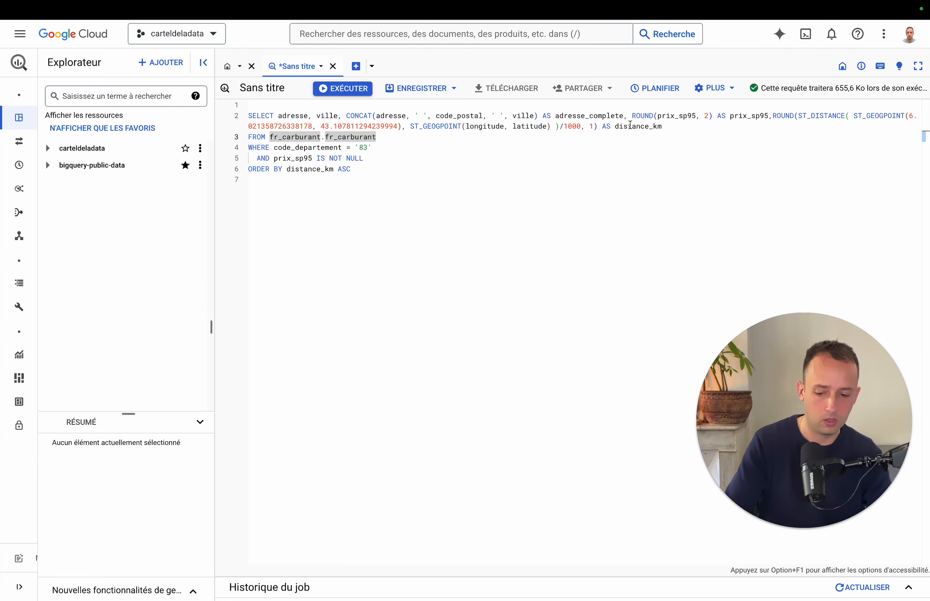
# Step: Undo all the line joins in the query, back to one column per line under SELECT
pyautogui.press('super+z')
pyautogui.press('super+z')
pyautogui.press('super+z')
pyautogui.press('super+z')
pyautogui.press('super+z')
pyautogui.press('super+z')
pyautogui.press('super+z')
pyautogui.press('super+z')
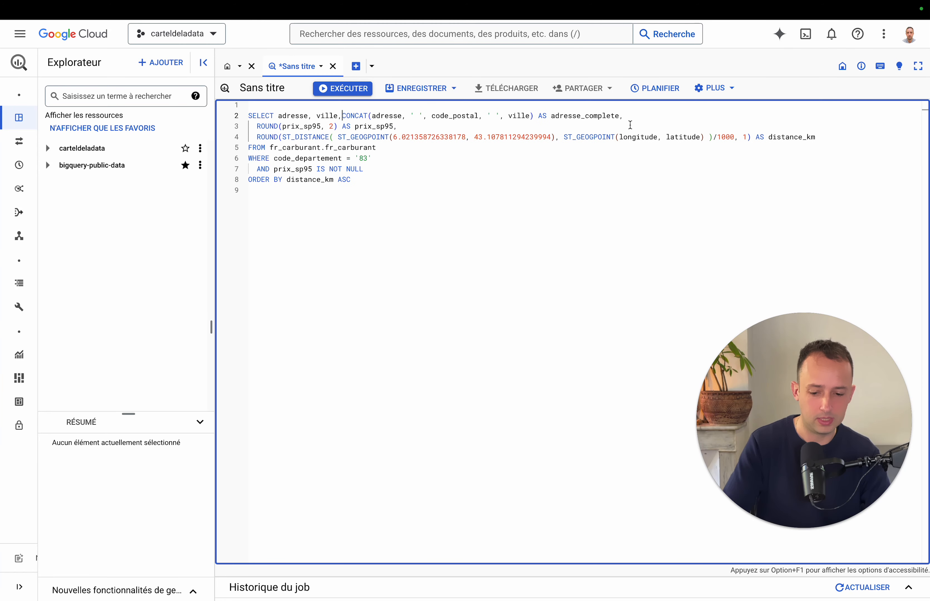
pyautogui.press('super+z')
pyautogui.press('super+z')
pyautogui.press('super+z')
pyautogui.press('super+z')
pyautogui.press('super+z')
pyautogui.press('super+z')
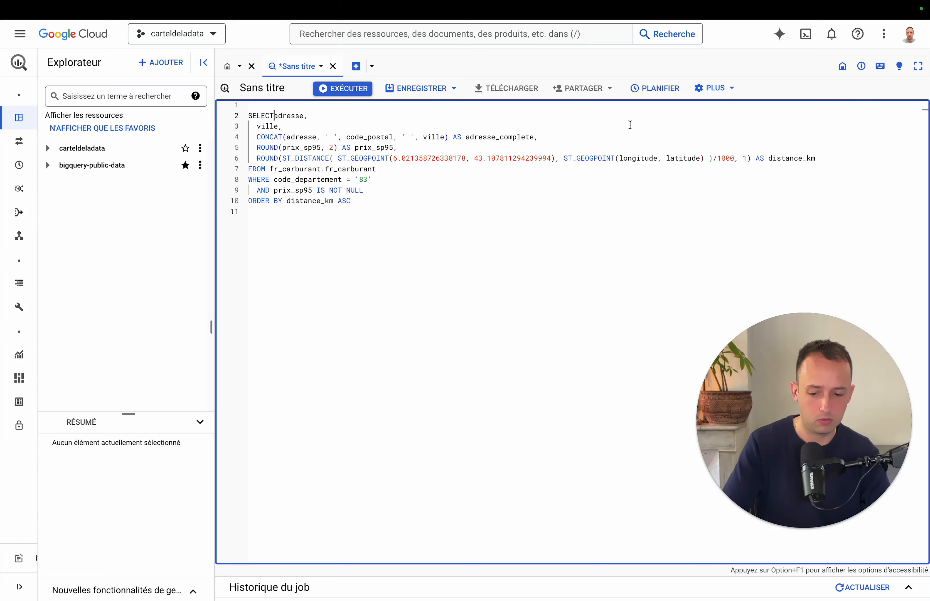
pyautogui.press('super+z')
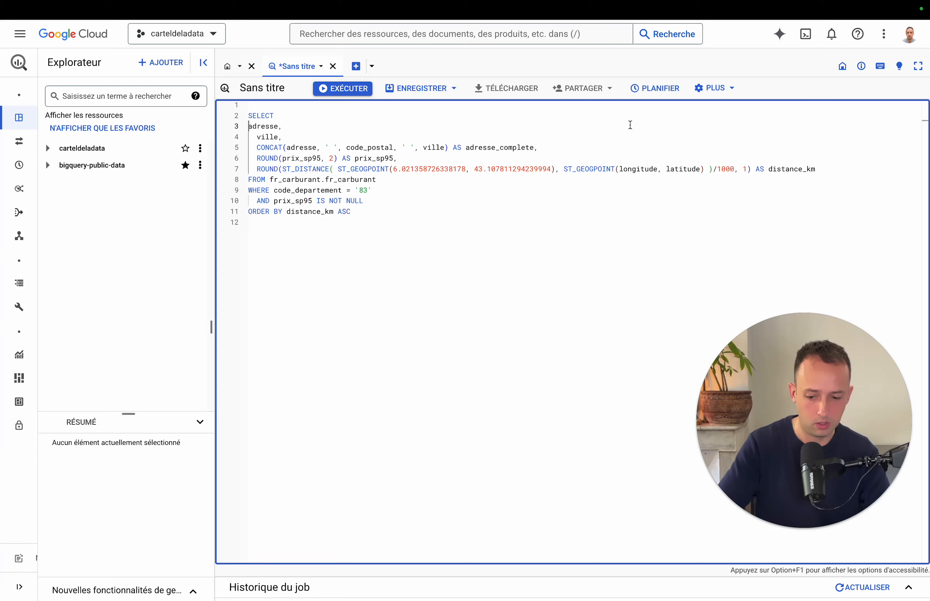
pyautogui.press('super+z')
pyautogui.click(351, 229)
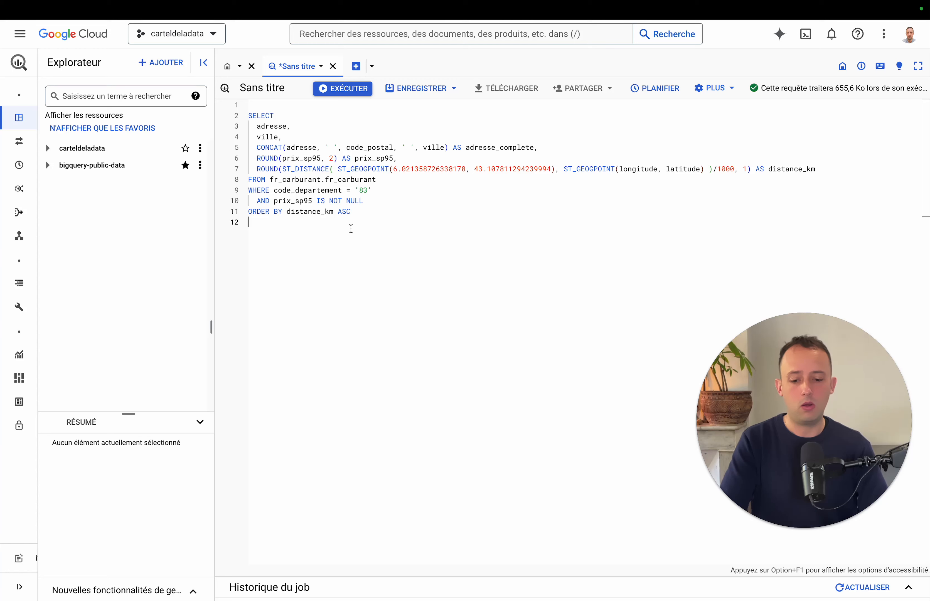
# Step: Run the station query and enlarge the results area
pyautogui.click(335, 88)
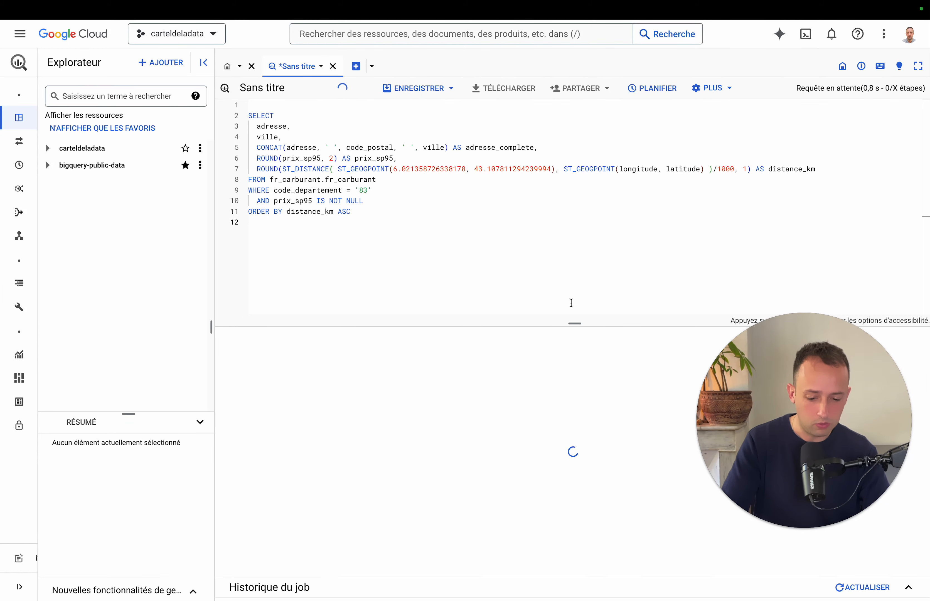
pyautogui.moveTo(577, 323); pyautogui.dragTo(575, 261)
# Step: Check the adresse, ville and adresse_complete values of the first result row and widen the adresse_complete column
pyautogui.tripleClick(295, 340)
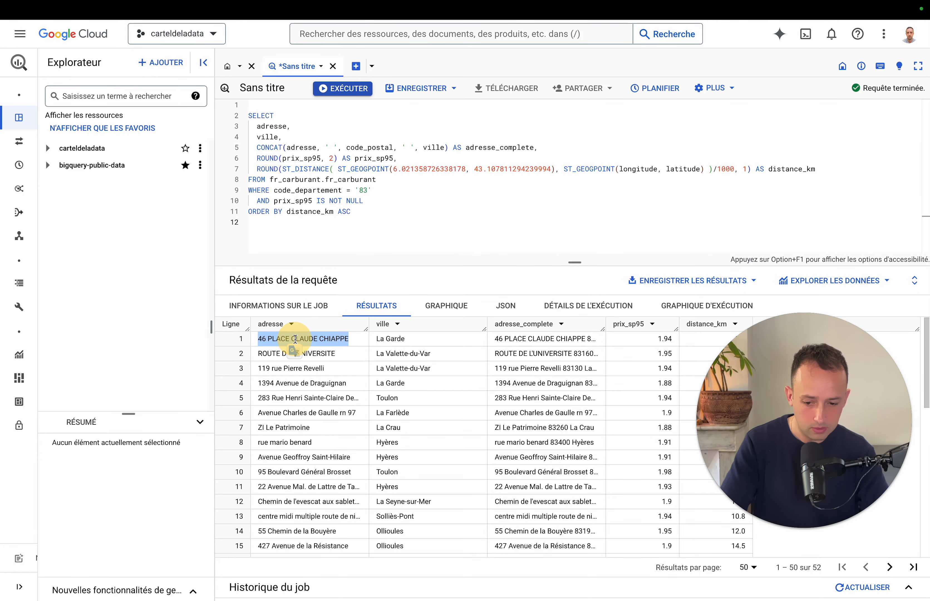
pyautogui.tripleClick(381, 339)
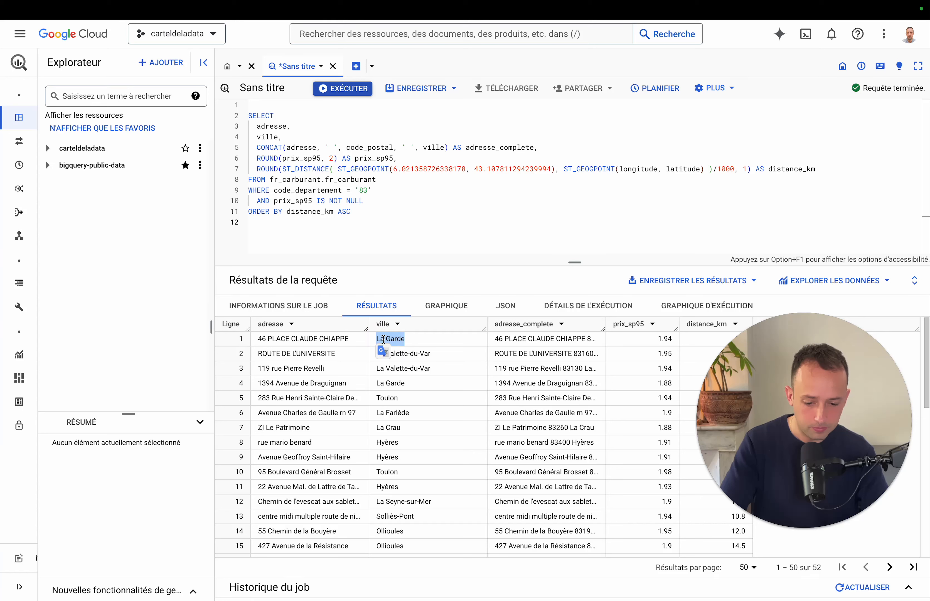
pyautogui.tripleClick(529, 339)
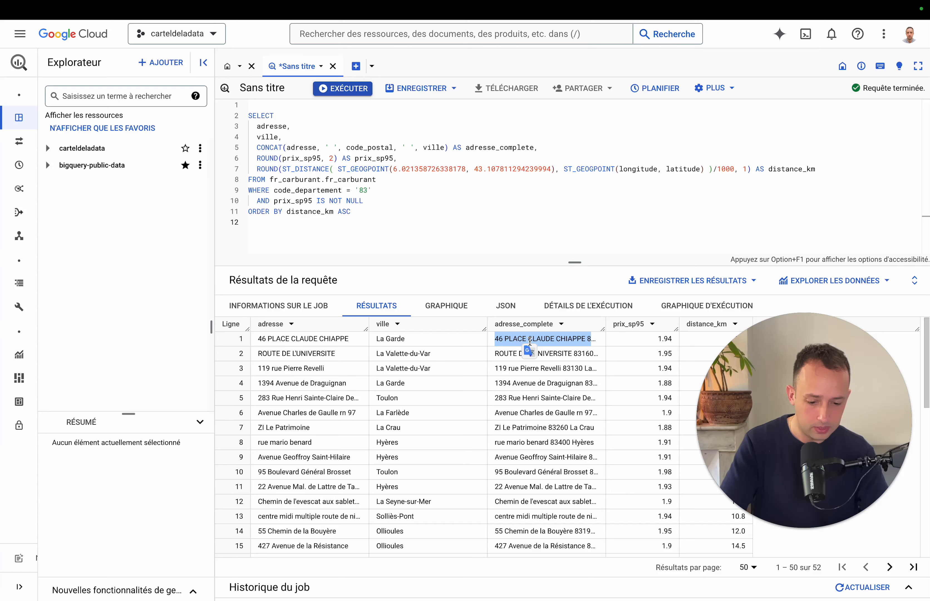
pyautogui.moveTo(602, 329); pyautogui.dragTo(669, 328)
pyautogui.click(410, 247)
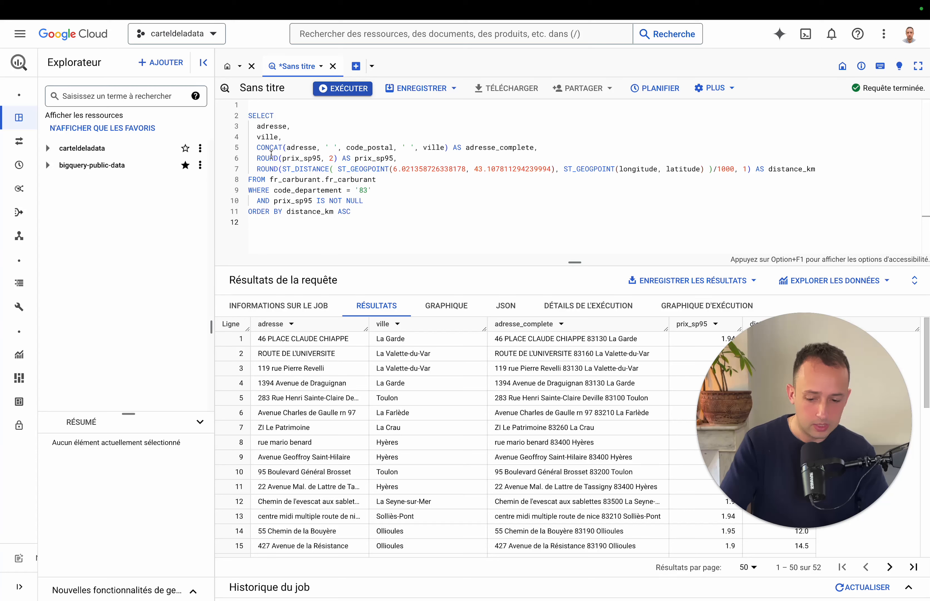
# Step: Examine how CONCAT builds adresse_complete from adresse, code_postal and ville, comparing the query lines with the first result row
pyautogui.moveTo(257, 150); pyautogui.dragTo(321, 148)
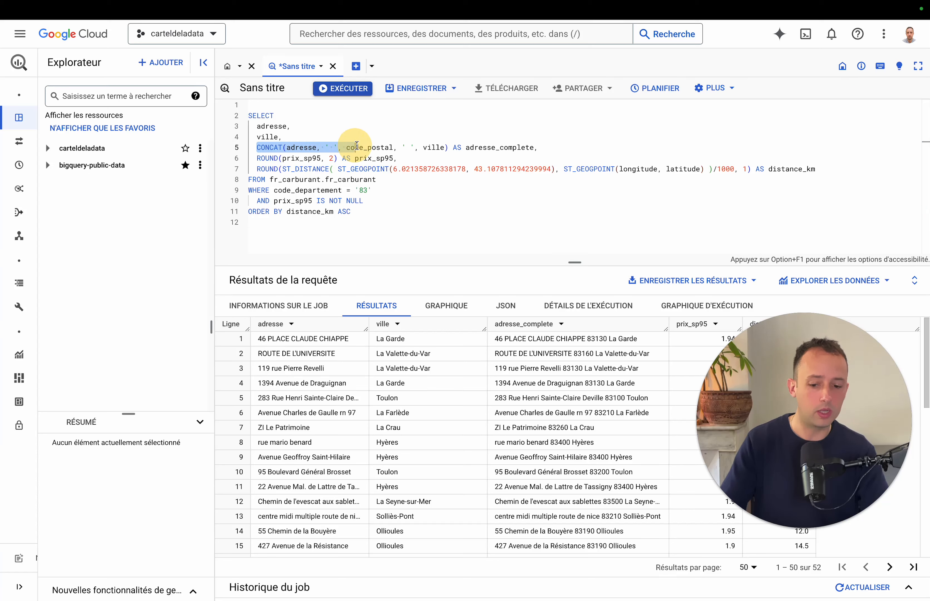
pyautogui.click(342, 137)
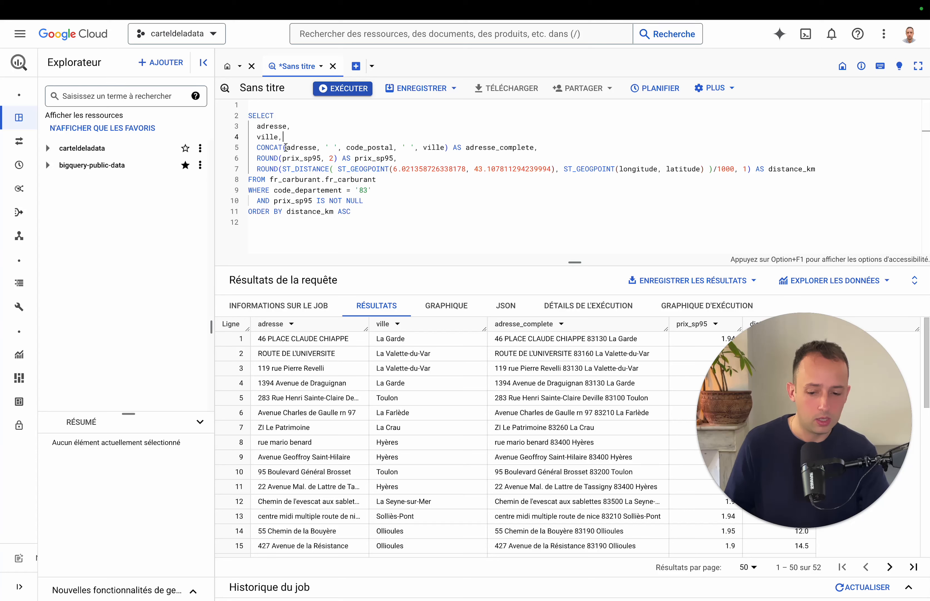
pyautogui.doubleClick(275, 126)
pyautogui.tripleClick(332, 338)
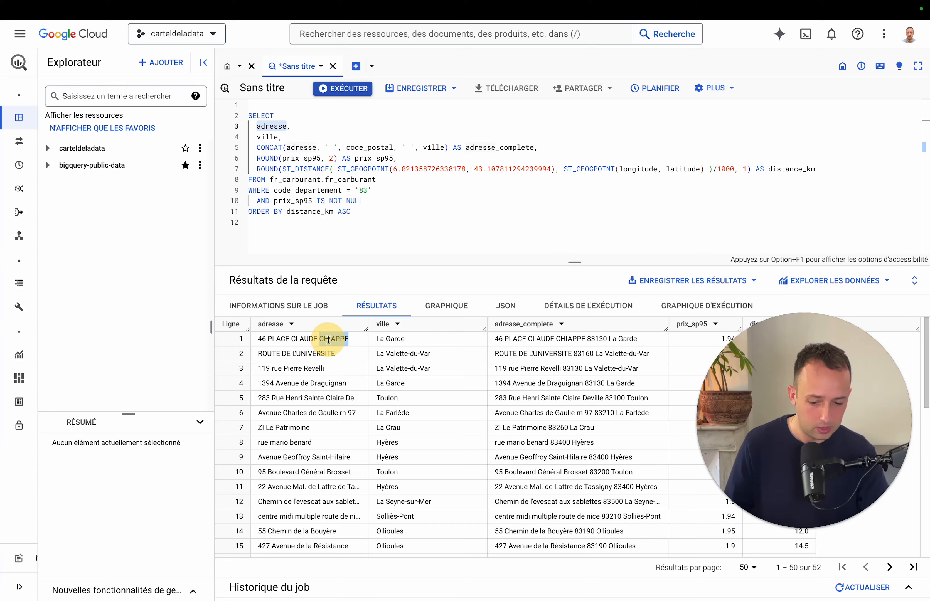
pyautogui.tripleClick(334, 339)
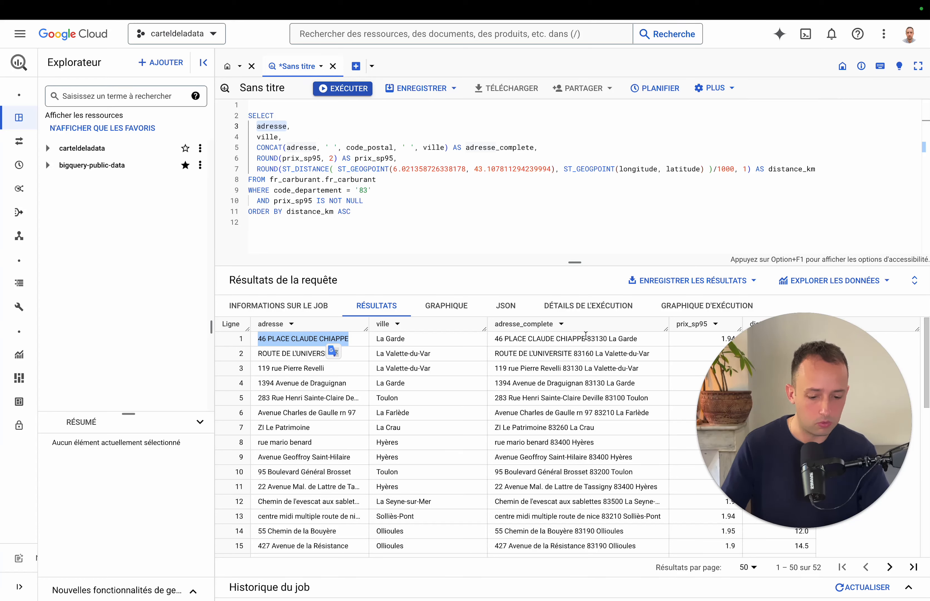
pyautogui.doubleClick(596, 338)
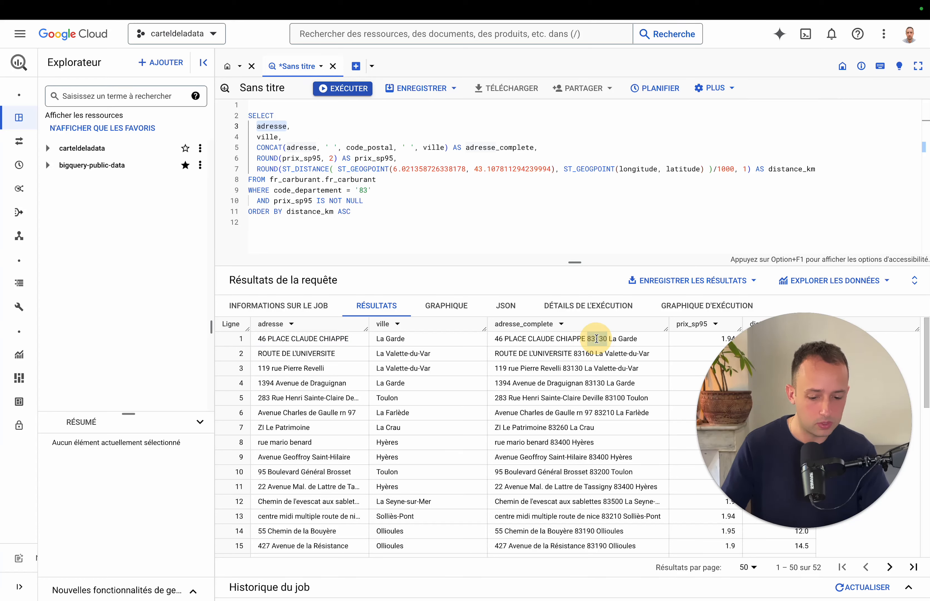
pyautogui.doubleClick(257, 129)
pyautogui.click(314, 128)
pyautogui.click(307, 125)
pyautogui.moveTo(306, 126); pyautogui.dragTo(222, 137)
pyautogui.click(286, 124)
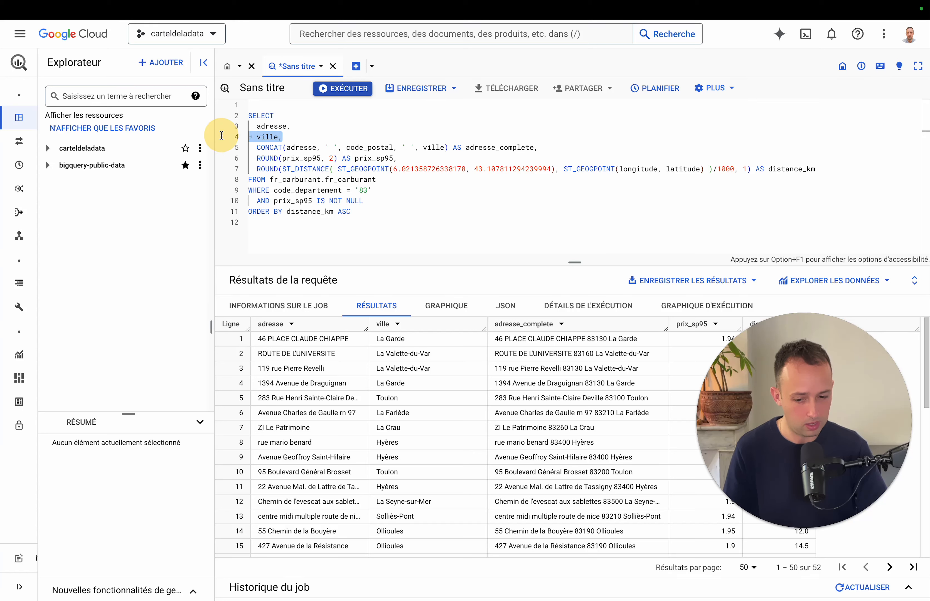
pyautogui.moveTo(540, 147); pyautogui.dragTo(237, 154)
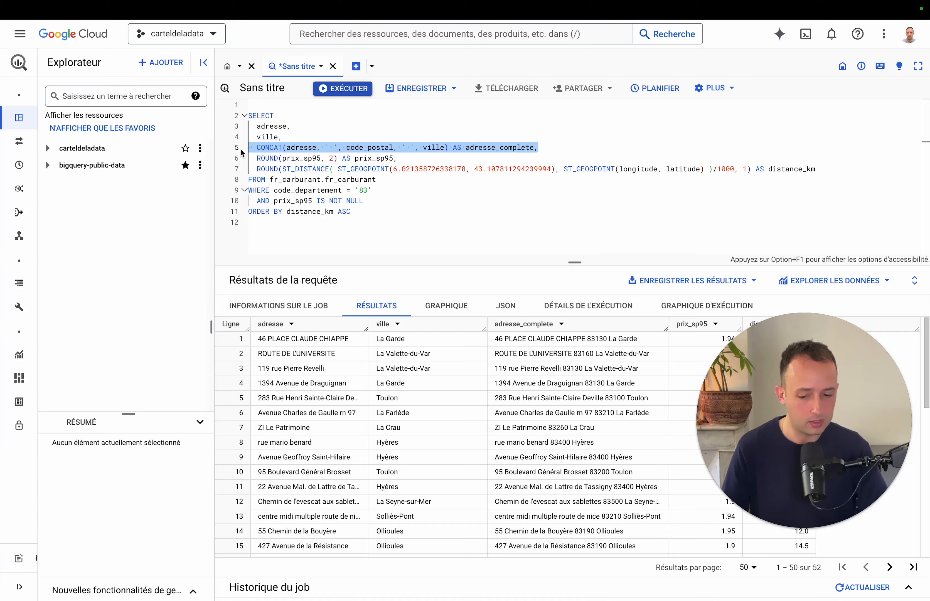
pyautogui.doubleClick(262, 147)
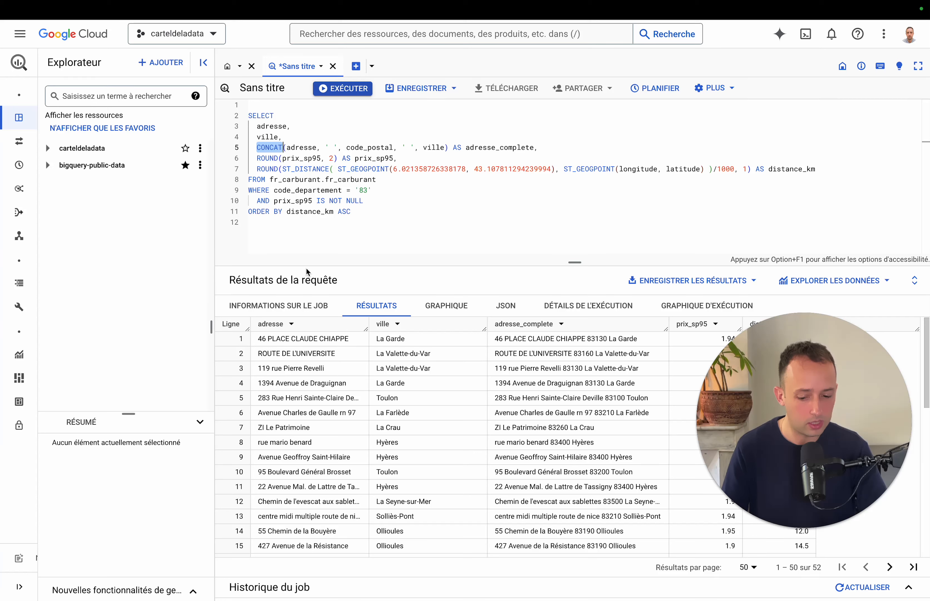
# Step: Examine the CONCAT arguments one by one: adresse, the space separators, code_postal and ville, against the first result row's address
pyautogui.moveTo(259, 339); pyautogui.dragTo(351, 343)
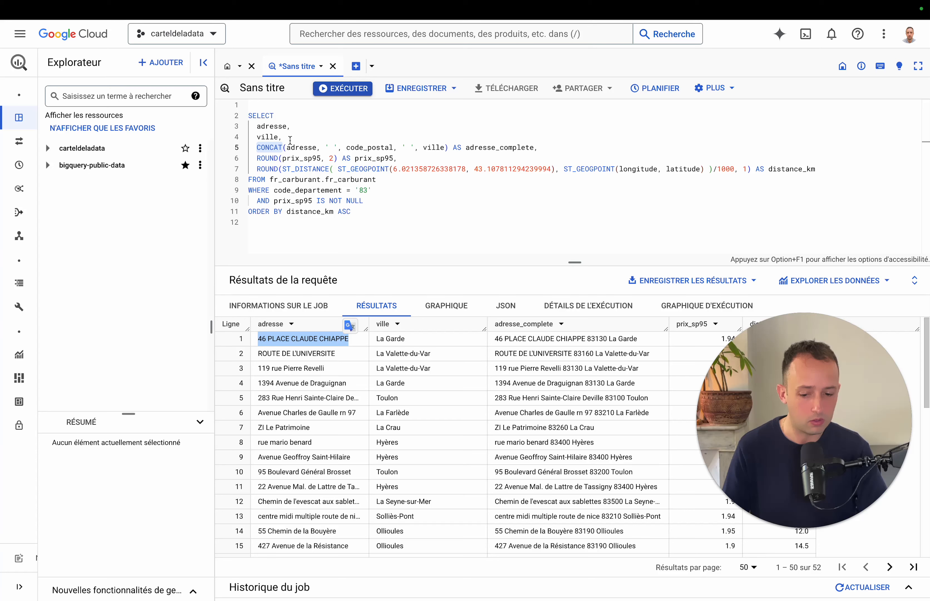
pyautogui.click(294, 147)
pyautogui.moveTo(287, 147); pyautogui.dragTo(333, 148)
pyautogui.click(316, 147)
pyautogui.click(338, 147)
pyautogui.click(323, 148)
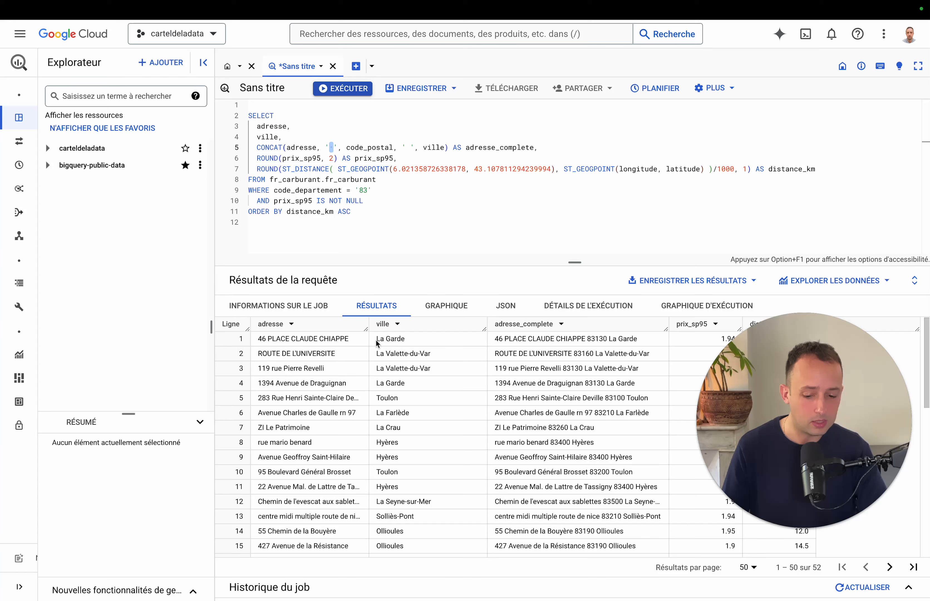
pyautogui.doubleClick(364, 148)
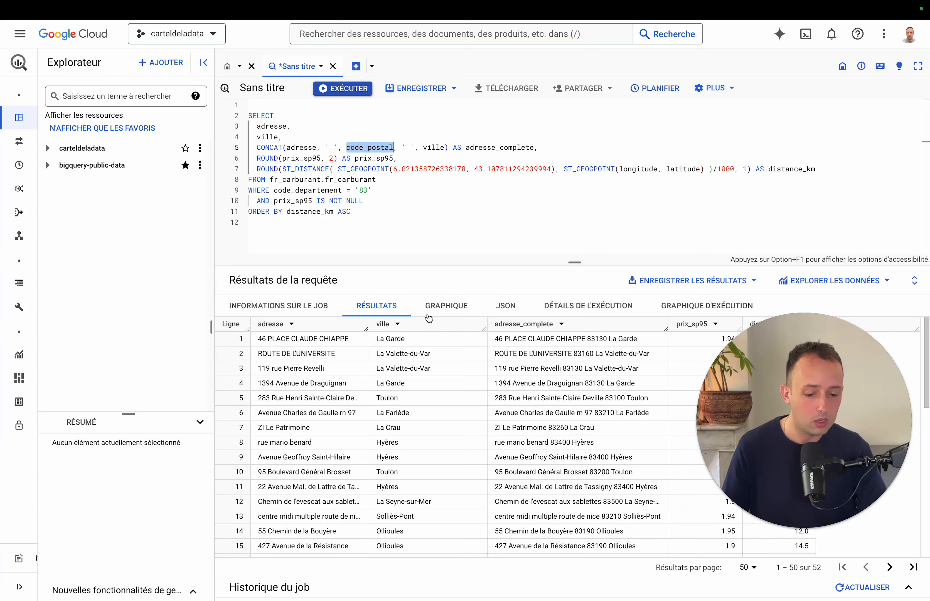
pyautogui.doubleClick(380, 145)
pyautogui.moveTo(401, 147); pyautogui.dragTo(411, 147)
pyautogui.doubleClick(427, 147)
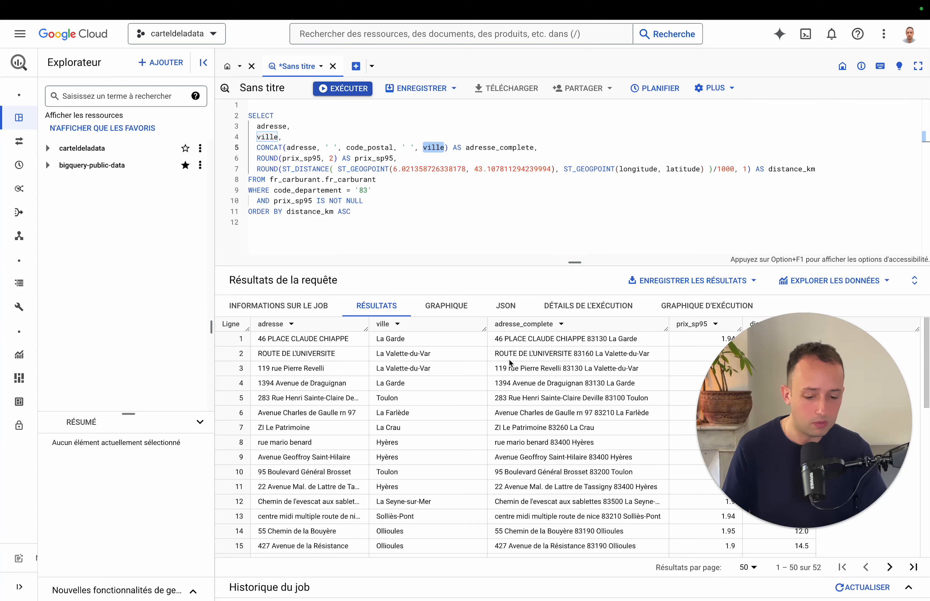
# Step: Check the street, postal code and town parts of adresse_complete in the first result row
pyautogui.moveTo(496, 338); pyautogui.dragTo(584, 337)
pyautogui.click(584, 338)
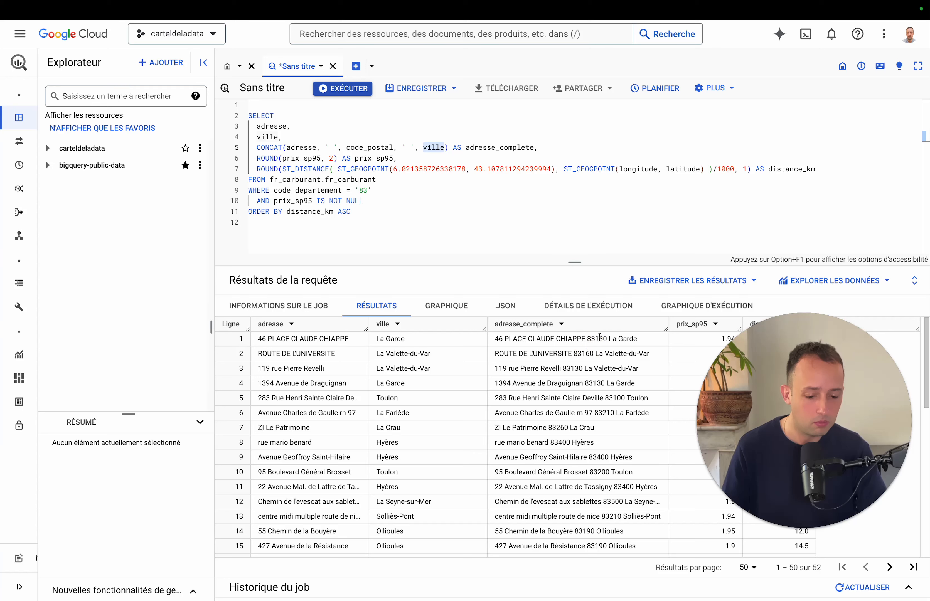
pyautogui.doubleClick(598, 338)
pyautogui.doubleClick(608, 341)
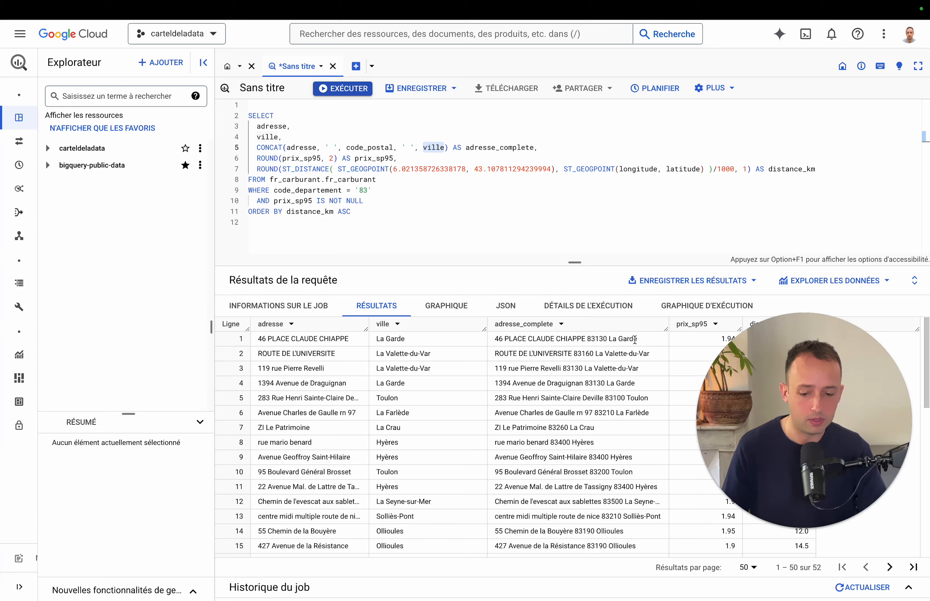
pyautogui.click(625, 339)
# Step: Enlarge the page display and narrow the Explorer pane to give the query and results more width
pyautogui.click(333, 169)
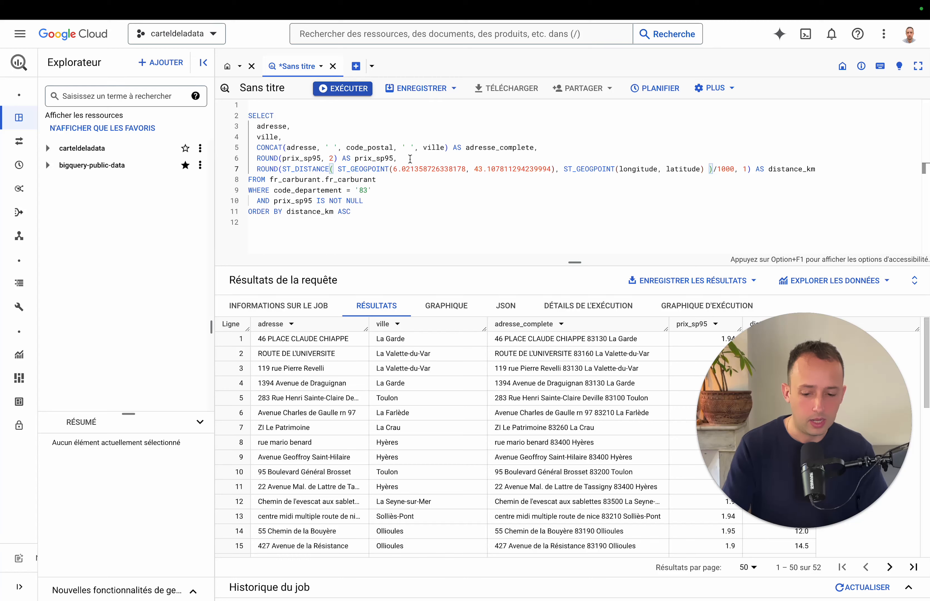
pyautogui.moveTo(397, 158); pyautogui.dragTo(256, 159)
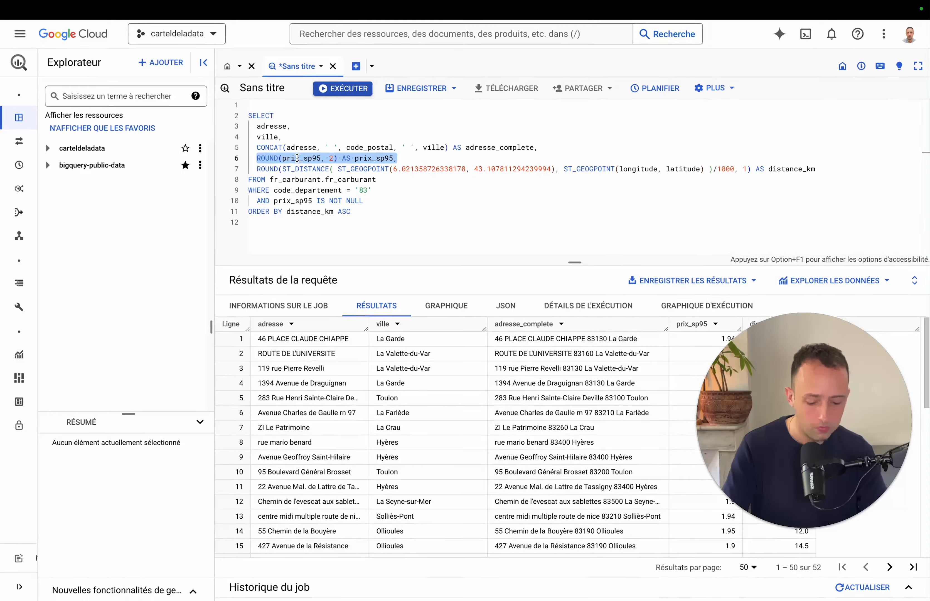
pyautogui.click(344, 203)
pyautogui.press('super+plus')
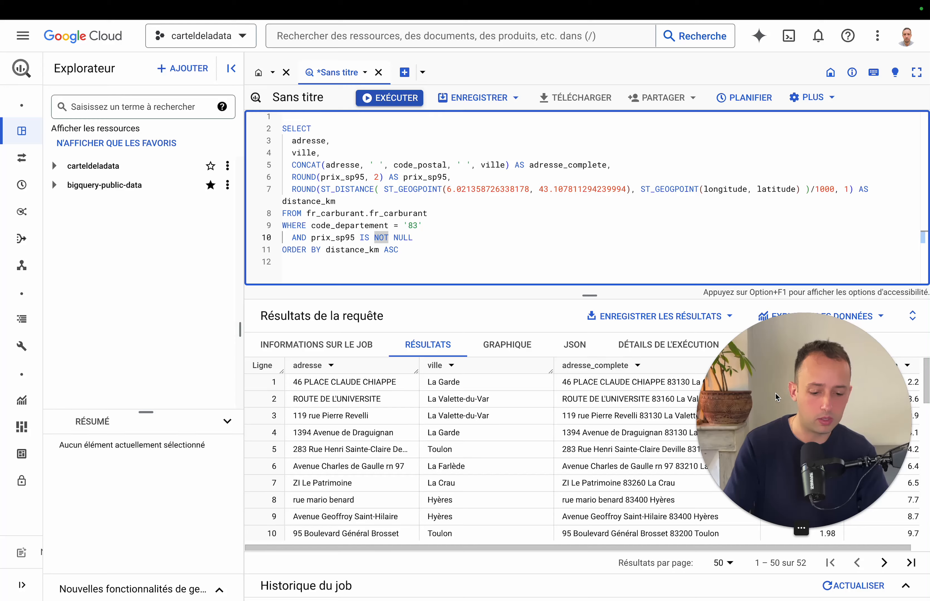
pyautogui.moveTo(240, 328); pyautogui.dragTo(216, 330)
pyautogui.click(319, 270)
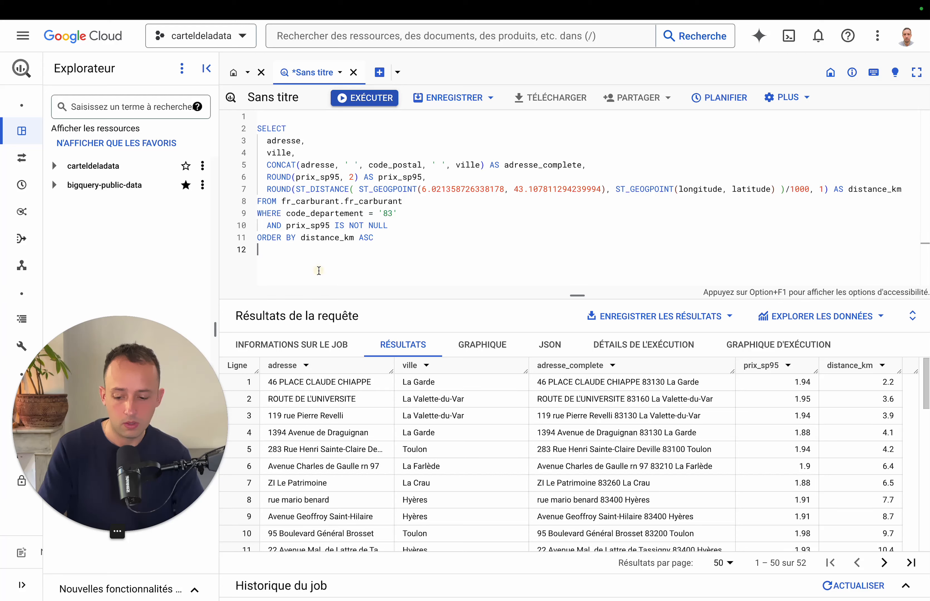
# Step: Examine the expression ROUND(prix_sp95, 2), its decimal argument and its prix_sp95 alias against the matching results column
pyautogui.click(327, 178)
pyautogui.moveTo(427, 178); pyautogui.dragTo(360, 178)
pyautogui.doubleClick(328, 179)
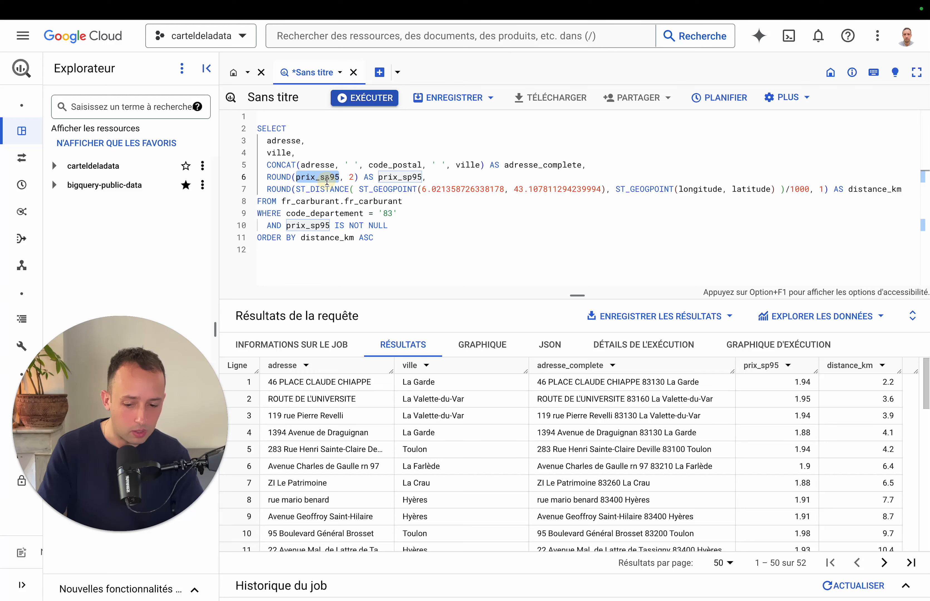
pyautogui.click(325, 179)
pyautogui.click(449, 176)
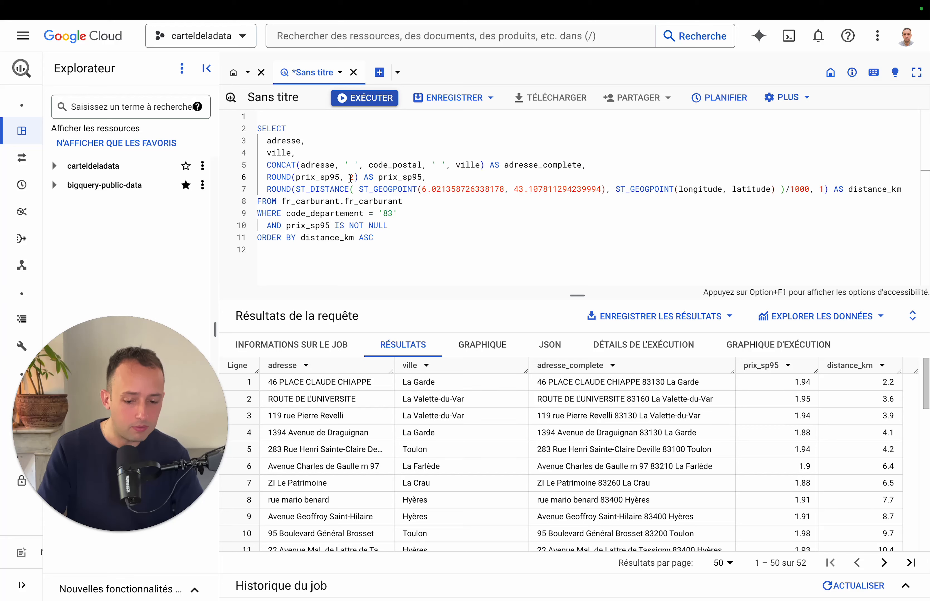
pyautogui.moveTo(358, 177); pyautogui.dragTo(266, 178)
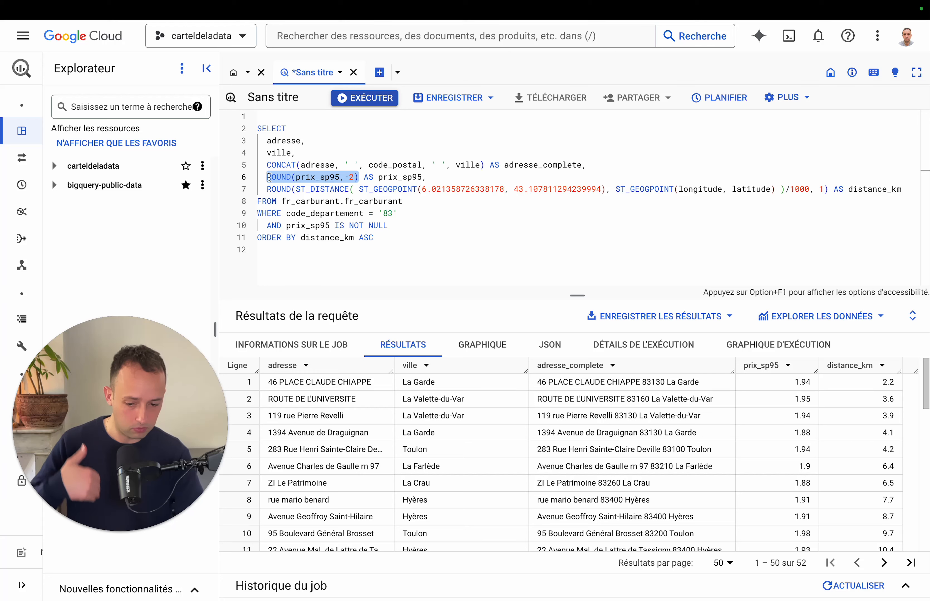
pyautogui.doubleClick(405, 177)
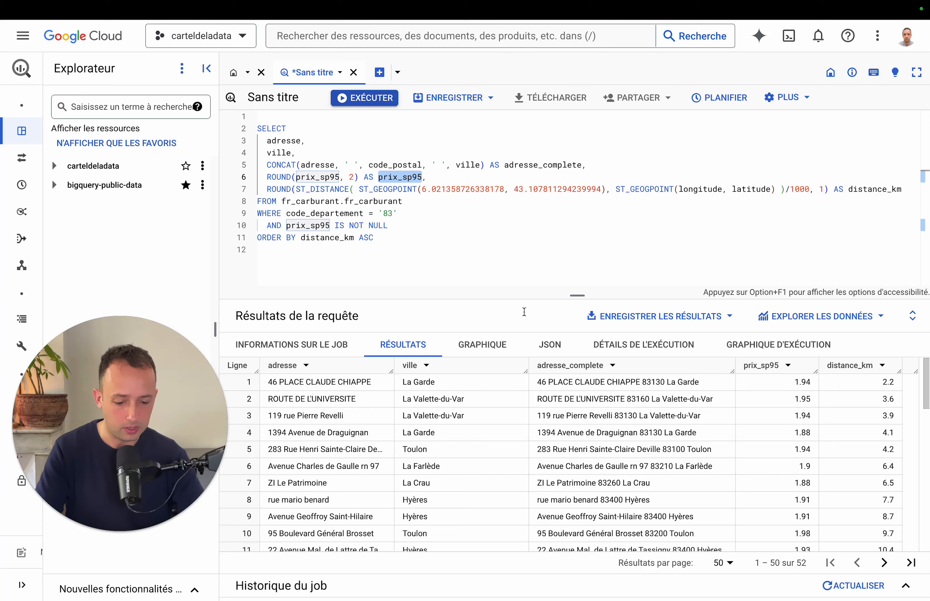
pyautogui.click(760, 374)
# Step: Remove the alias AS prix_sp95 from the ROUND line, run the query and check the resulting column header
pyautogui.click(366, 189)
pyautogui.click(360, 178)
pyautogui.moveTo(361, 178); pyautogui.dragTo(420, 177)
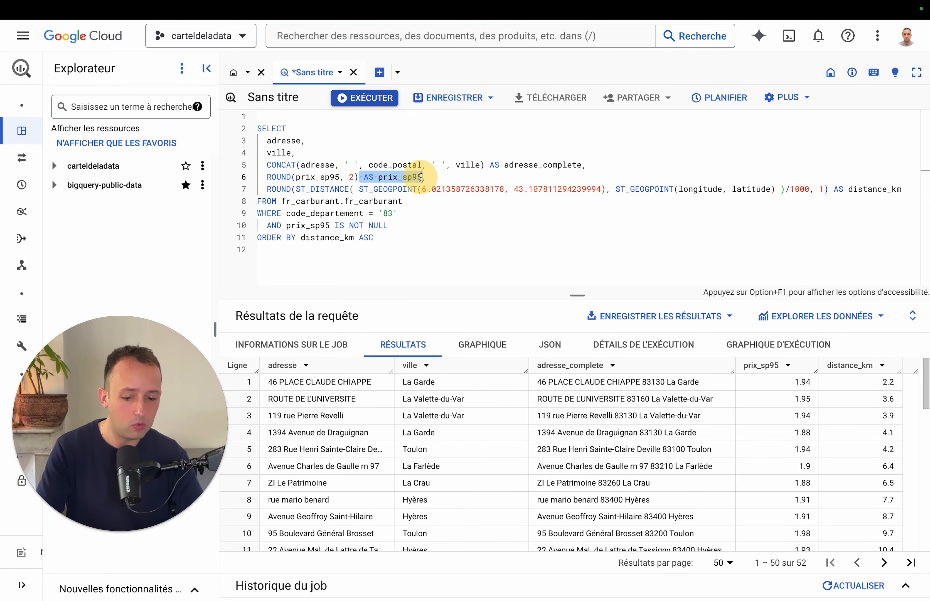
pyautogui.press('BackSpace')
pyautogui.click(369, 101)
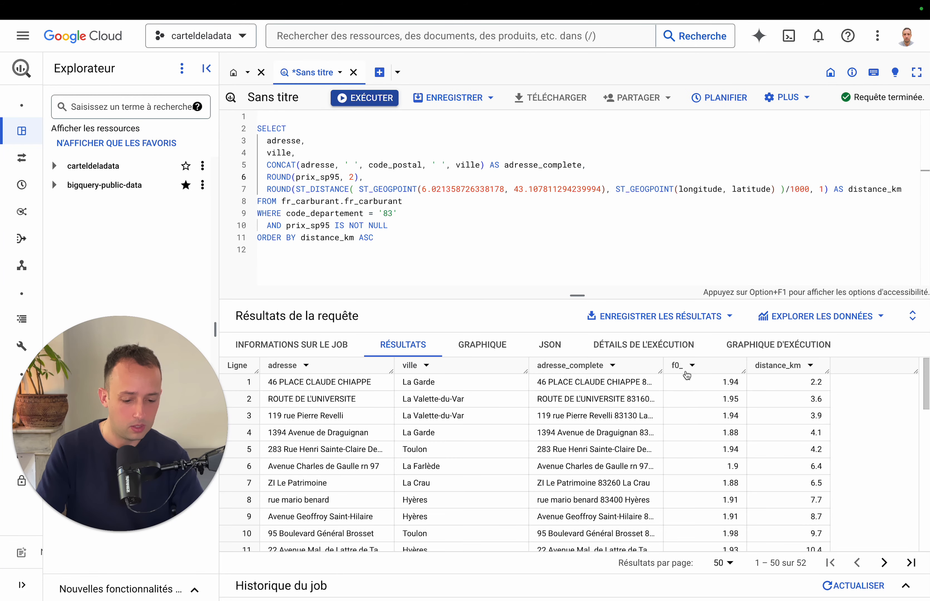
pyautogui.doubleClick(677, 365)
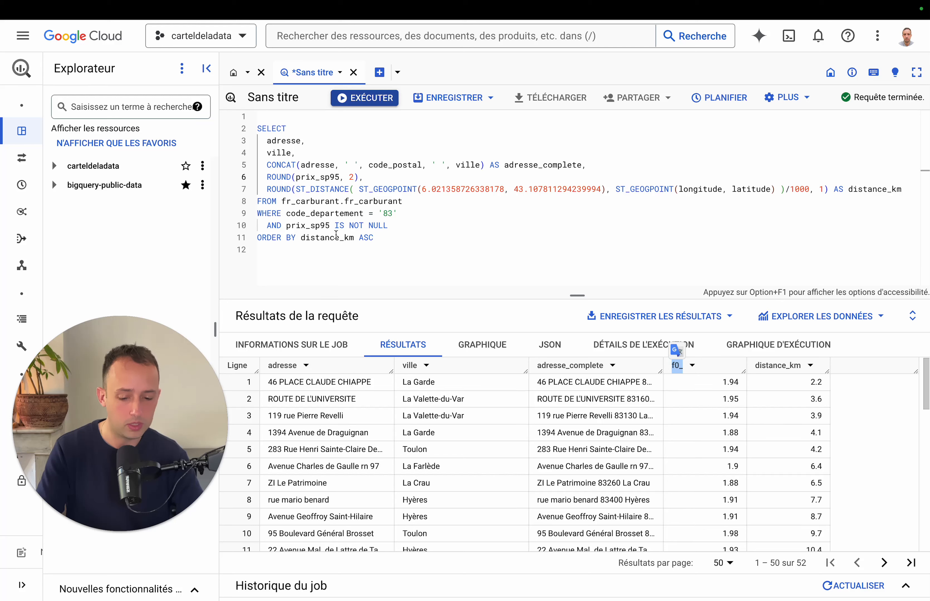
pyautogui.moveTo(364, 175); pyautogui.dragTo(229, 178)
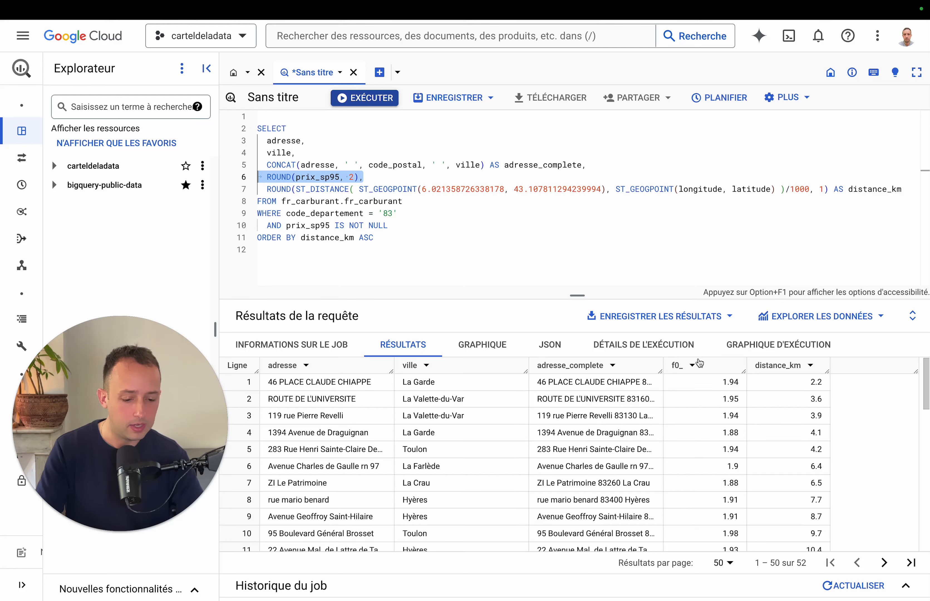
pyautogui.doubleClick(679, 365)
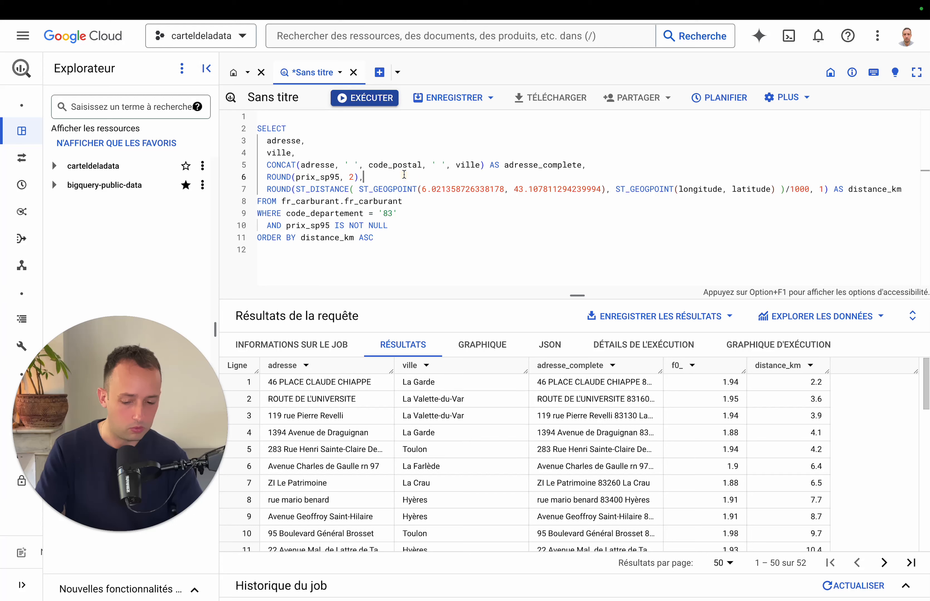
# Step: Restore the alias AS prix_sp95 after ROUND(prix_sp95, 2) with single spacing and run the query again
pyautogui.click(360, 176)
pyautogui.write('AS prix_sp95')
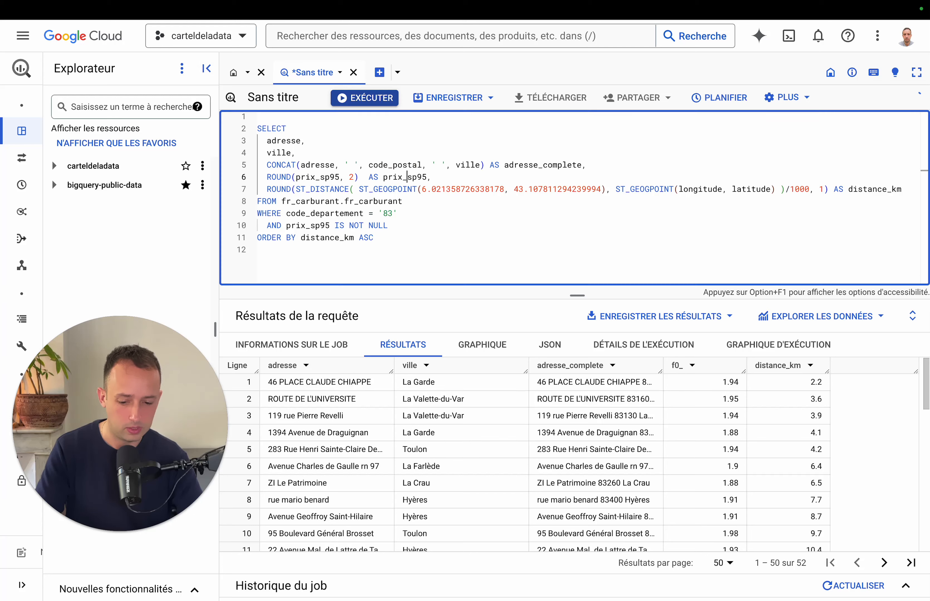
pyautogui.press('Left')
pyautogui.press('Left')
pyautogui.press('Left')
pyautogui.press('Left')
pyautogui.press('Left')
pyautogui.press('Left')
pyautogui.press('Left')
pyautogui.press('Left')
pyautogui.press('BackSpace')
pyautogui.click(358, 103)
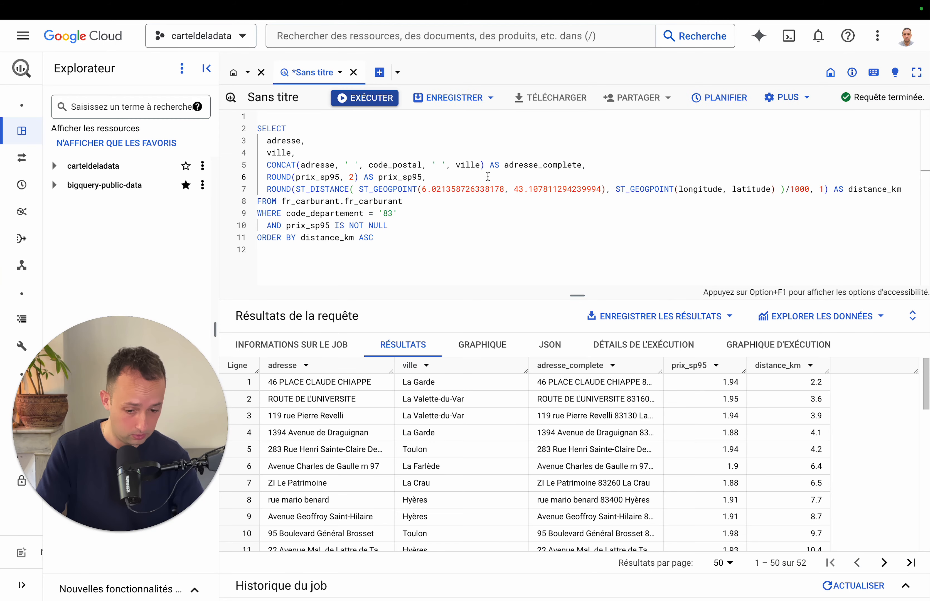
# Step: Examine the ROUND and ST_DISTANCE distance calculation and the fixed coordinates in its first ST_GEOGPOINT
pyautogui.click(487, 177)
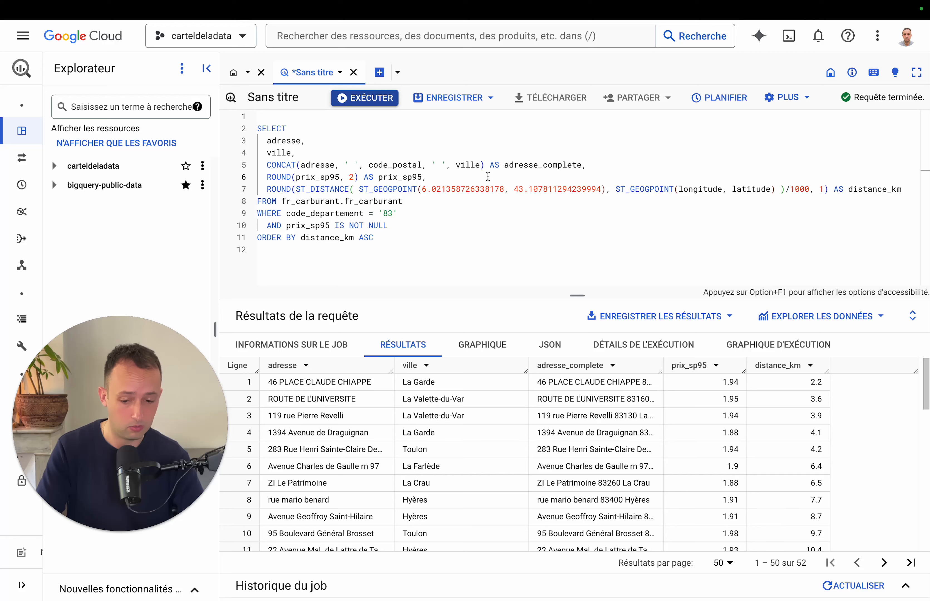
pyautogui.moveTo(267, 187); pyautogui.dragTo(803, 187)
pyautogui.click(803, 187)
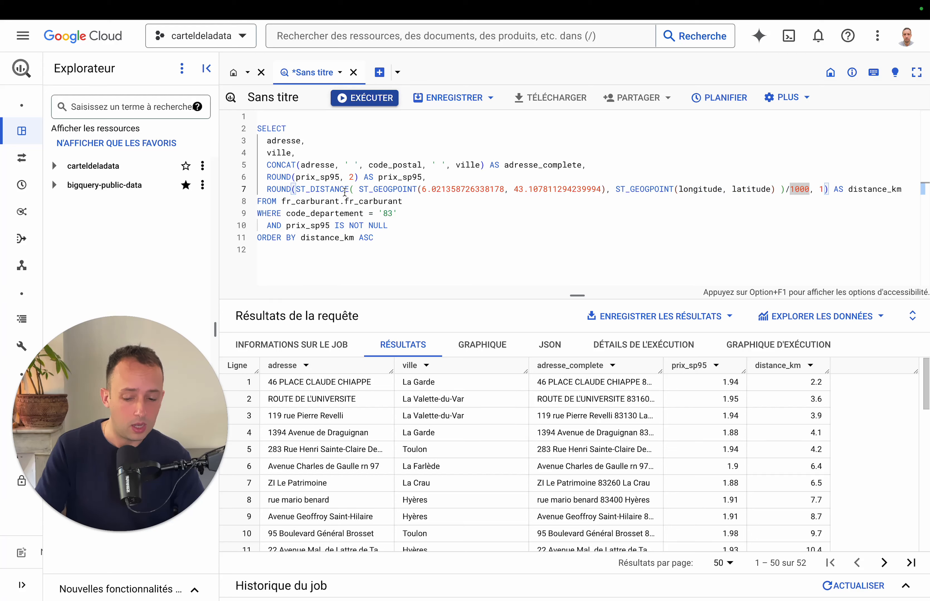
pyautogui.moveTo(296, 189); pyautogui.dragTo(624, 192)
pyautogui.click(623, 191)
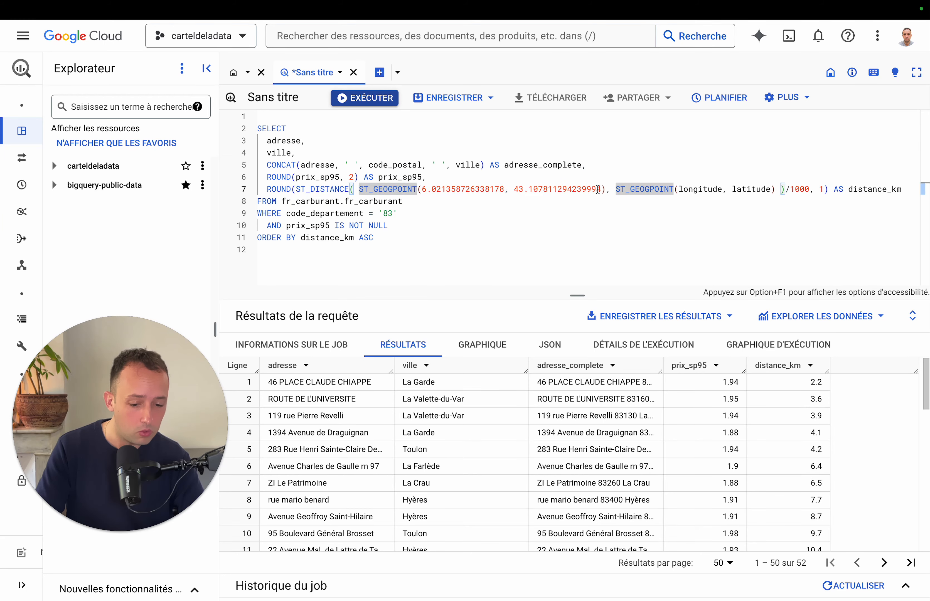
pyautogui.moveTo(600, 189); pyautogui.dragTo(420, 192)
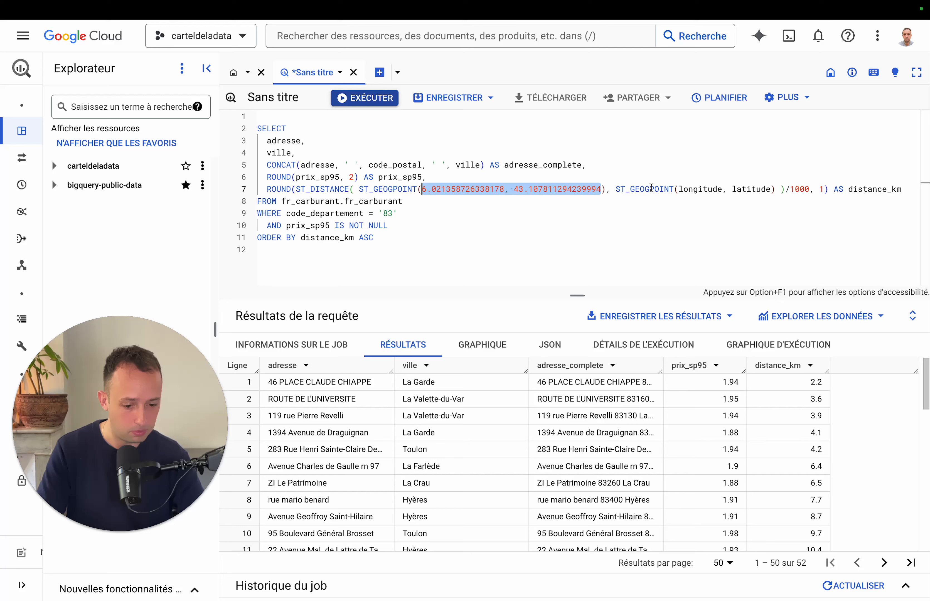
# Step: Examine the second ST_GEOGPOINT with longitude and latitude, the division by 1000, and the distance_km alias
pyautogui.moveTo(616, 189); pyautogui.dragTo(774, 189)
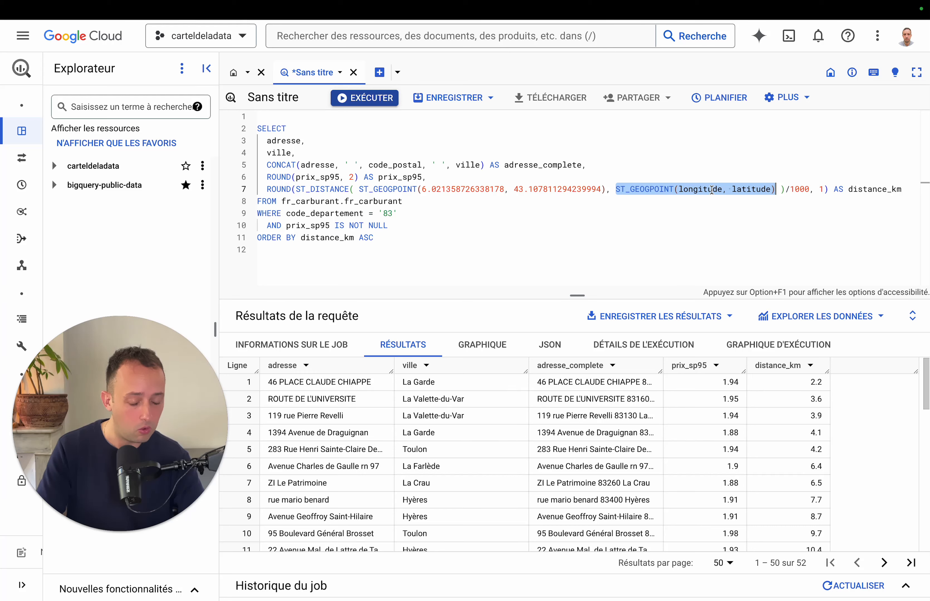
pyautogui.doubleClick(703, 190)
pyautogui.doubleClick(748, 189)
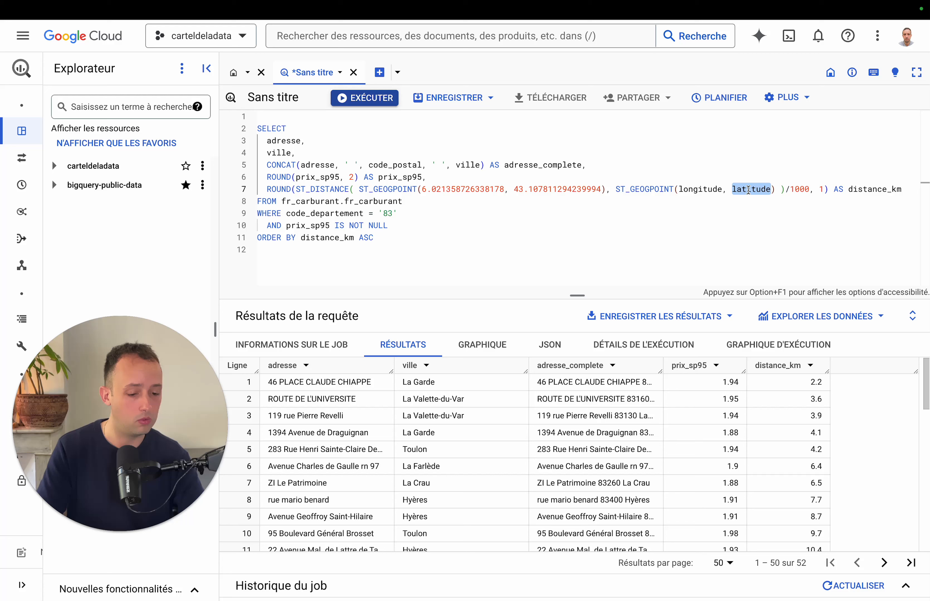
pyautogui.moveTo(807, 189); pyautogui.dragTo(718, 189)
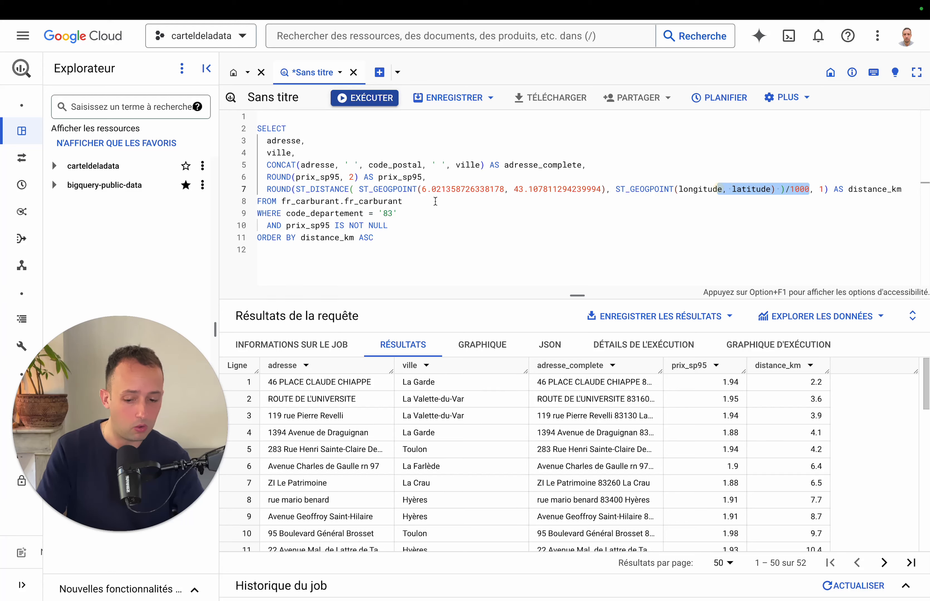
pyautogui.moveTo(267, 190); pyautogui.dragTo(829, 188)
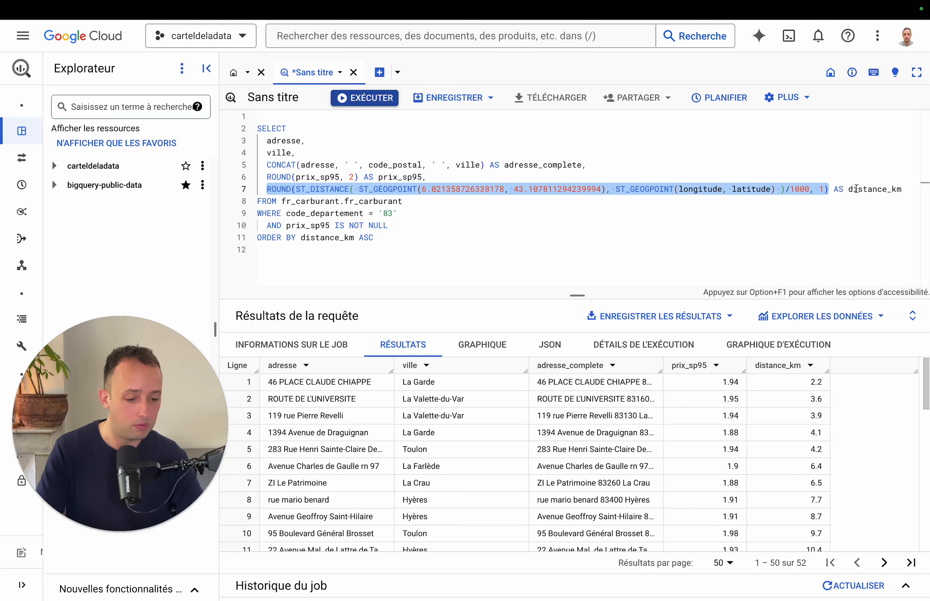
pyautogui.doubleClick(855, 189)
# Step: Examine the FROM fr_carburant.fr_carburant source and the WHERE filter code_departement = '83'
pyautogui.click(501, 199)
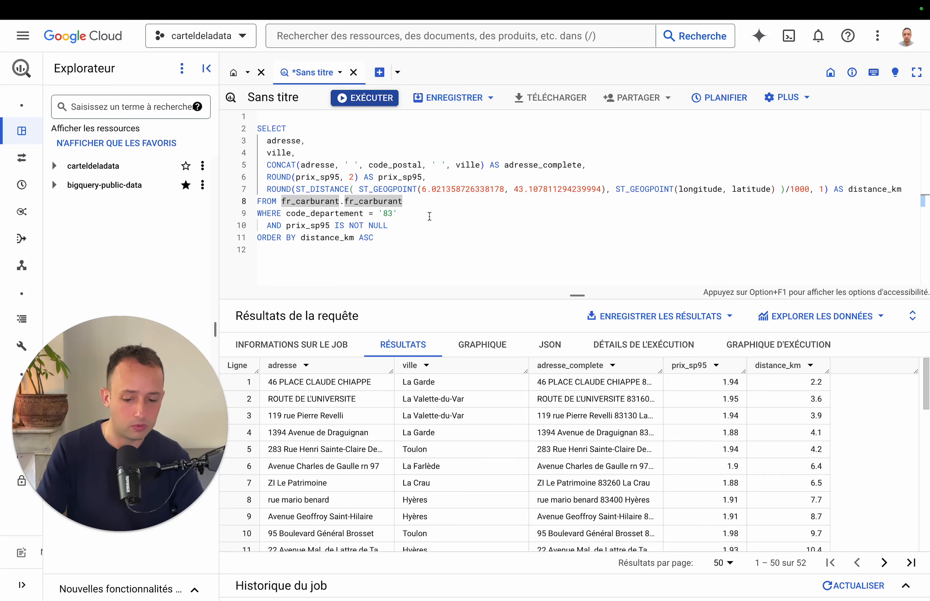
pyautogui.moveTo(397, 214); pyautogui.dragTo(257, 215)
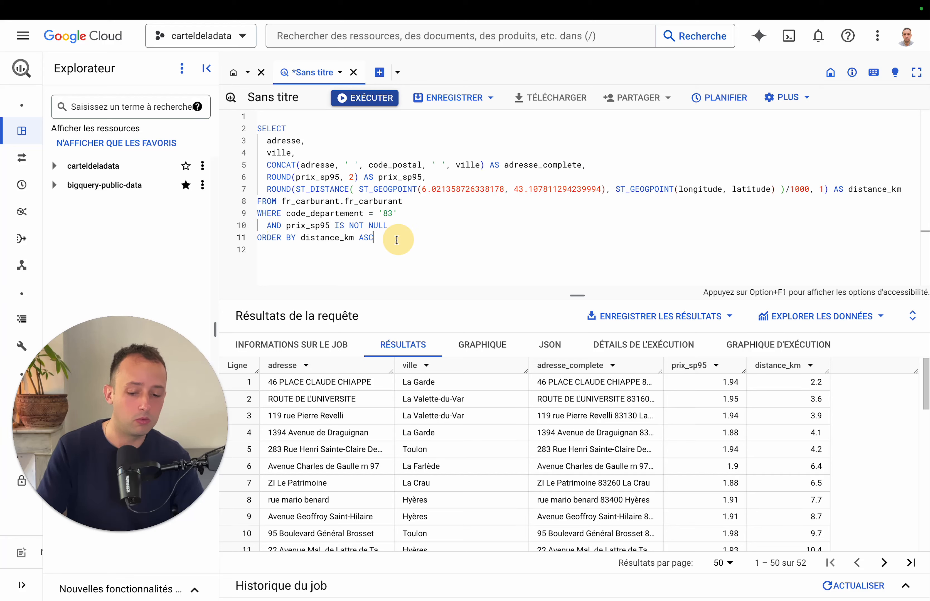
pyautogui.moveTo(394, 239); pyautogui.dragTo(245, 207)
pyautogui.click(380, 212)
pyautogui.moveTo(414, 213); pyautogui.dragTo(203, 214)
pyautogui.click(398, 214)
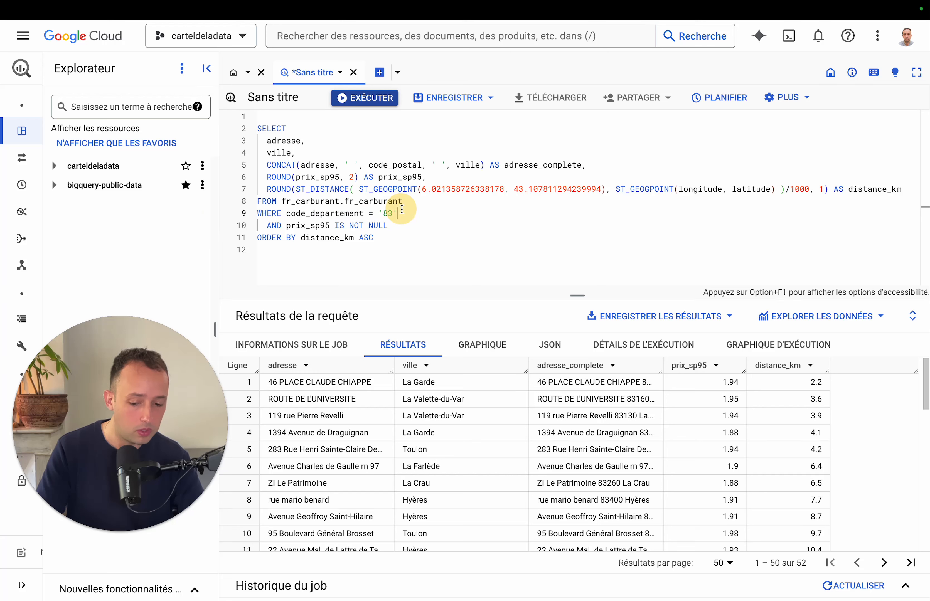
pyautogui.moveTo(400, 213); pyautogui.dragTo(239, 218)
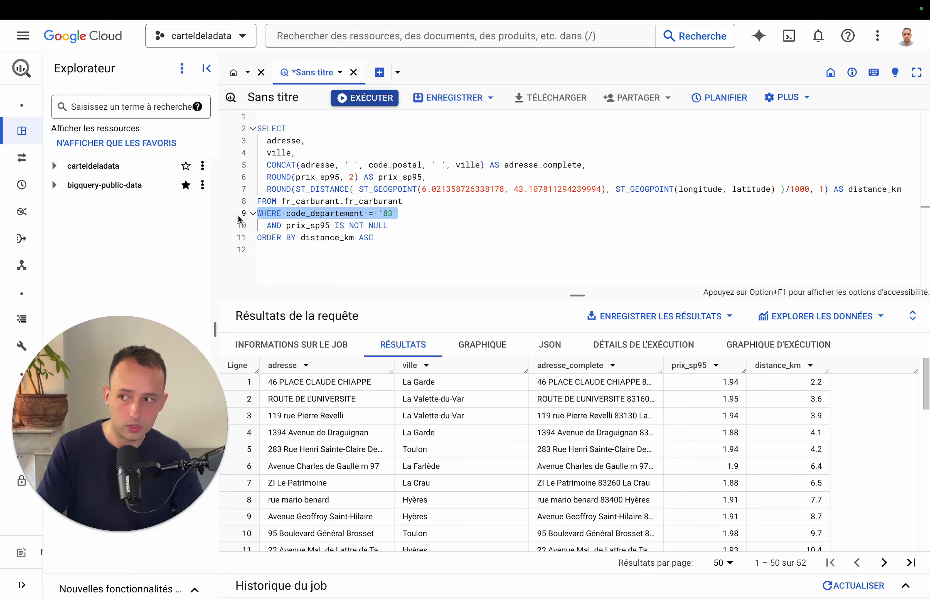
# Step: Check the condition prix_sp95 IS NOT NULL against the prices in the prix_sp95 results column
pyautogui.moveTo(413, 223); pyautogui.dragTo(215, 224)
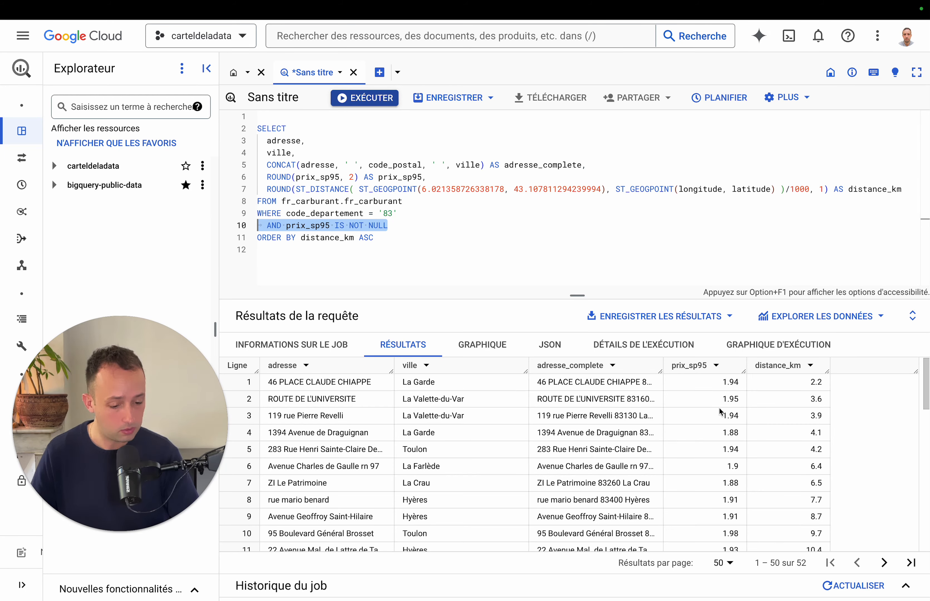
pyautogui.moveTo(721, 412); pyautogui.dragTo(721, 501)
pyautogui.click(724, 448)
pyautogui.moveTo(722, 383); pyautogui.dragTo(720, 438)
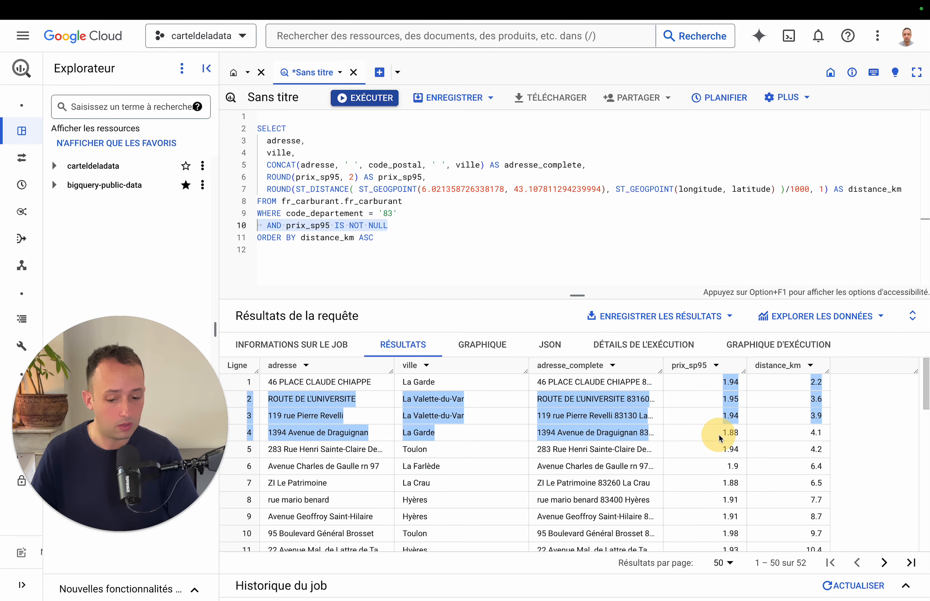
# Step: Comment out the AND prix_sp95 IS NOT NULL condition, run the query and check the prix_sp95 column
pyautogui.click(490, 249)
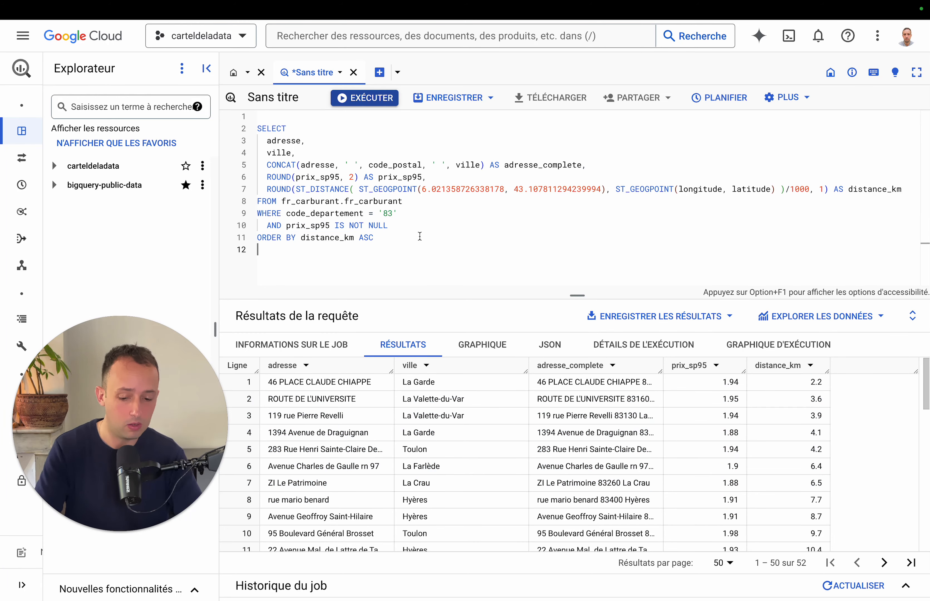
pyautogui.moveTo(388, 225); pyautogui.dragTo(266, 225)
pyautogui.click(268, 225)
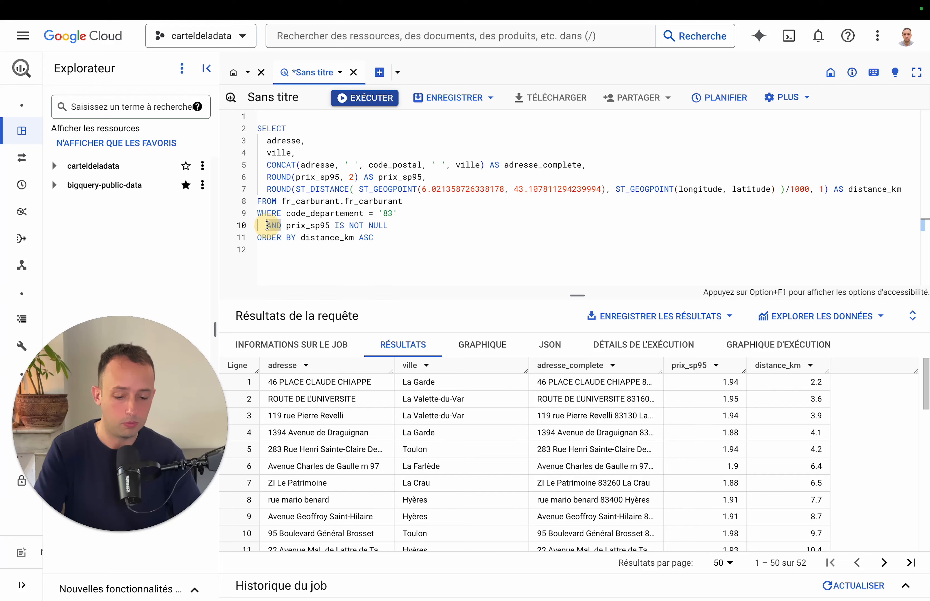
pyautogui.write('#')
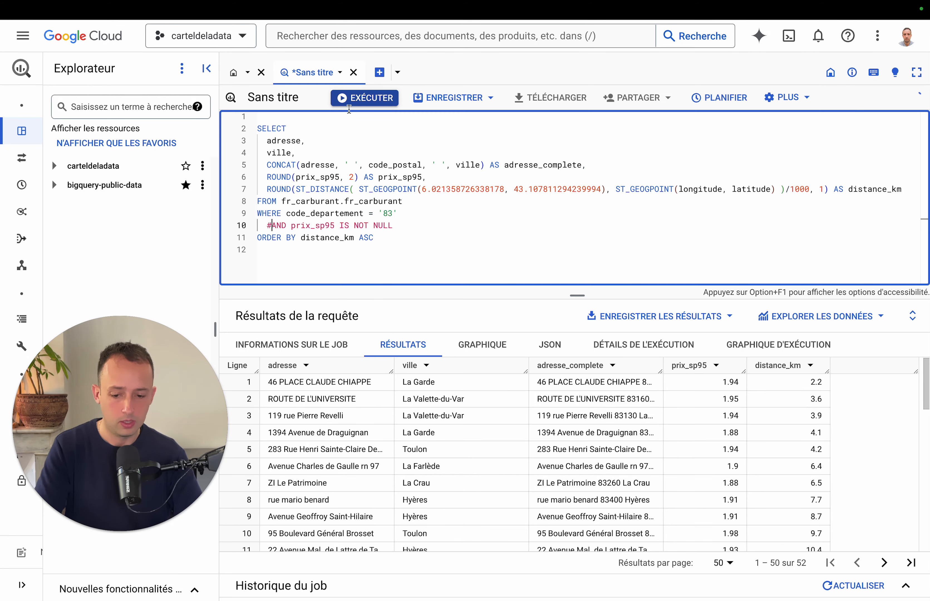
pyautogui.click(352, 100)
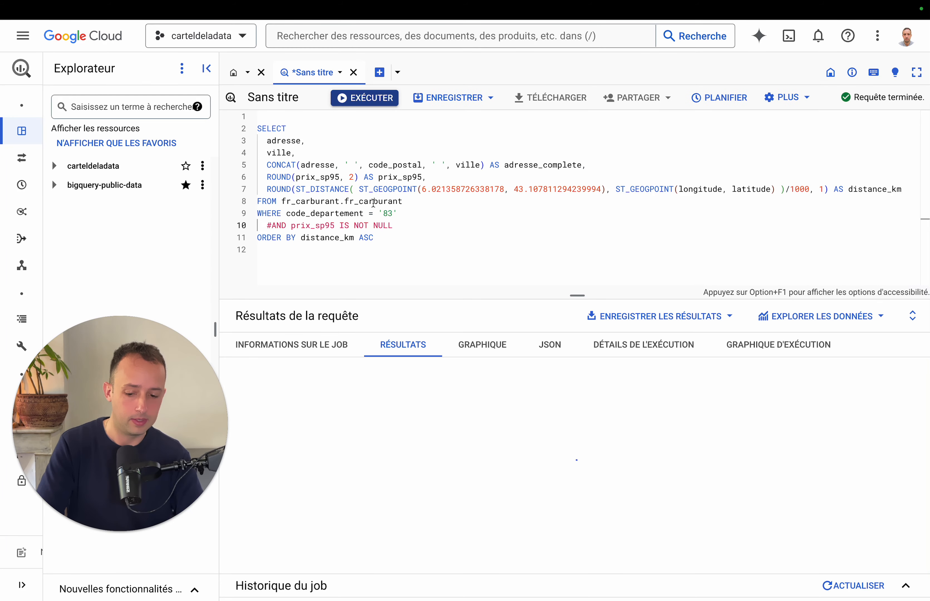
pyautogui.moveTo(703, 382); pyautogui.dragTo(730, 524)
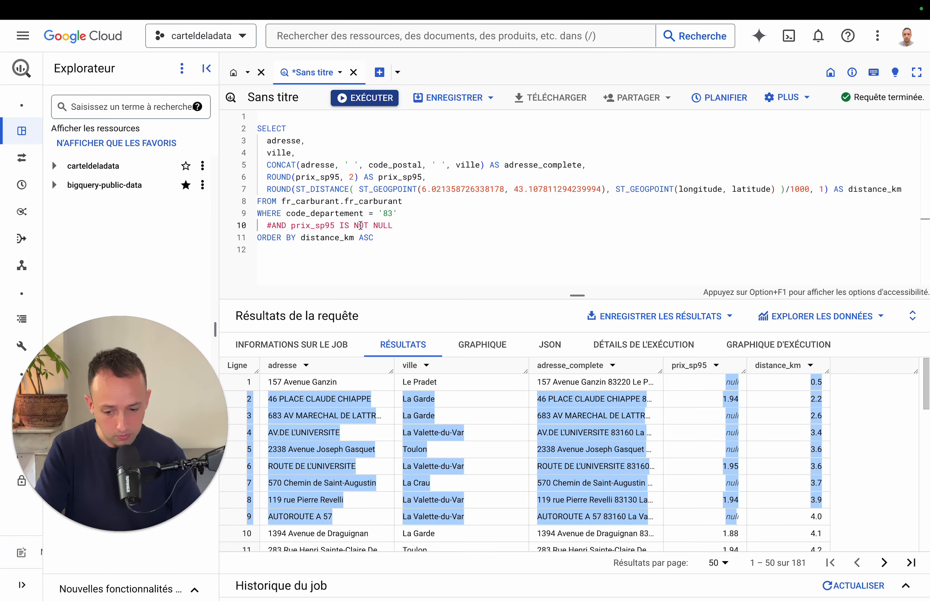
# Step: Reactivate the AND prix_sp95 IS NOT NULL condition, rerun the query and check the prix_sp95 column
pyautogui.click(281, 223)
pyautogui.press('Home')
pyautogui.press('Delete')
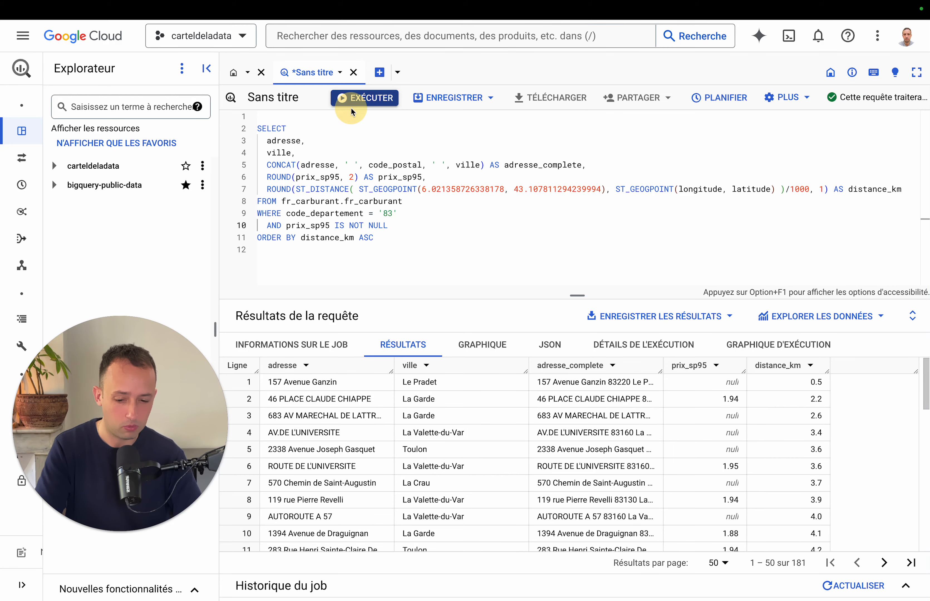
pyautogui.click(353, 99)
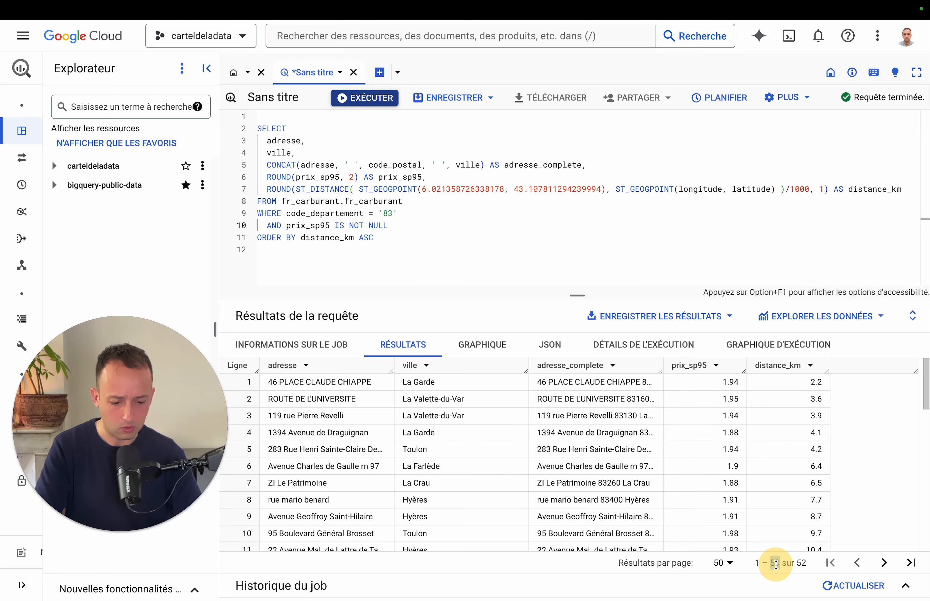
pyautogui.moveTo(723, 398); pyautogui.dragTo(724, 520)
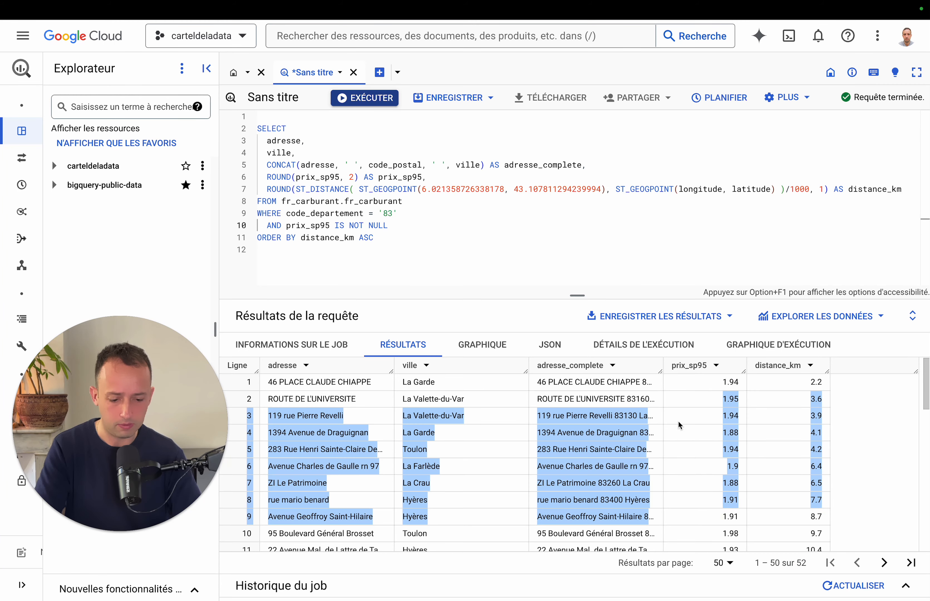
# Step: Examine the ORDER BY distance_km ASC clause and review the complete query from SELECT onward
pyautogui.click(685, 439)
pyautogui.doubleClick(360, 239)
pyautogui.click(359, 239)
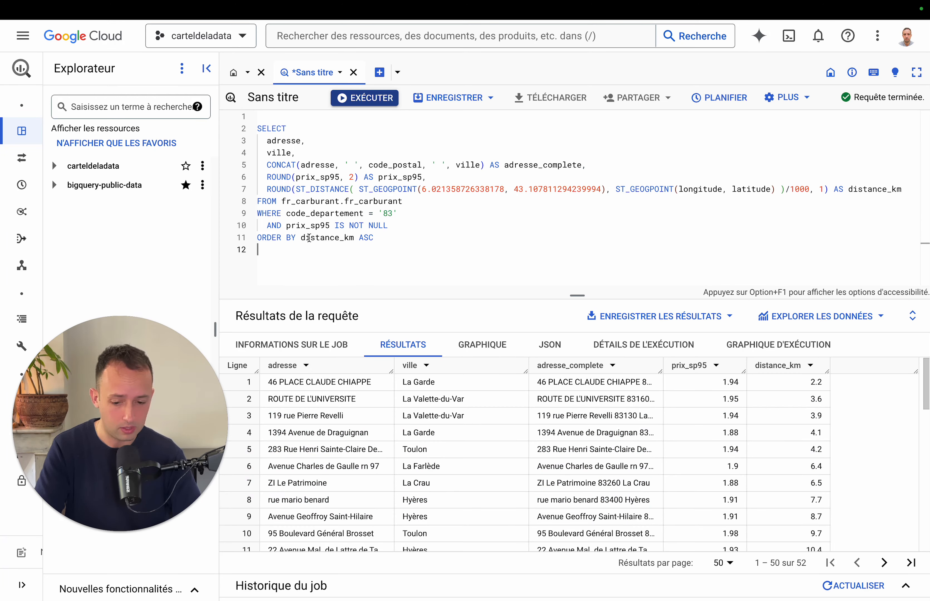
pyautogui.click(298, 239)
pyautogui.click(436, 238)
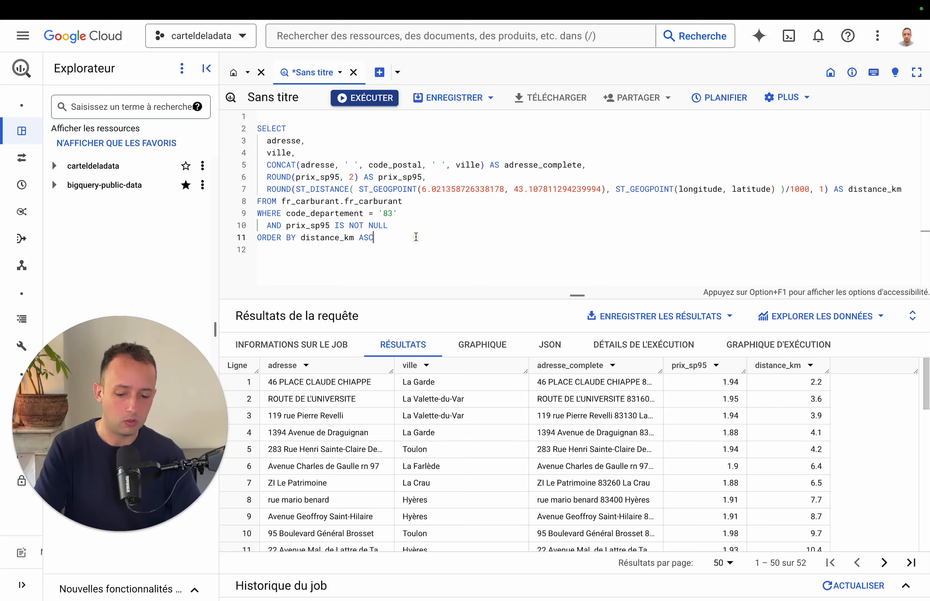
pyautogui.moveTo(374, 238); pyautogui.dragTo(216, 237)
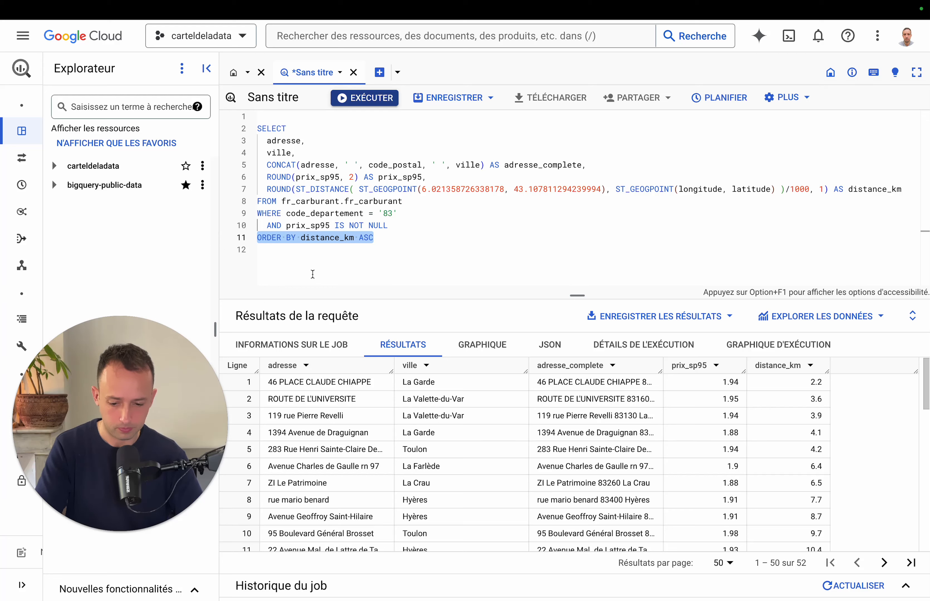
pyautogui.moveTo(313, 274); pyautogui.dragTo(222, 128)
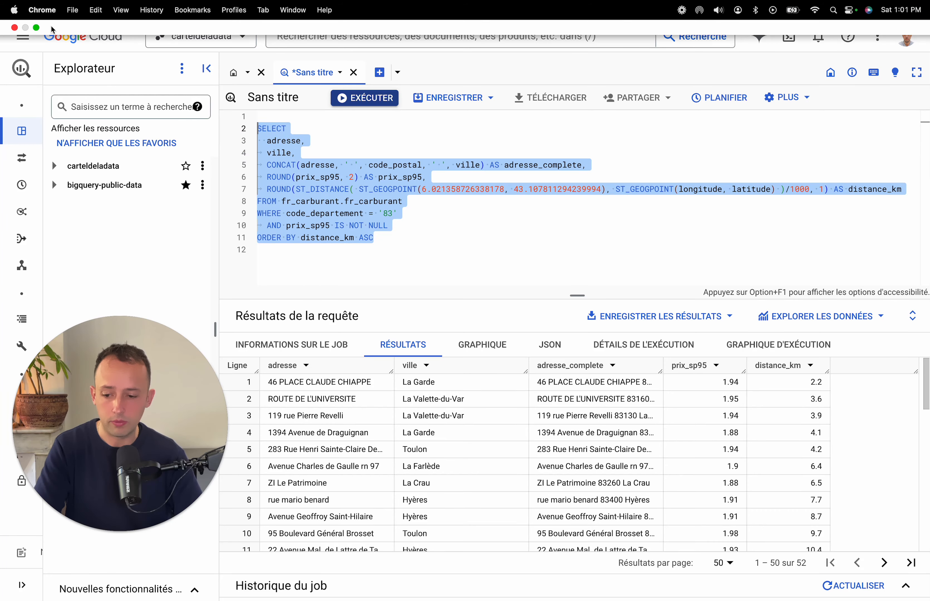
# Step: Leave full screen, switch to the Miro board and copy the data requirements text under "Préparer des données"
pyautogui.click(36, 27)
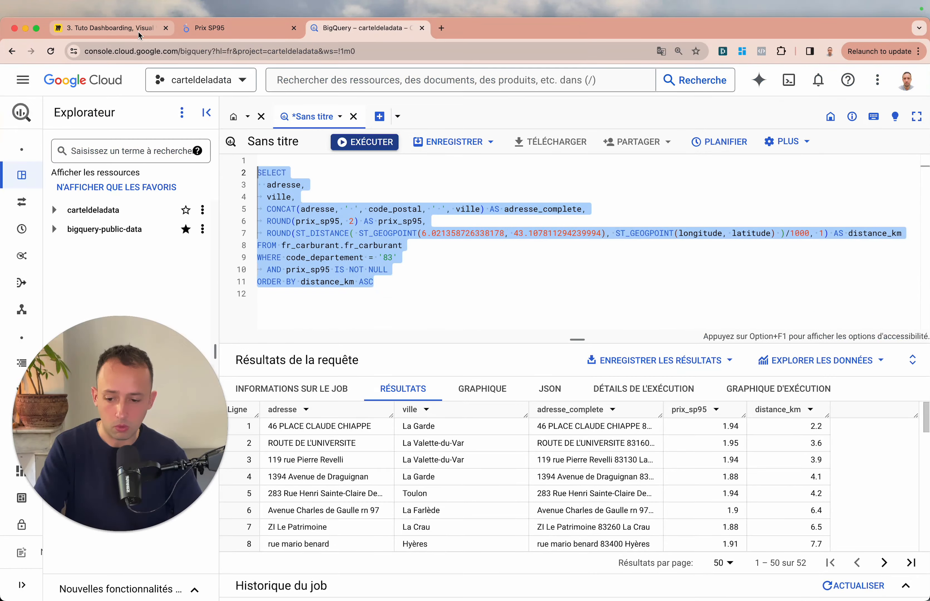
pyautogui.click(137, 31)
pyautogui.click(181, 250)
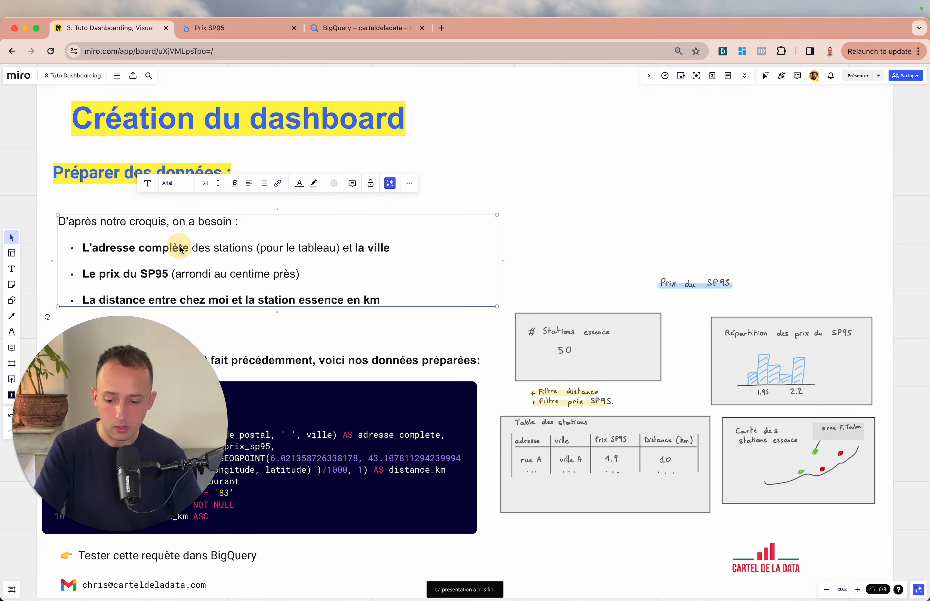
pyautogui.scroll(-5, 181, 250)
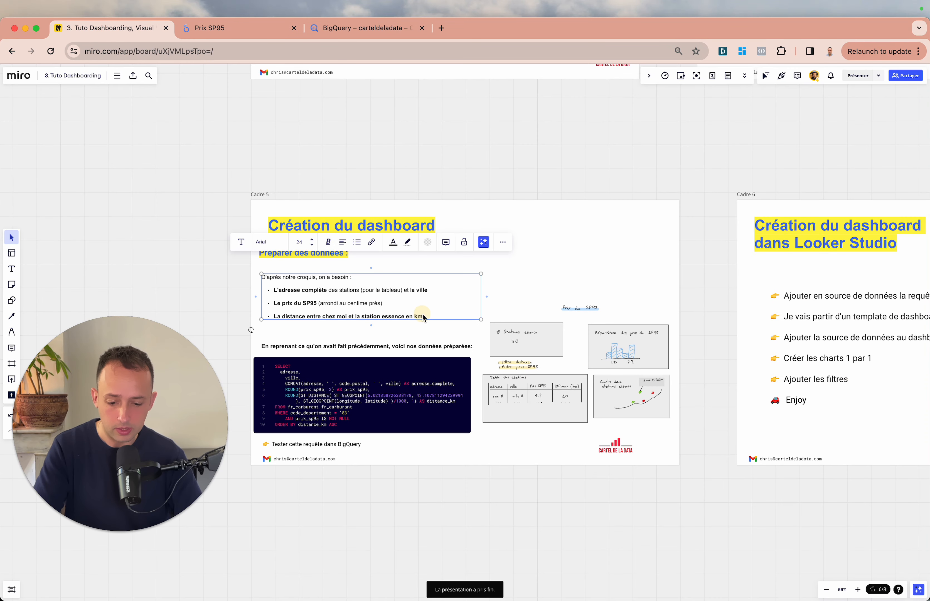
pyautogui.moveTo(423, 317); pyautogui.dragTo(254, 284)
pyautogui.press('super+c')
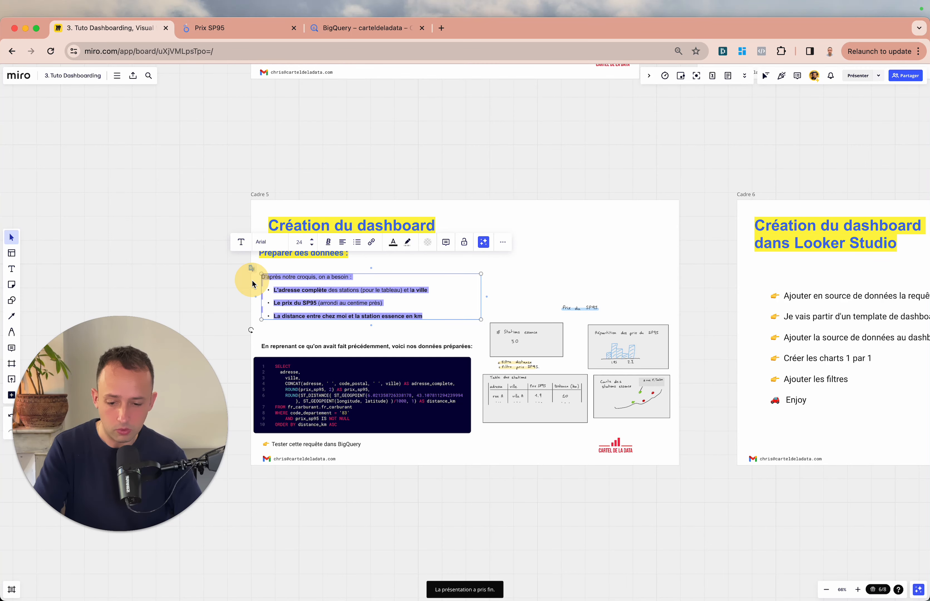
# Step: Switch back to BigQuery and paste the copied requirements into a /* */ block comment above the SELECT
pyautogui.click(316, 27)
pyautogui.click(313, 166)
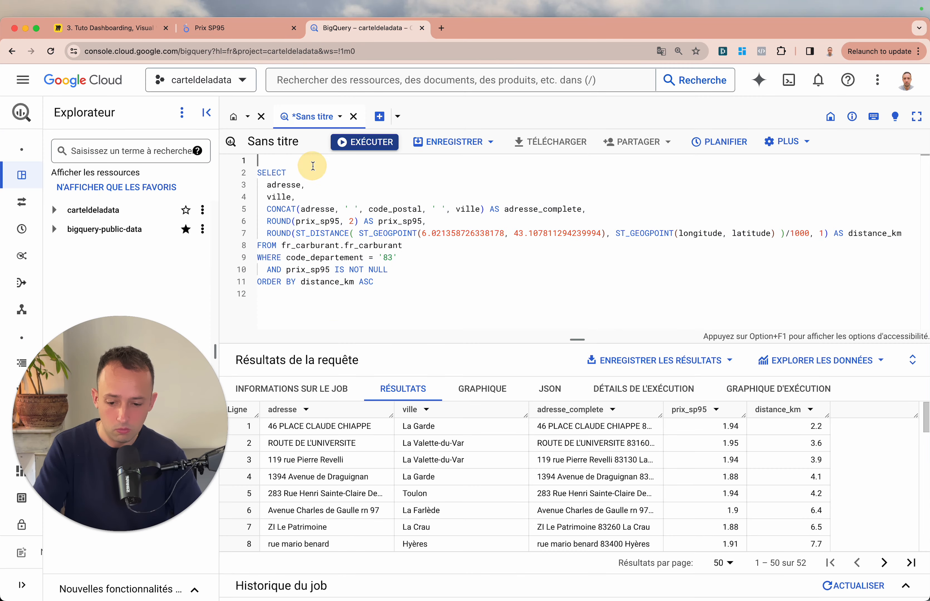
pyautogui.press('Return')
pyautogui.press('Return')
pyautogui.press('Up')
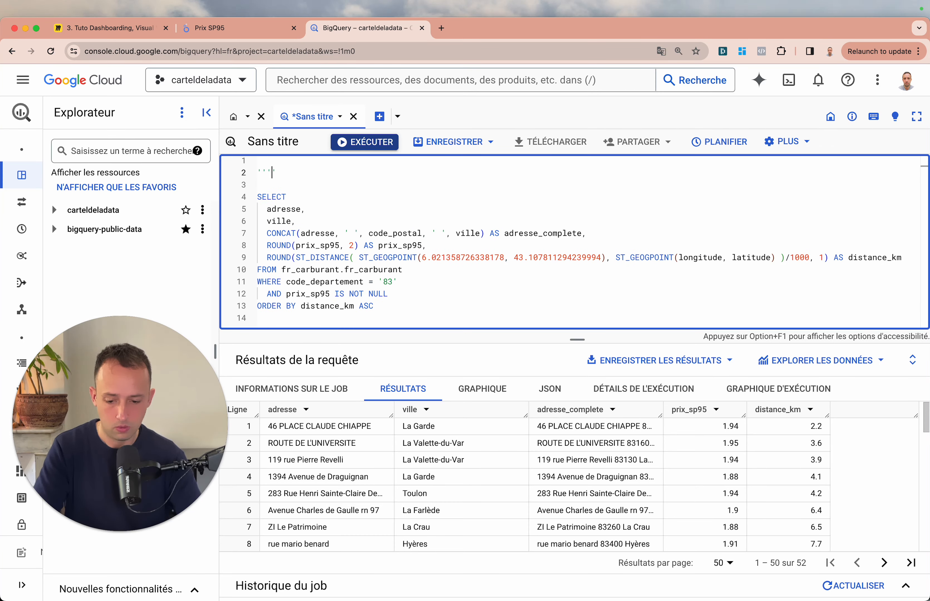
pyautogui.press('BackSpace')
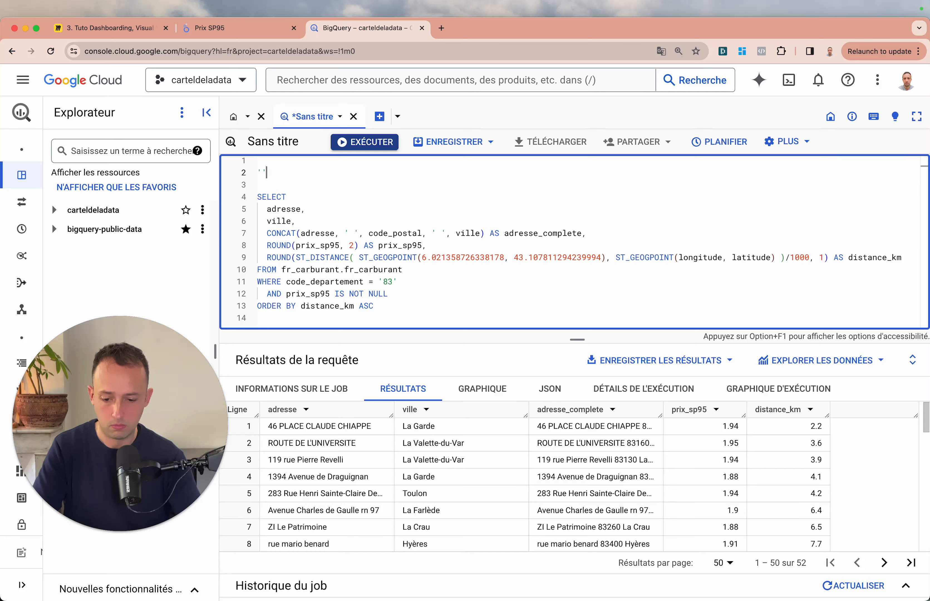
pyautogui.press('Up')
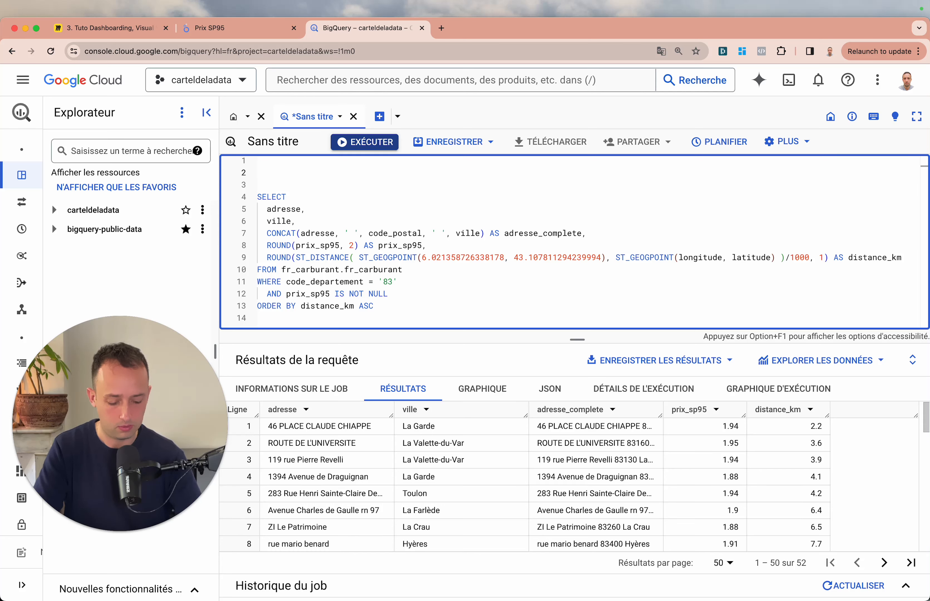
pyautogui.write('*')
pyautogui.press('Return')
pyautogui.press('Return')
pyautogui.write('*/')
pyautogui.press('super+v')
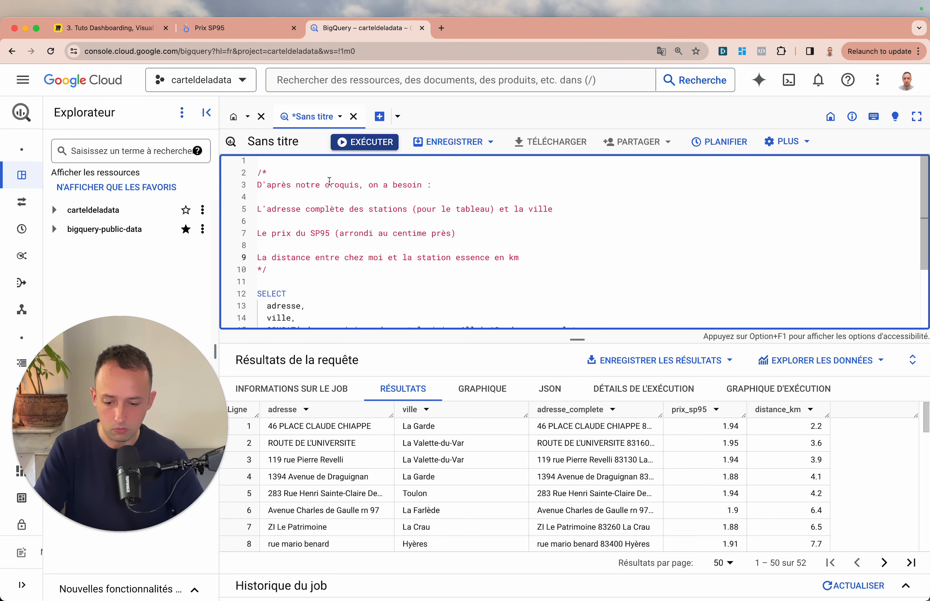
# Step: Remove the blank lines inside the requirements comment and prefix each of its three requirements with a dash
pyautogui.press('BackSpace')
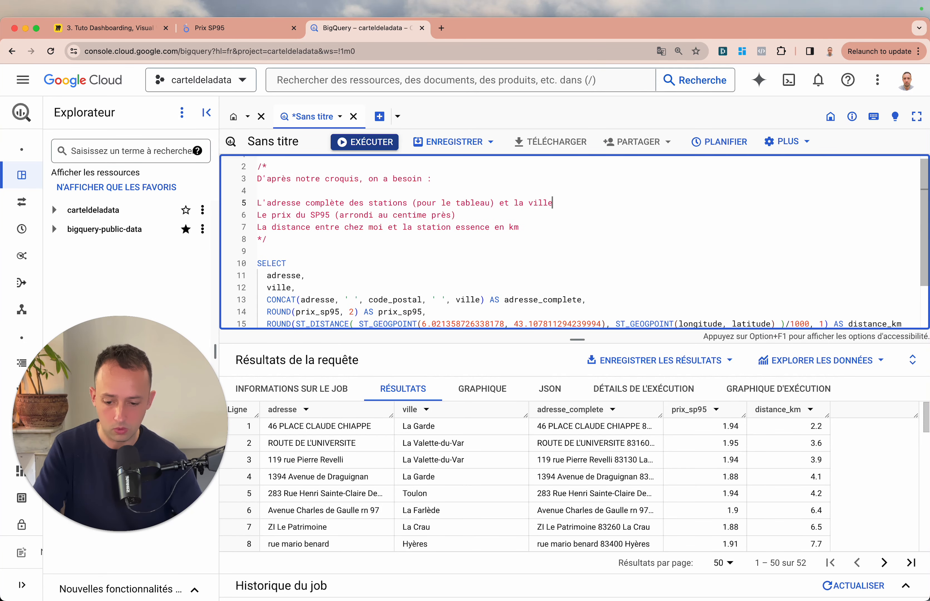
pyautogui.press('BackSpace')
pyautogui.press('Down')
pyautogui.press('super+Left')
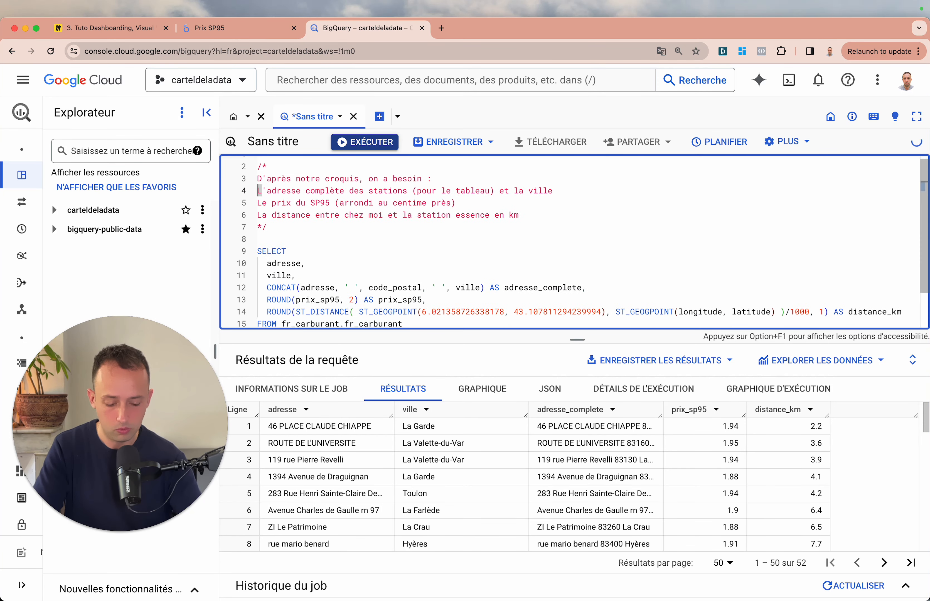
pyautogui.write('-')
pyautogui.press('super+Left')
pyautogui.write('- ')
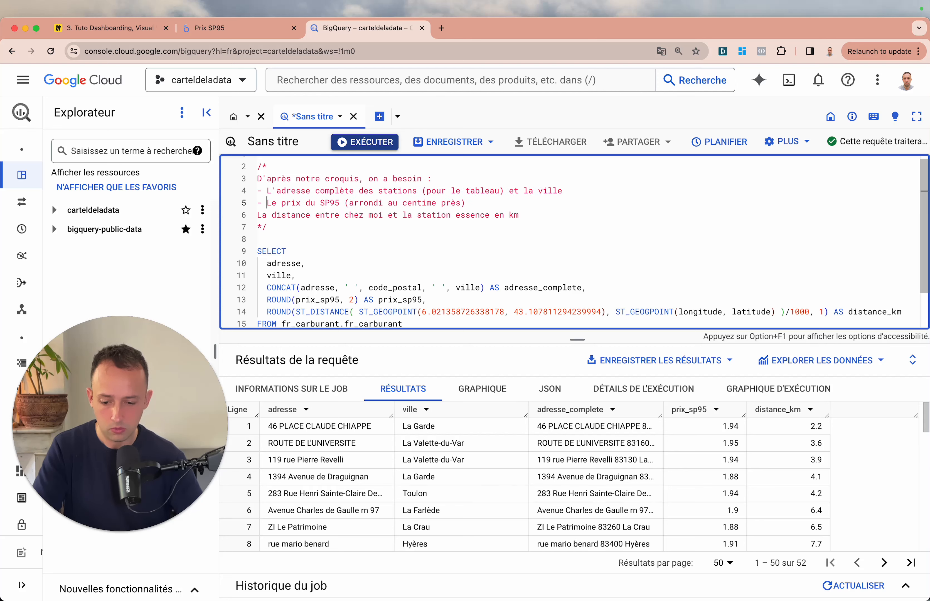
pyautogui.write('-')
# Step: Copy the full query and wrap the original in a /* */ block comment, leaving extra blank lines above it
pyautogui.scroll(-1, 315, 247)
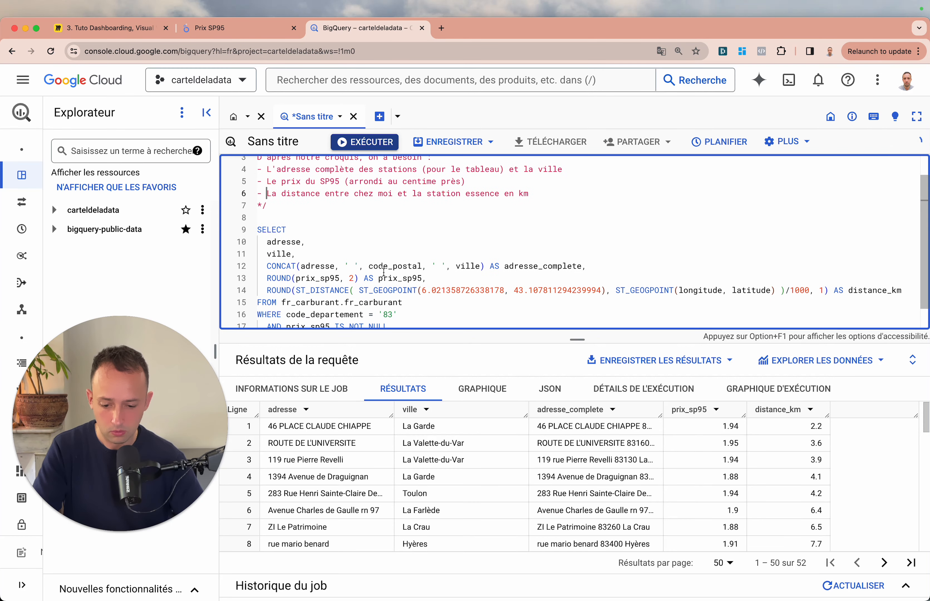
pyautogui.scroll(-2, 315, 247)
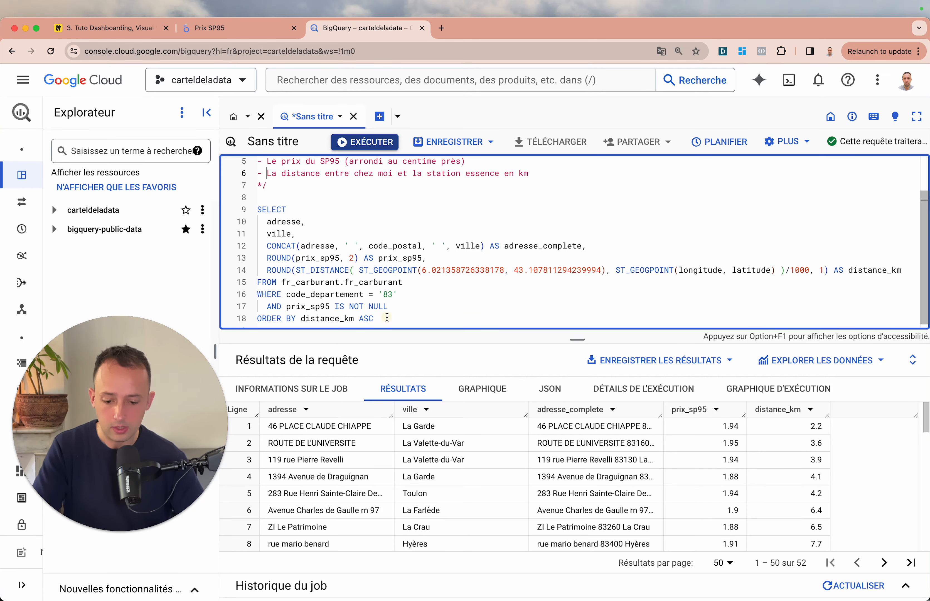
pyautogui.moveTo(387, 317); pyautogui.dragTo(251, 207)
pyautogui.press('super+c')
pyautogui.click(299, 201)
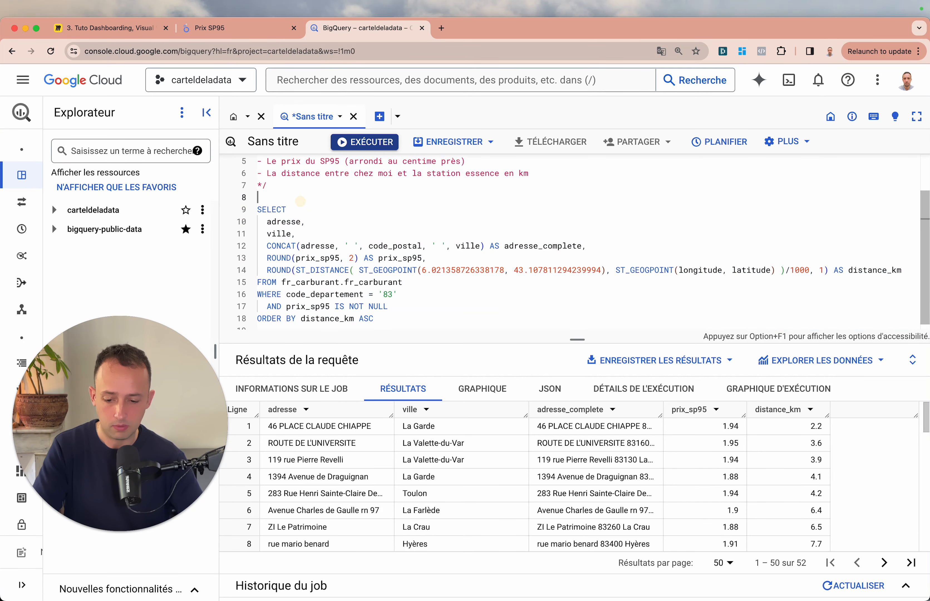
pyautogui.press('Return')
pyautogui.press('Return')
pyautogui.write('/*')
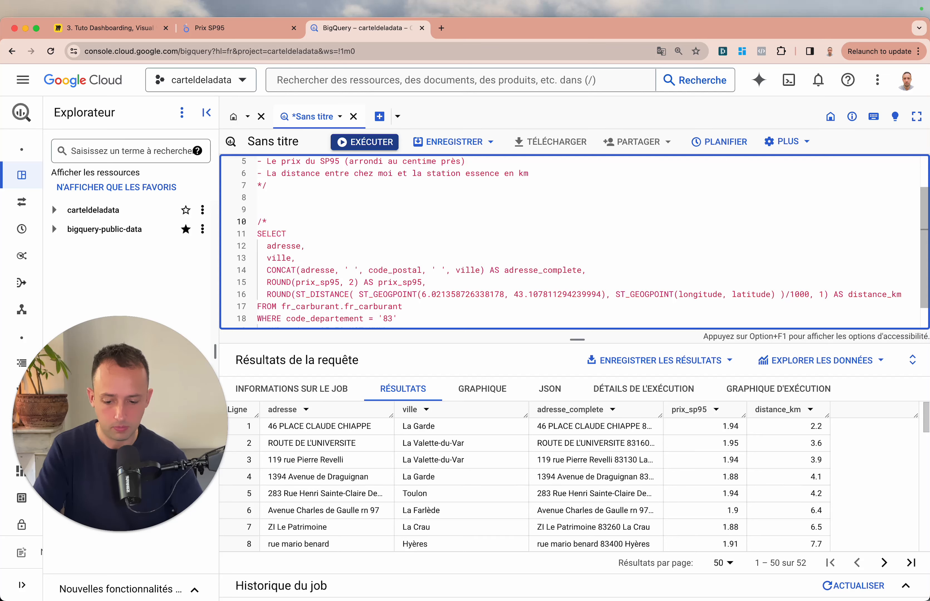
pyautogui.press('super+Down')
pyautogui.write('*/')
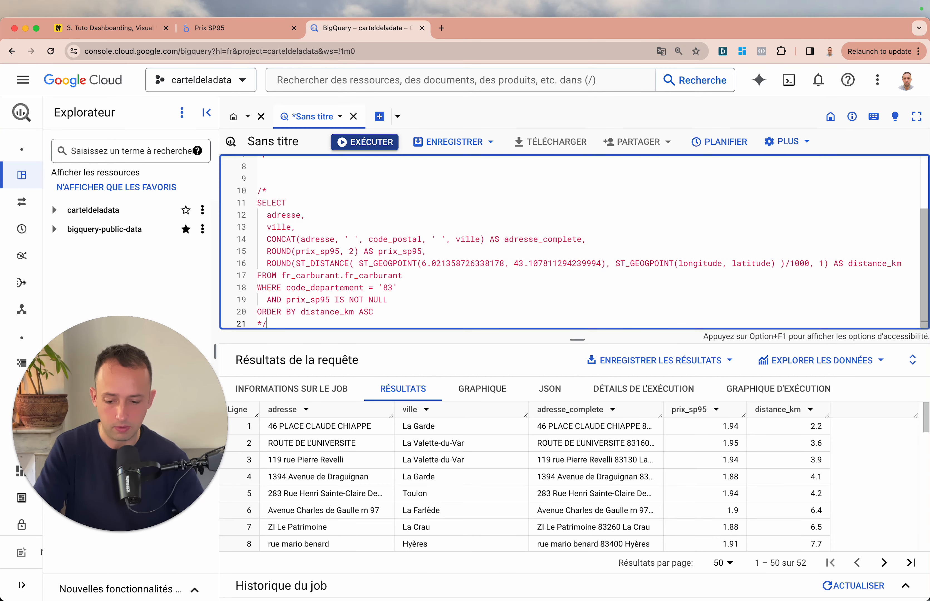
# Step: Paste an active copy of the query between the requirements comment and the commented-out original, spaced with blank lines
pyautogui.press('super+Up')
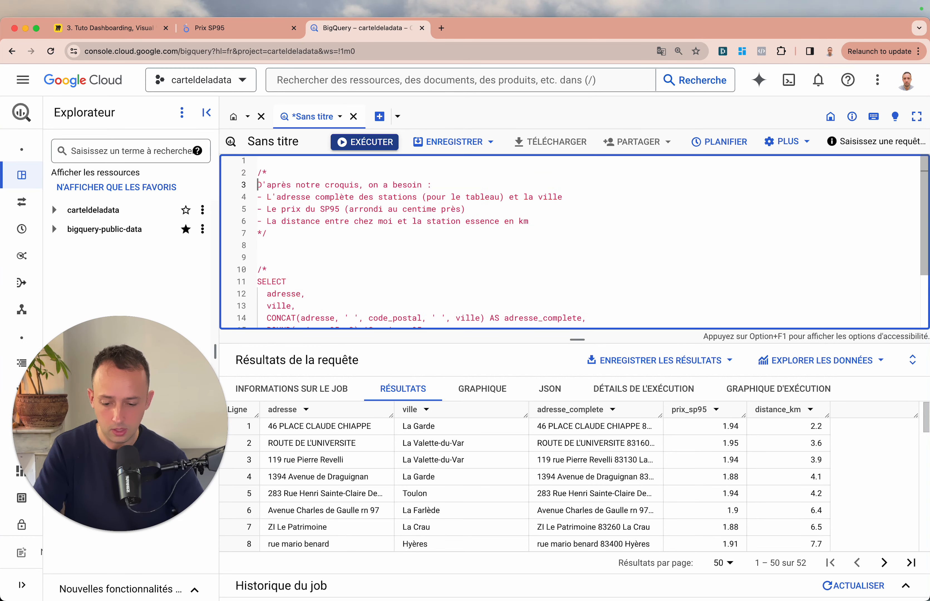
pyautogui.press('Return')
pyautogui.press('Return')
pyautogui.press('Return')
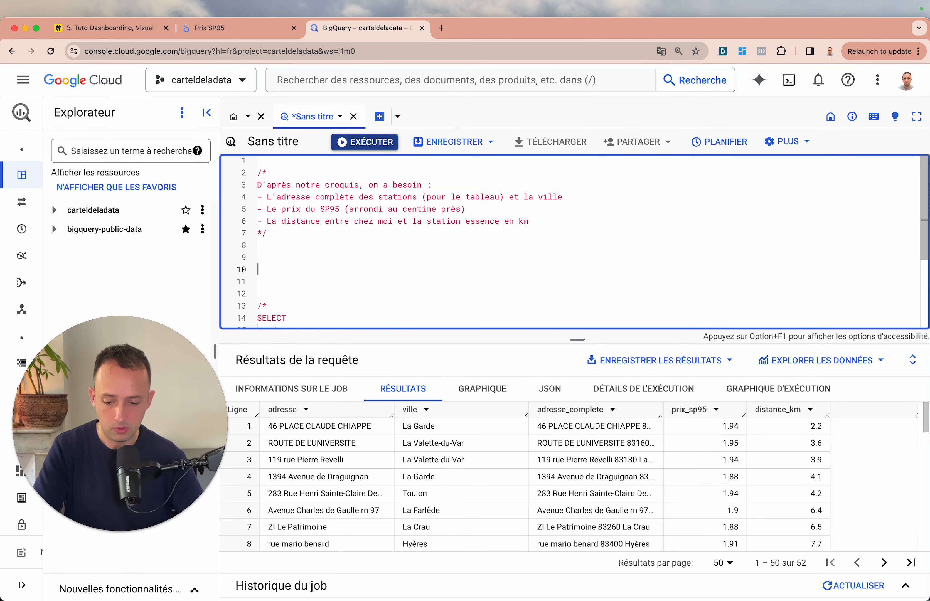
pyautogui.press('Down')
pyautogui.press('super+v')
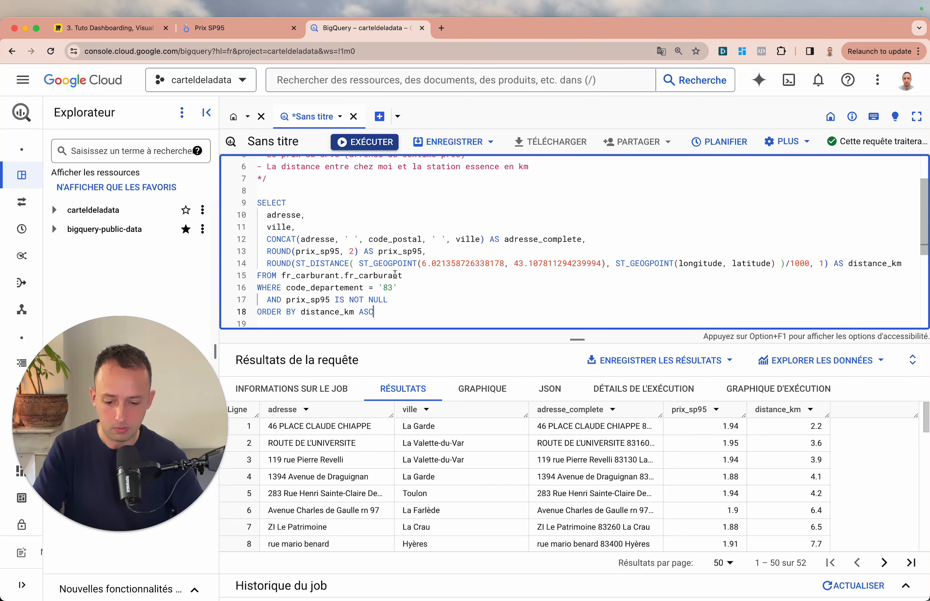
# Step: Examine the FROM source and the WHERE and ORDER BY clauses in the pasted copy of the query
pyautogui.moveTo(410, 275); pyautogui.dragTo(280, 275)
pyautogui.click(320, 288)
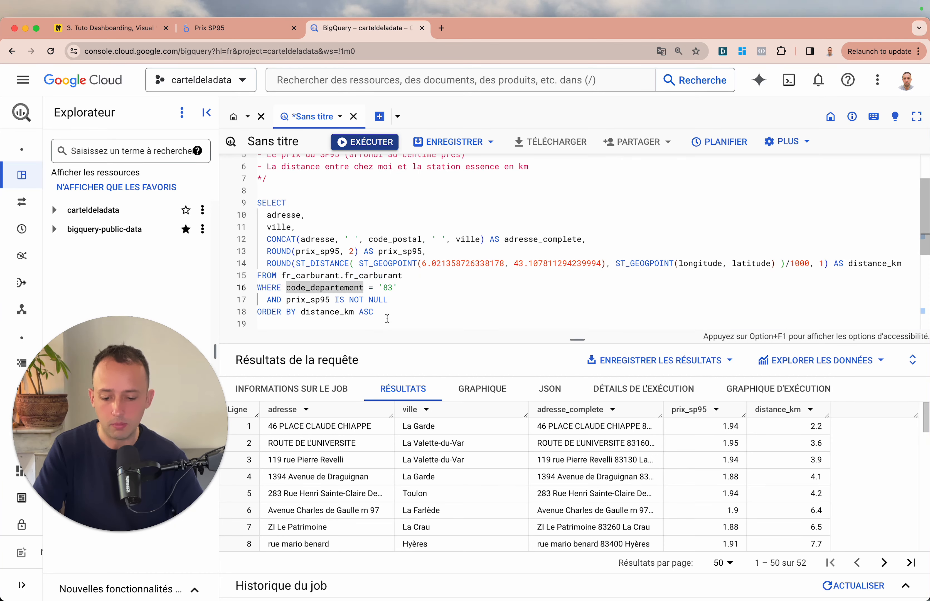
pyautogui.moveTo(387, 319); pyautogui.dragTo(241, 286)
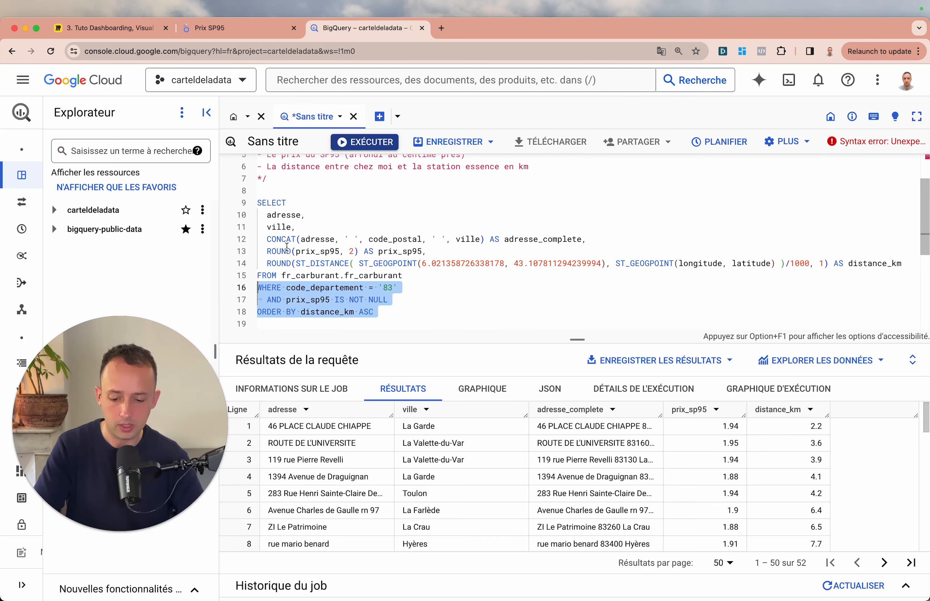
# Step: Delete the ORDER BY distance_km ASC clause from the active copy of the query
pyautogui.moveTo(371, 314); pyautogui.dragTo(208, 311)
pyautogui.press('BackSpace')
pyautogui.press('BackSpace')
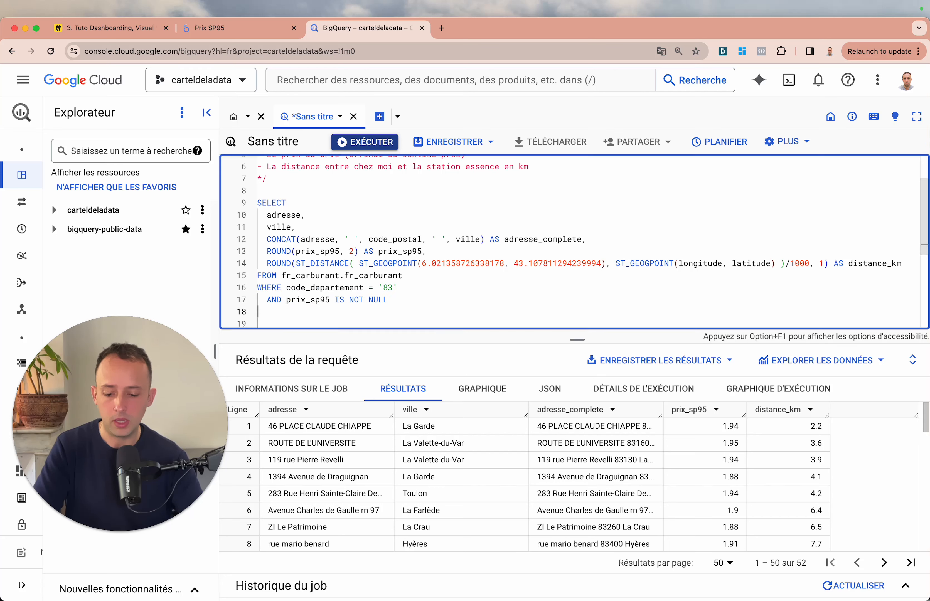
# Step: Replace the active query's whole column list with * on the SELECT line and run the query
pyautogui.moveTo(427, 302); pyautogui.dragTo(240, 286)
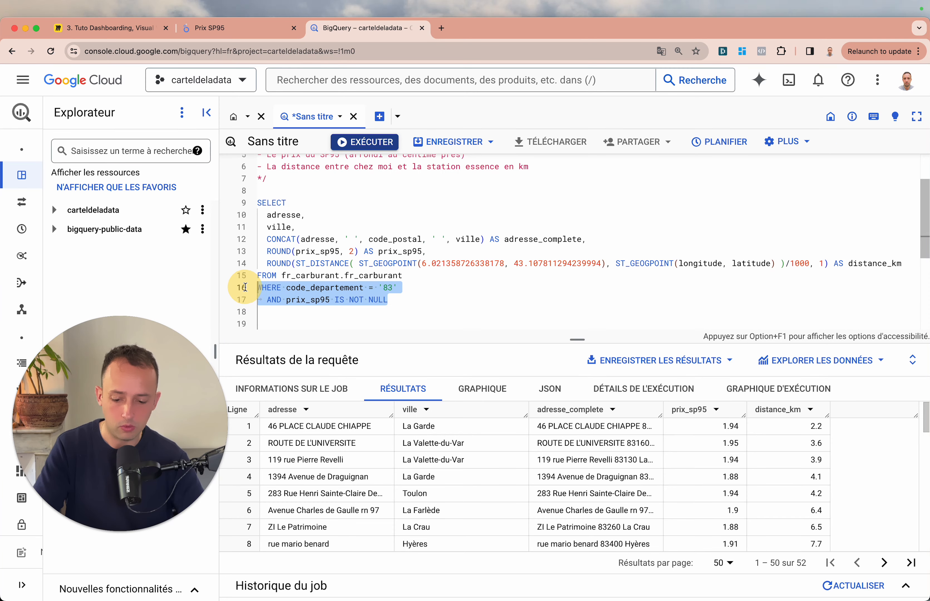
pyautogui.click(305, 300)
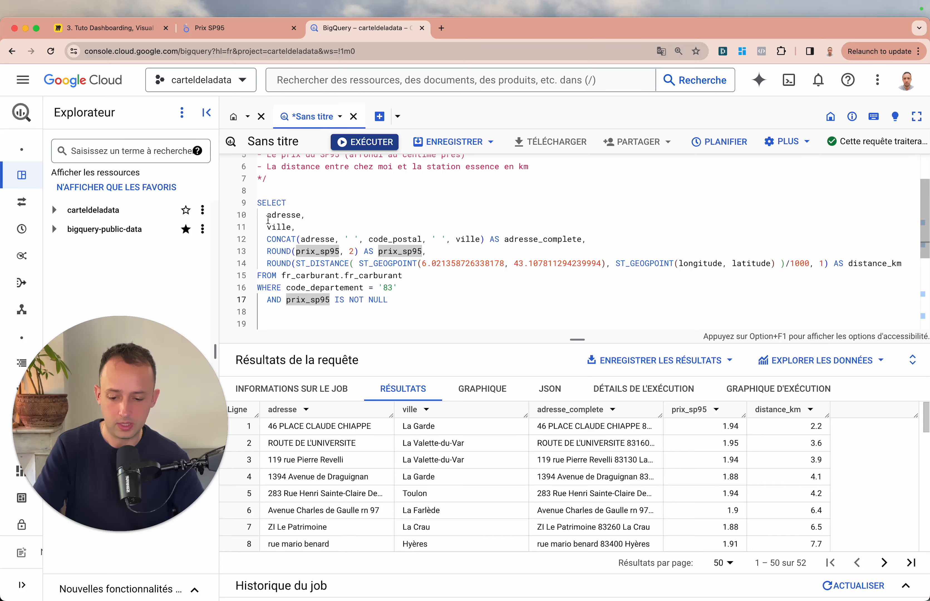
pyautogui.moveTo(267, 216); pyautogui.dragTo(899, 264)
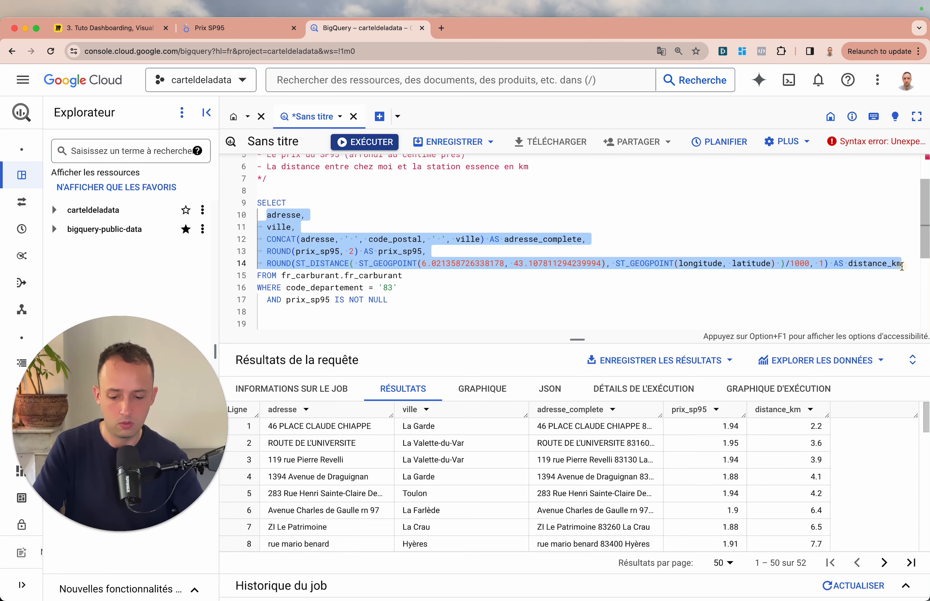
pyautogui.press('BackSpace')
pyautogui.write('*')
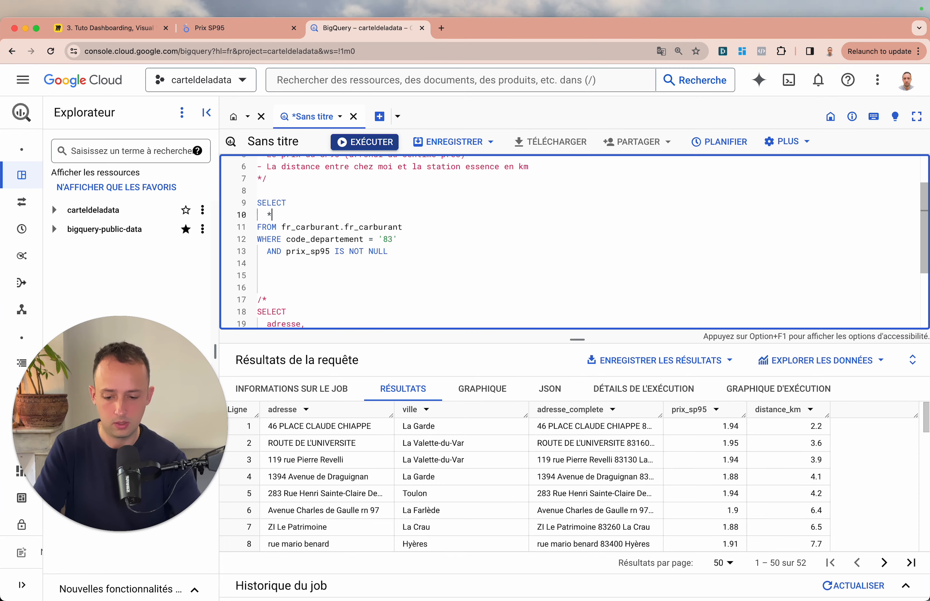
pyautogui.press('Left')
pyautogui.press('BackSpace')
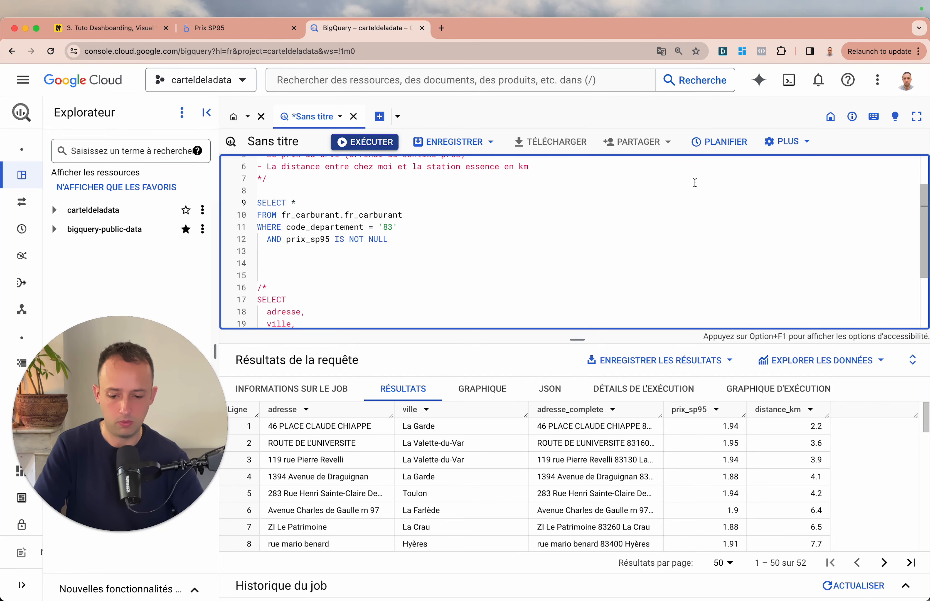
pyautogui.click(359, 146)
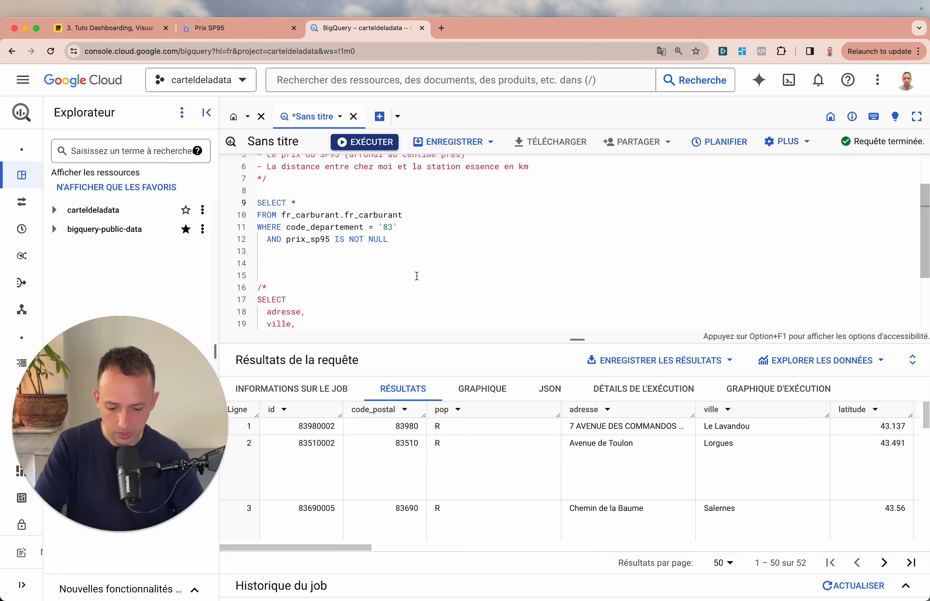
# Step: Replace the * in the SELECT clause with code_postal followed by a comma, in line with the requirements comment
pyautogui.scroll(2, 355, 286)
pyautogui.scroll(1, 355, 286)
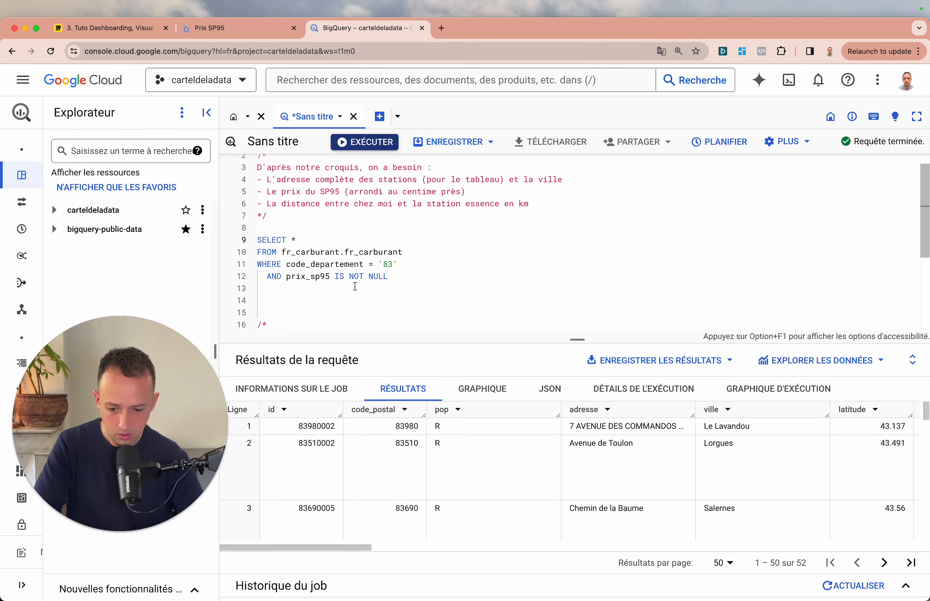
pyautogui.moveTo(586, 180); pyautogui.dragTo(267, 181)
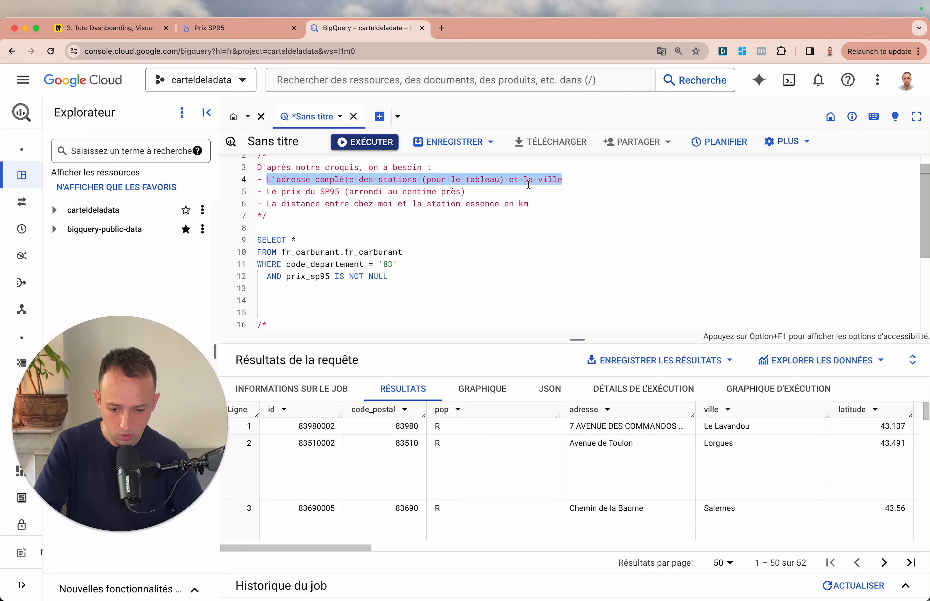
pyautogui.click(373, 217)
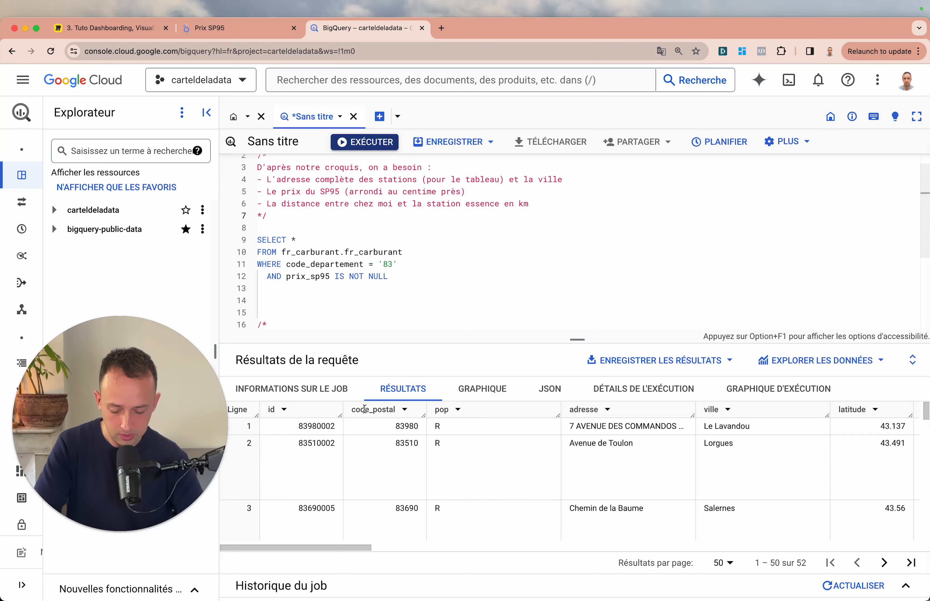
pyautogui.hscroll(2, 309, 416)
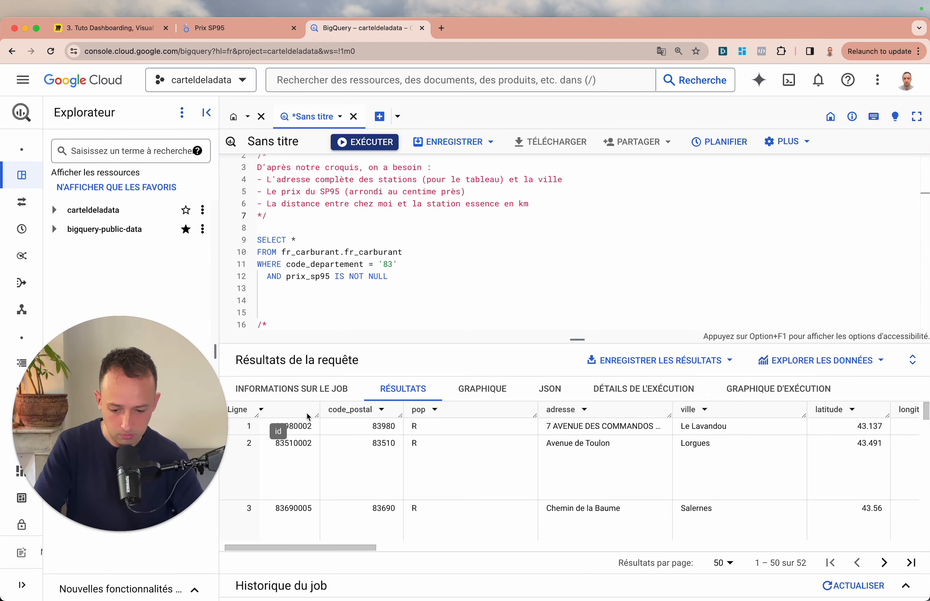
pyautogui.click(301, 245)
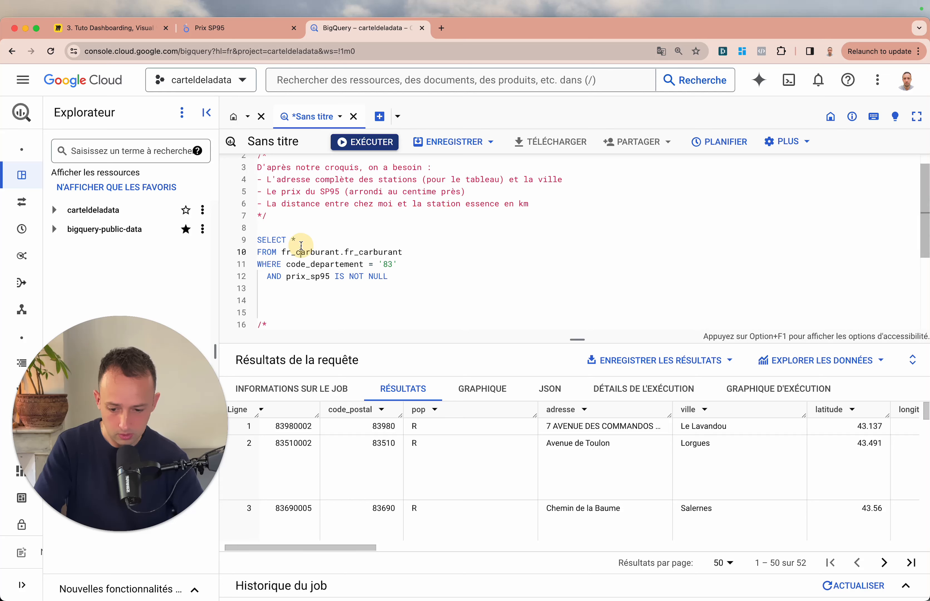
pyautogui.press('Up')
pyautogui.write('code_postal')
pyautogui.write(',')
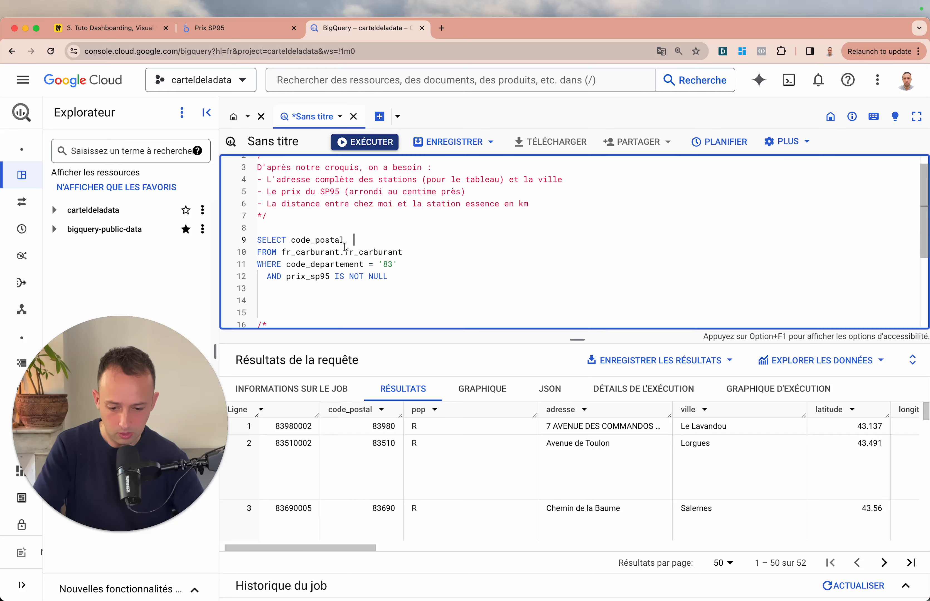
# Step: Add adresse and ville after code_postal in the SELECT clause, copying the column names from the results
pyautogui.doubleClick(553, 412)
pyautogui.press('super+c')
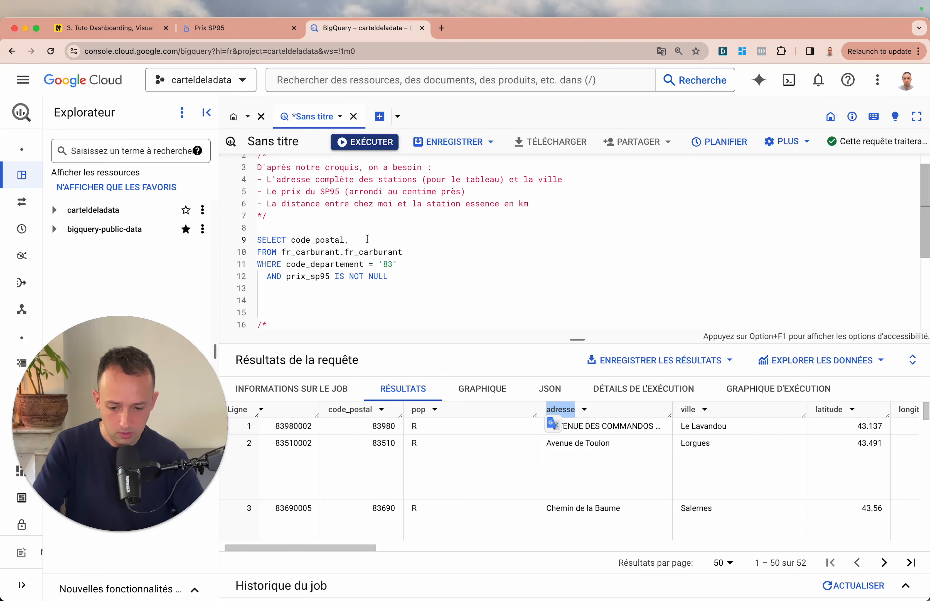
pyautogui.click(368, 239)
pyautogui.press('super+v')
pyautogui.doubleClick(684, 408)
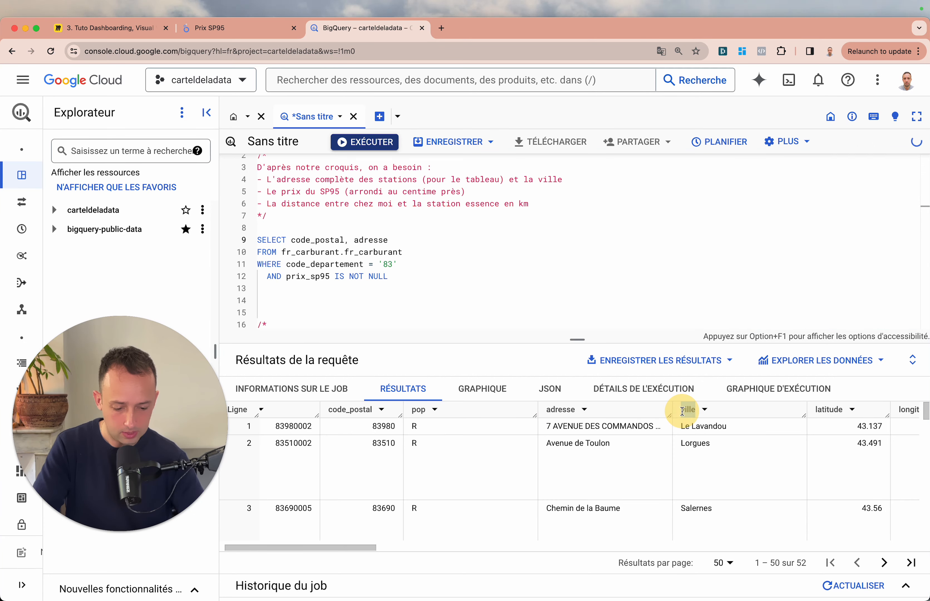
pyautogui.press('super+c')
pyautogui.click(398, 239)
pyautogui.write(',')
pyautogui.press('super+v')
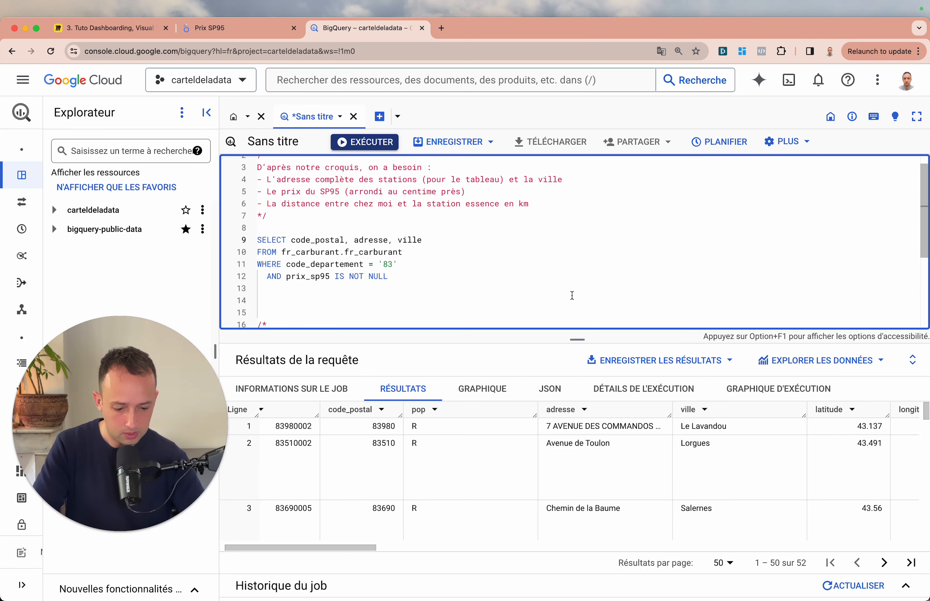
# Step: Add latitude and longitude after ville in the SELECT clause, copying the column names from the results
pyautogui.hscroll(10, 641, 430)
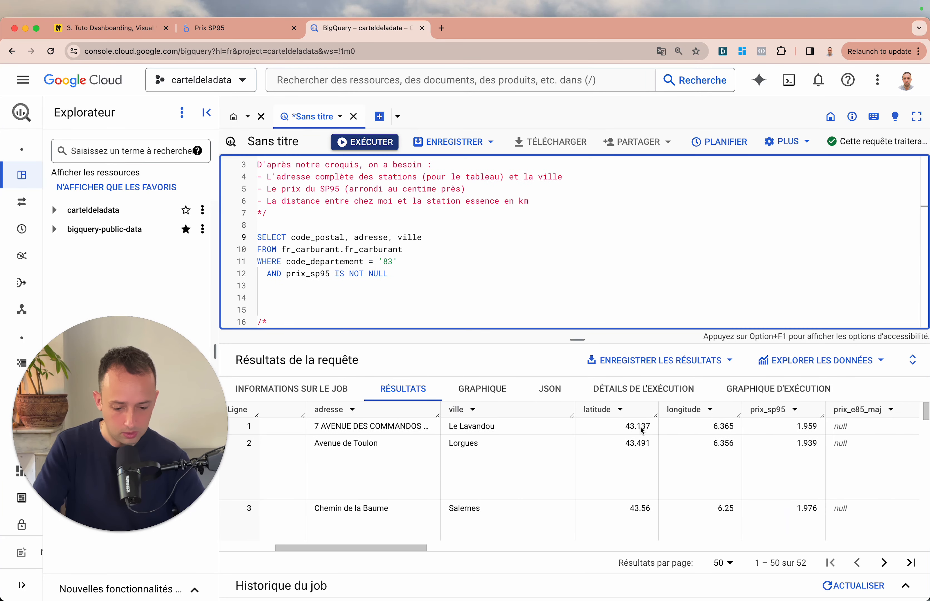
pyautogui.doubleClick(601, 408)
pyautogui.press('super+c')
pyautogui.click(446, 243)
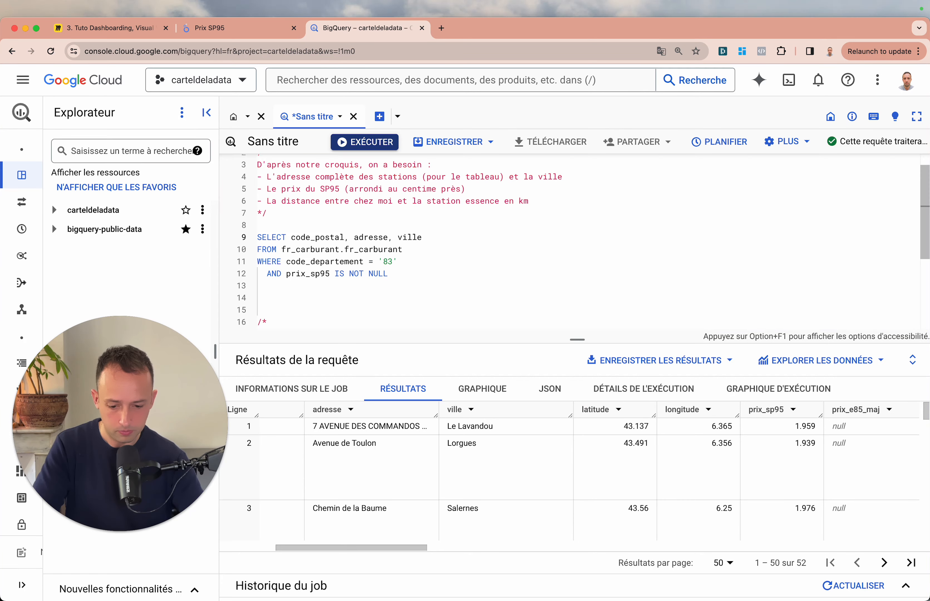
pyautogui.write(',')
pyautogui.press('super+v')
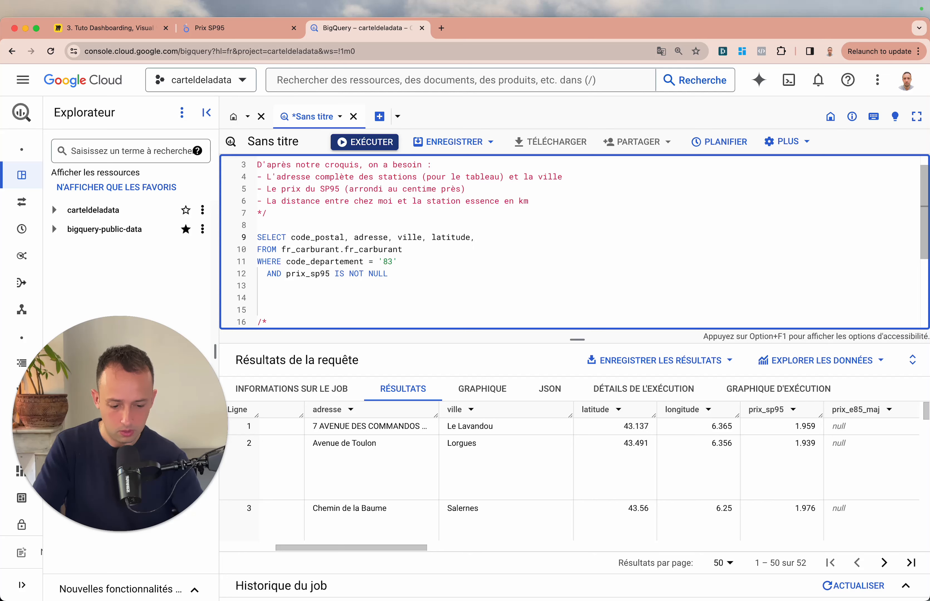
pyautogui.doubleClick(681, 409)
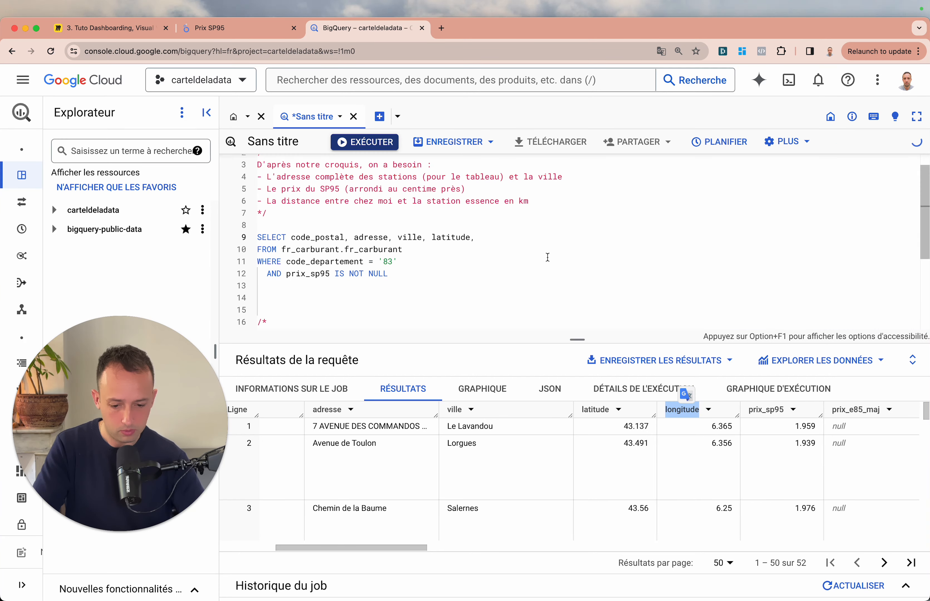
pyautogui.press('super+c')
pyautogui.click(544, 239)
pyautogui.press('super+v')
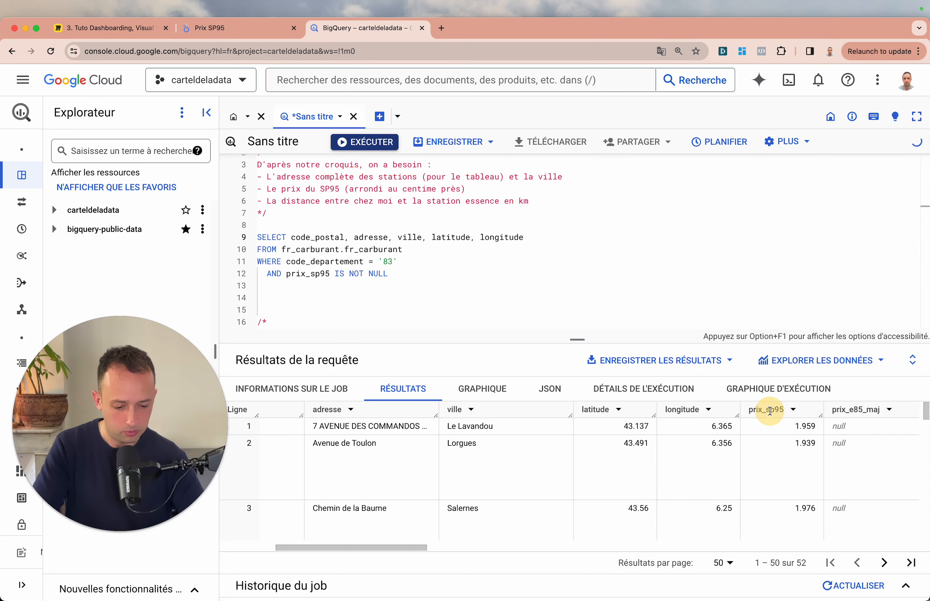
# Step: Append prix_sp95 to the end of the SELECT column list, separated by a comma
pyautogui.doubleClick(769, 411)
pyautogui.click(546, 235)
pyautogui.write(', prix_sp95')
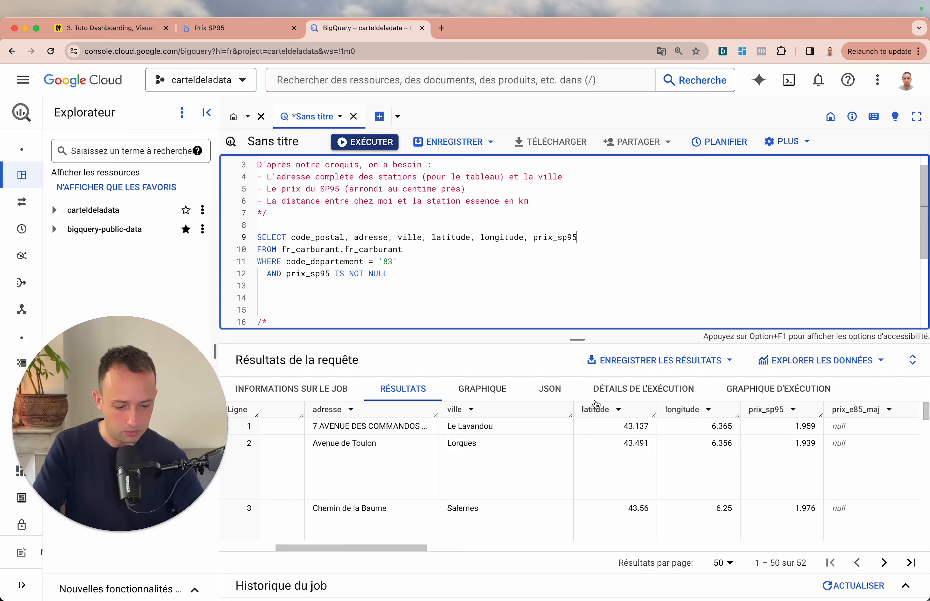
# Step: Examine the remaining result columns, including departement and code_departement, for other fields the query might need
pyautogui.hscroll(10, 617, 436)
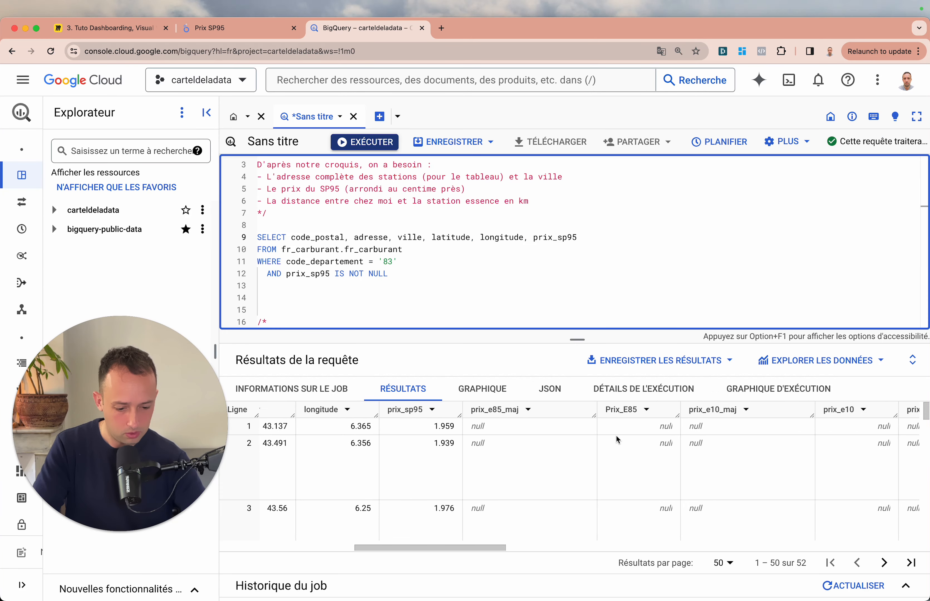
pyautogui.hscroll(10, 617, 440)
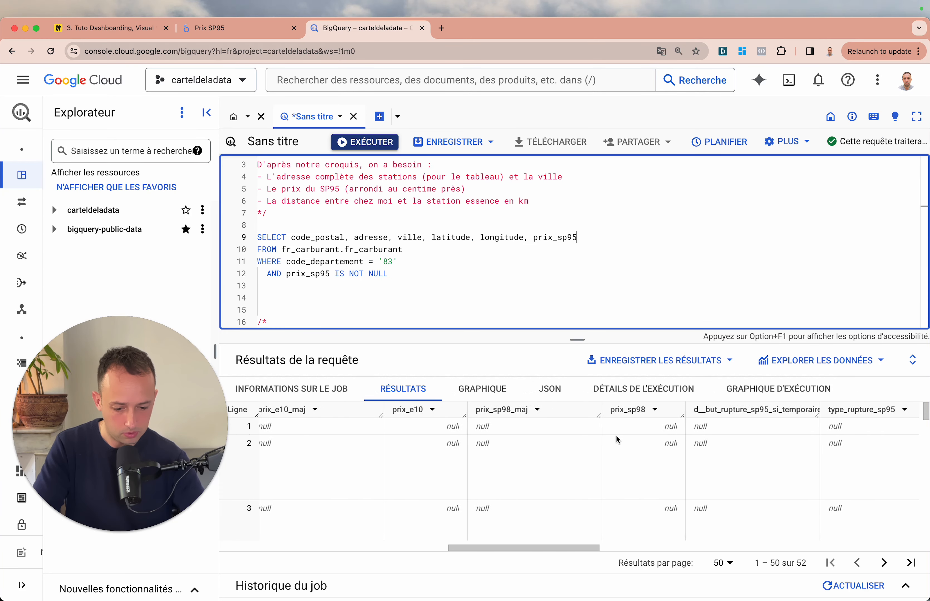
pyautogui.hscroll(8, 617, 440)
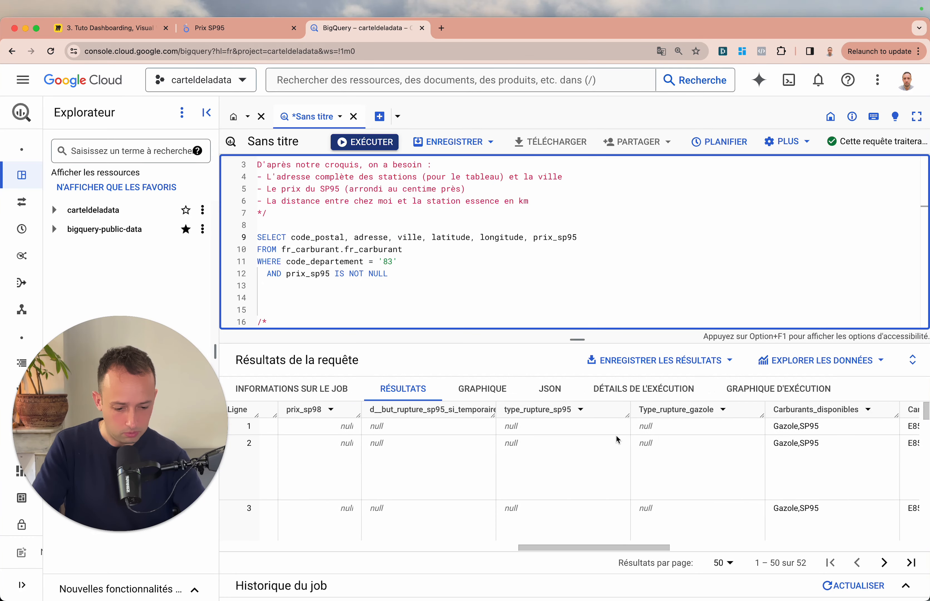
pyautogui.hscroll(10, 617, 439)
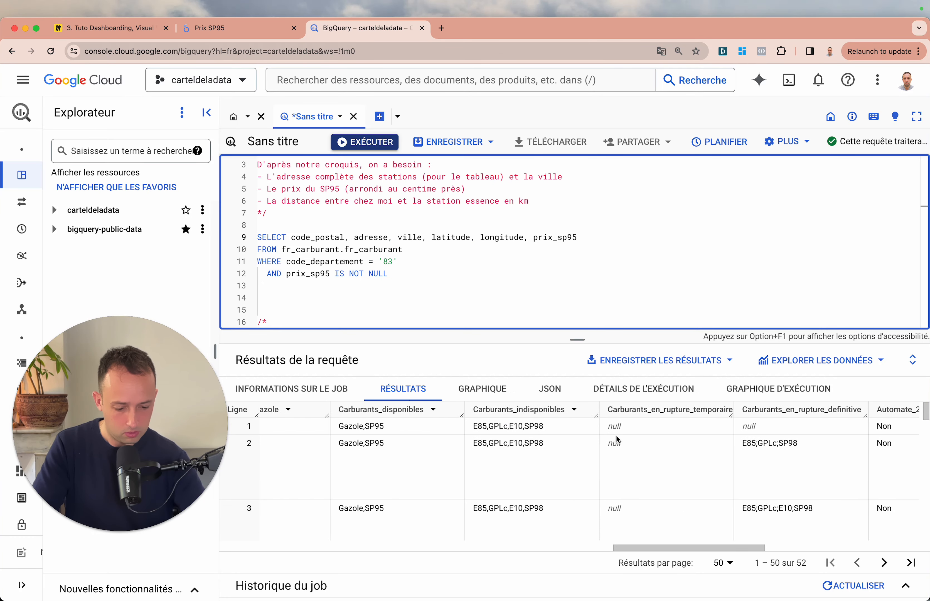
pyautogui.hscroll(10, 617, 439)
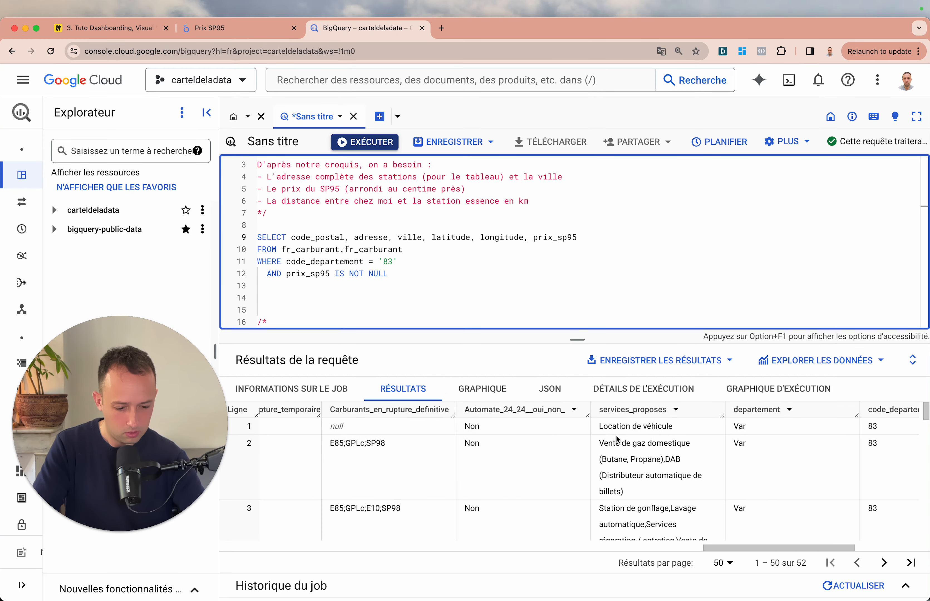
pyautogui.hscroll(2, 617, 437)
pyautogui.doubleClick(614, 410)
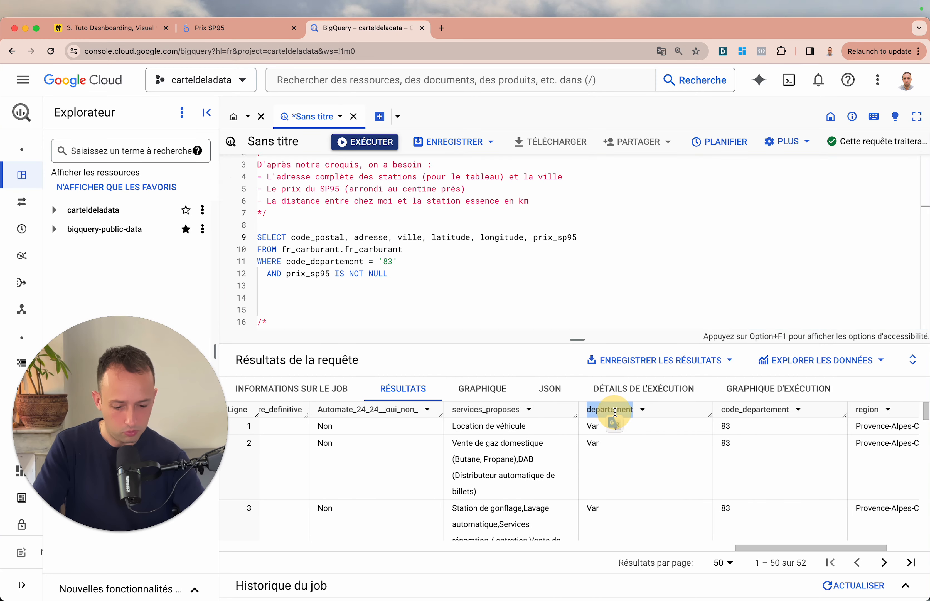
pyautogui.hscroll(6, 666, 414)
pyautogui.doubleClick(666, 411)
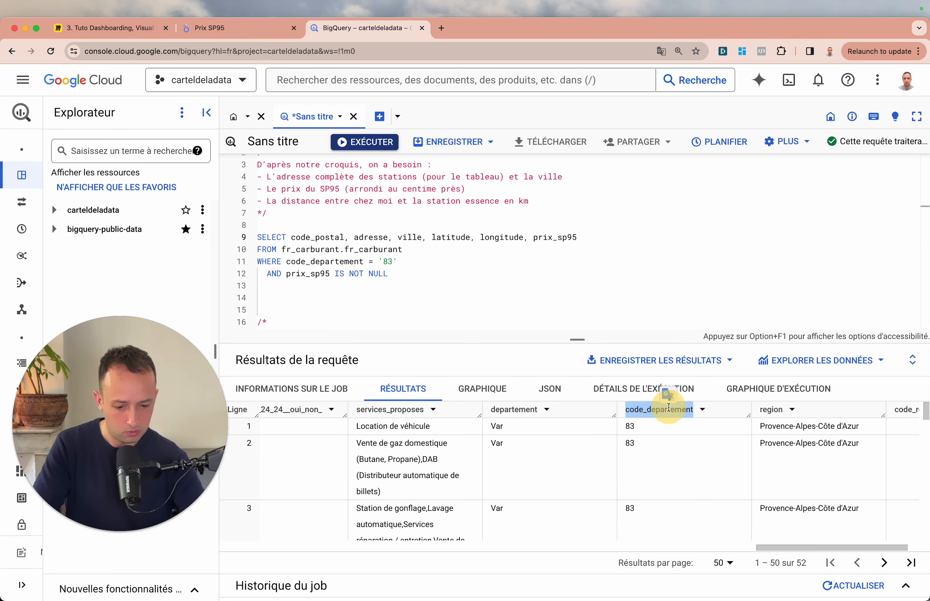
pyautogui.click(616, 242)
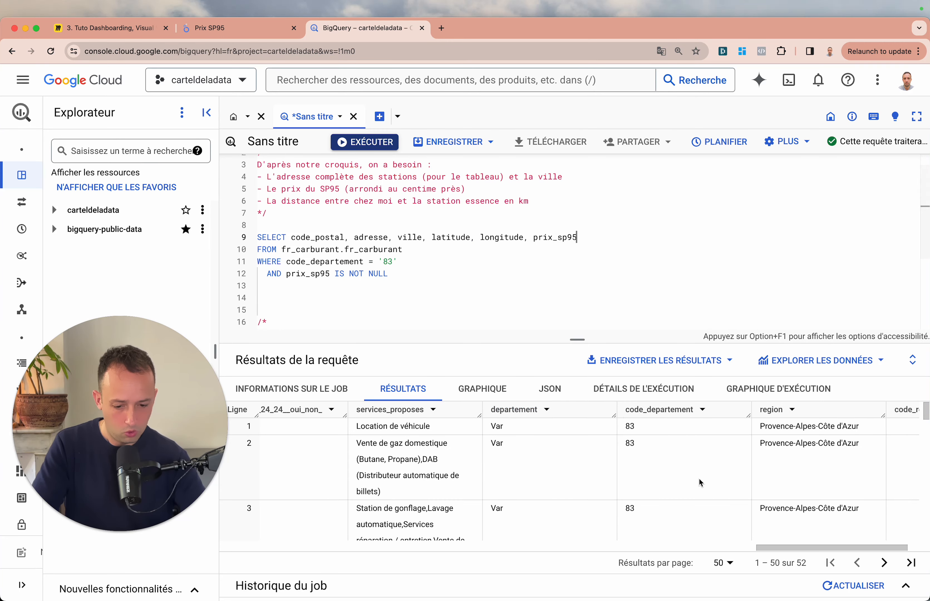
pyautogui.hscroll(2, 698, 478)
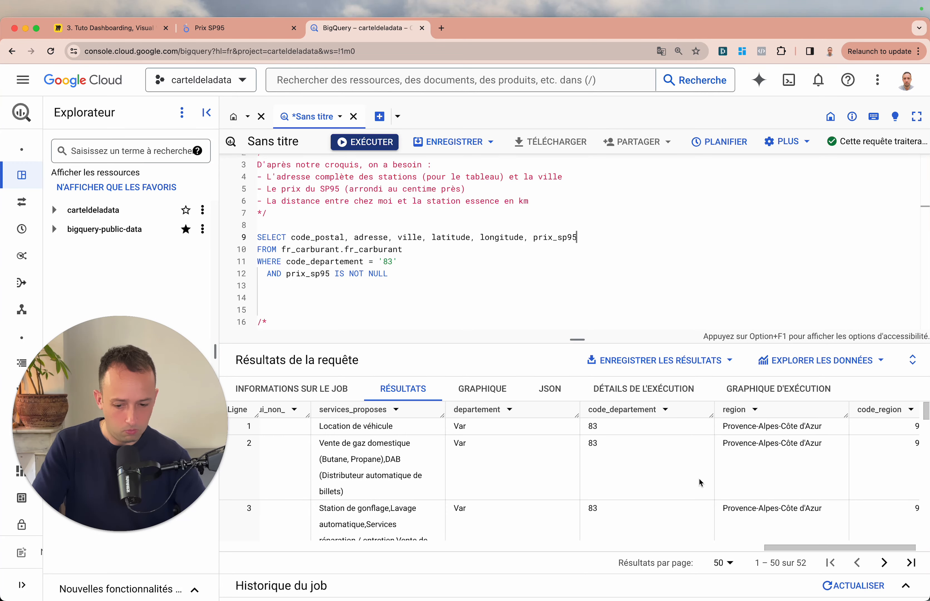
pyautogui.hscroll(1, 698, 480)
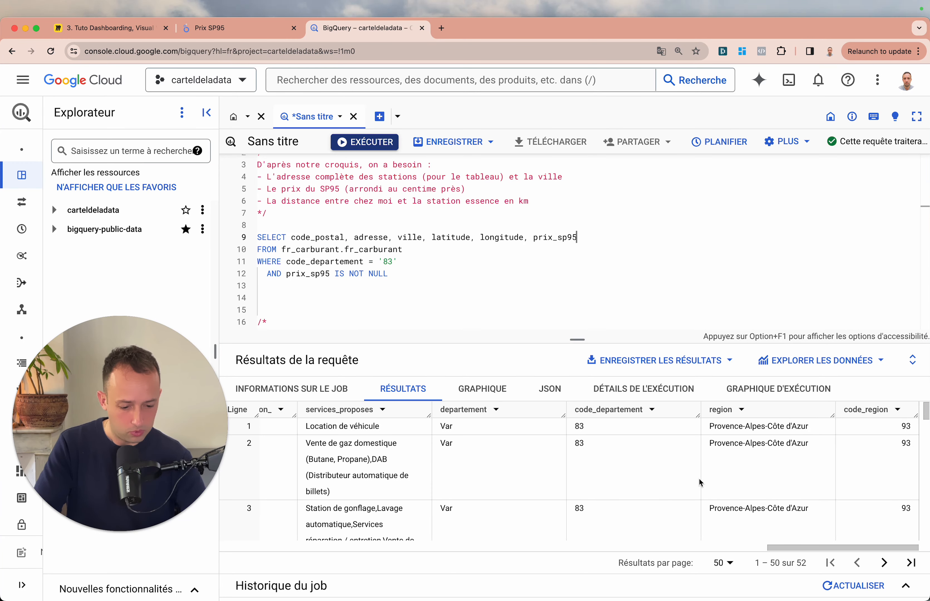
pyautogui.click(426, 275)
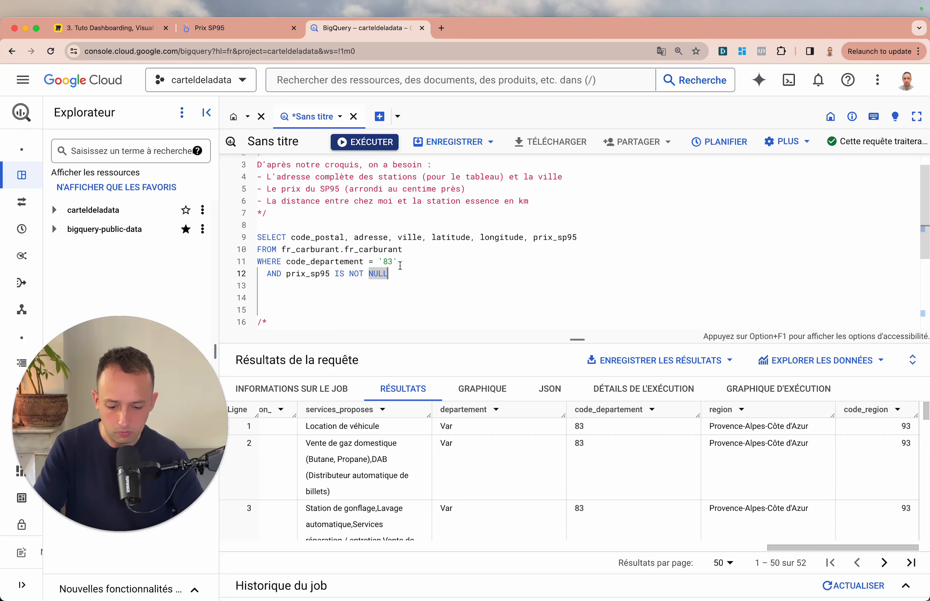
pyautogui.hscroll(-5, 447, 438)
pyautogui.hscroll(-2, 448, 438)
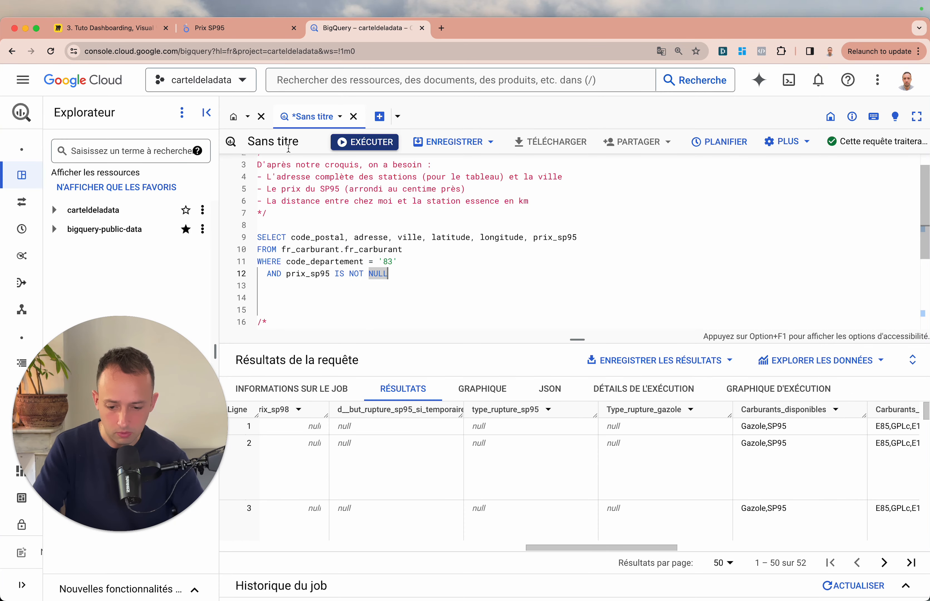
# Step: Try to run the query with the requirements comment block selected in the editor
pyautogui.scroll(1, 304, 205)
pyautogui.moveTo(288, 233); pyautogui.dragTo(252, 171)
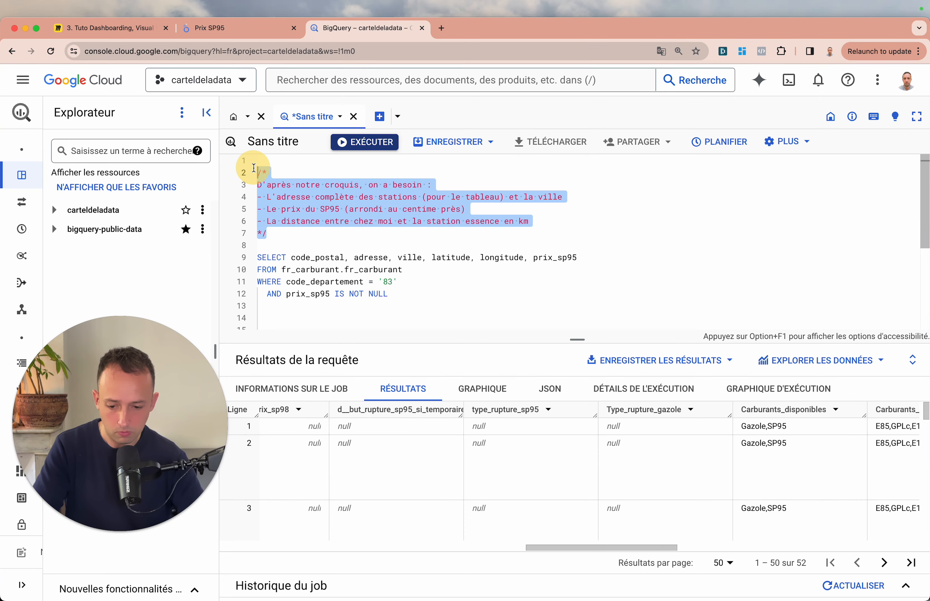
pyautogui.click(360, 150)
pyautogui.click(364, 245)
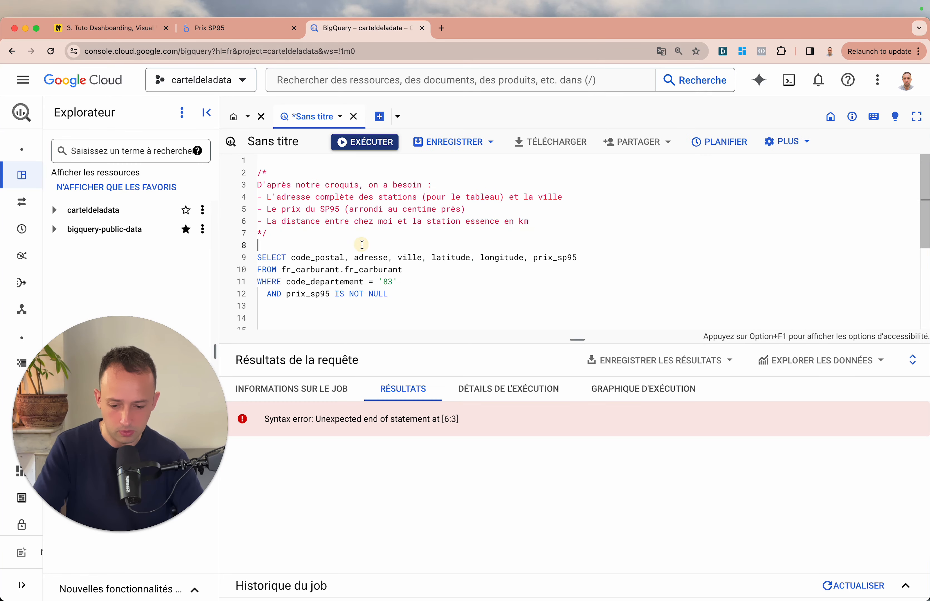
# Step: Clear the selection in the editor, run the full SP95 query for department 83, and look over the returned addresses
pyautogui.click(377, 294)
pyautogui.scroll(-1, 373, 287)
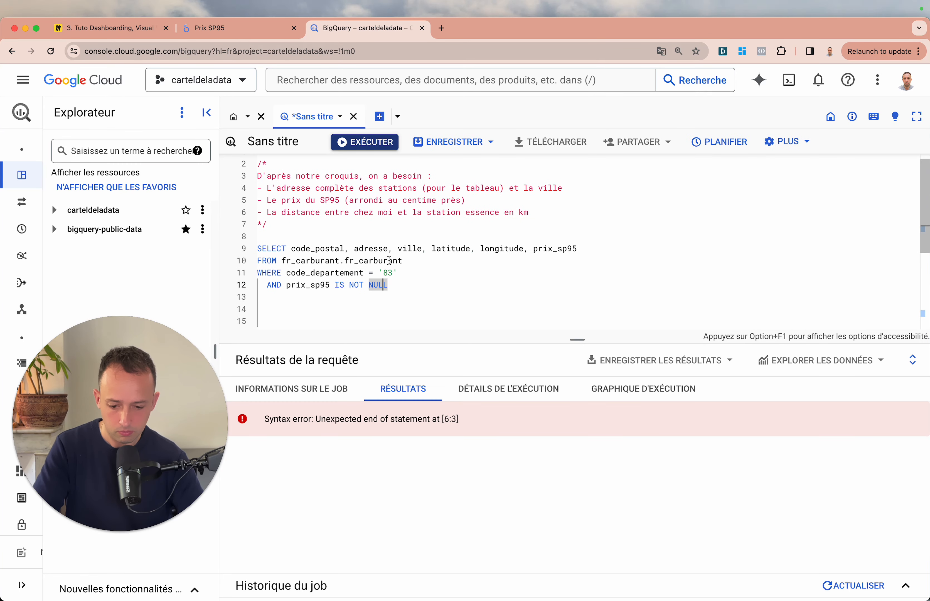
pyautogui.scroll(-5, 390, 261)
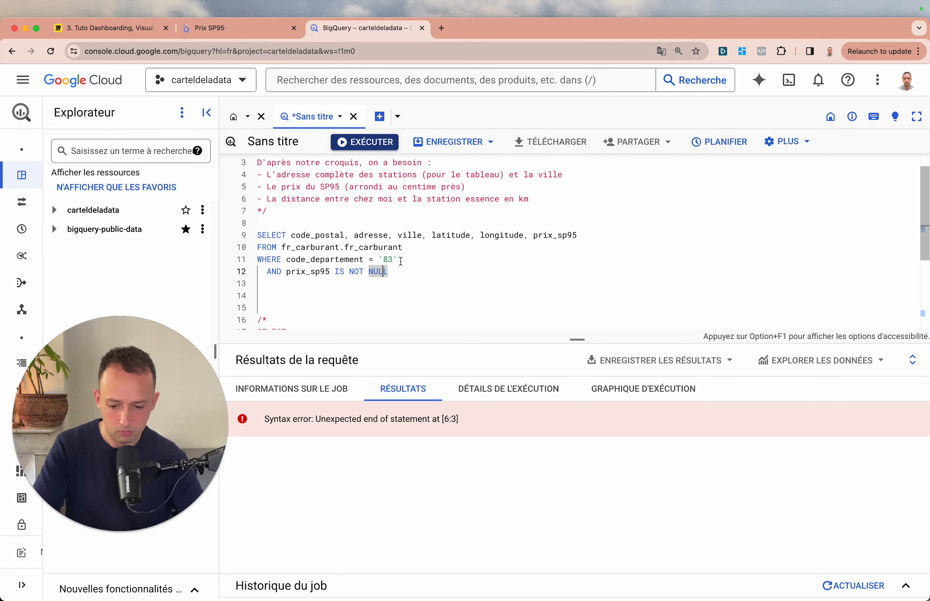
pyautogui.scroll(6, 401, 261)
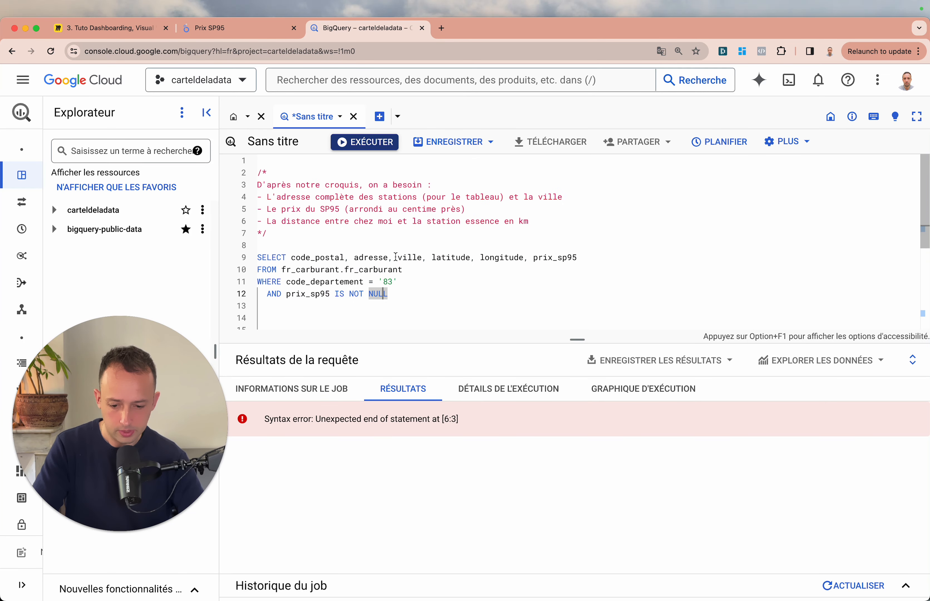
pyautogui.click(386, 244)
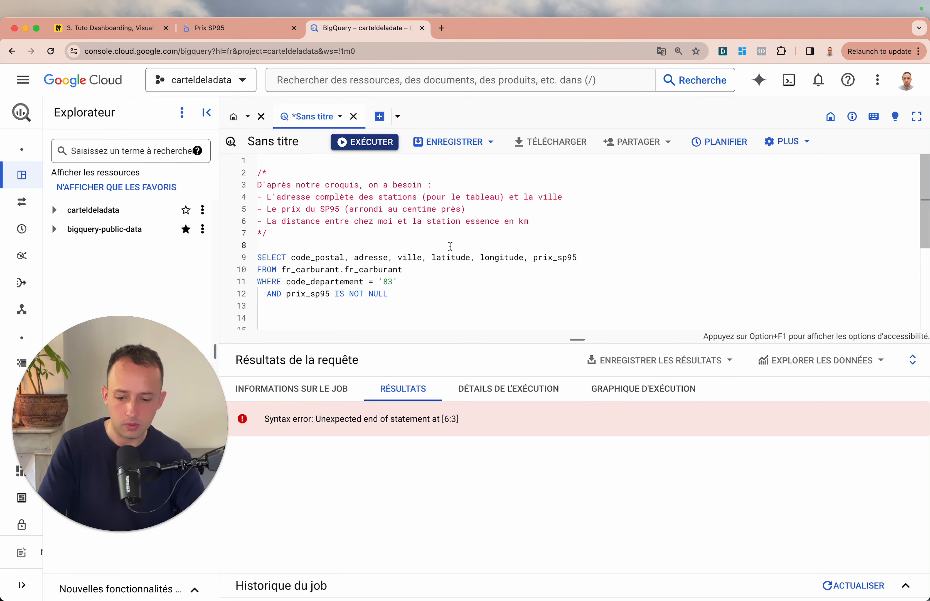
pyautogui.scroll(-2, 362, 235)
pyautogui.click(394, 269)
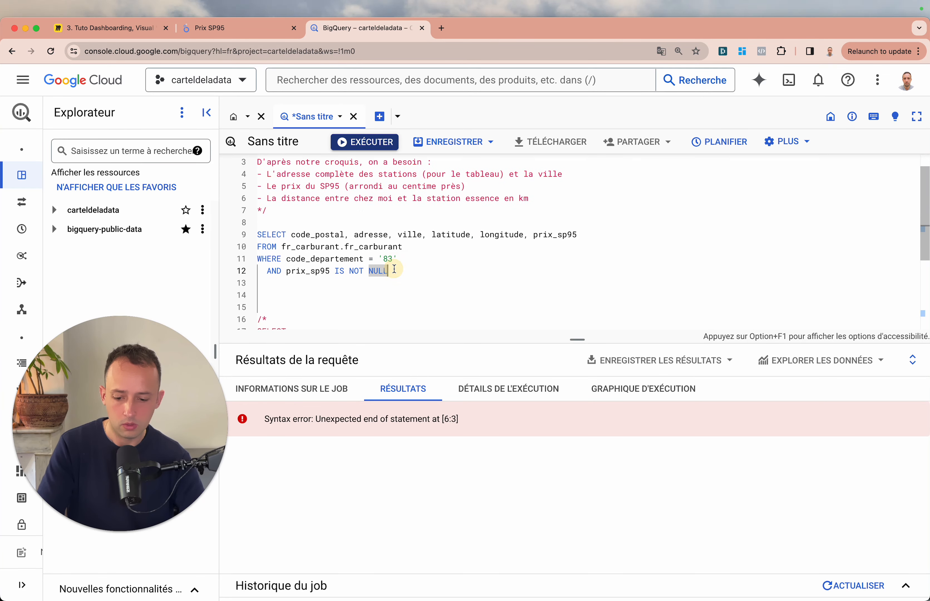
pyautogui.scroll(-3, 395, 269)
pyautogui.click(359, 141)
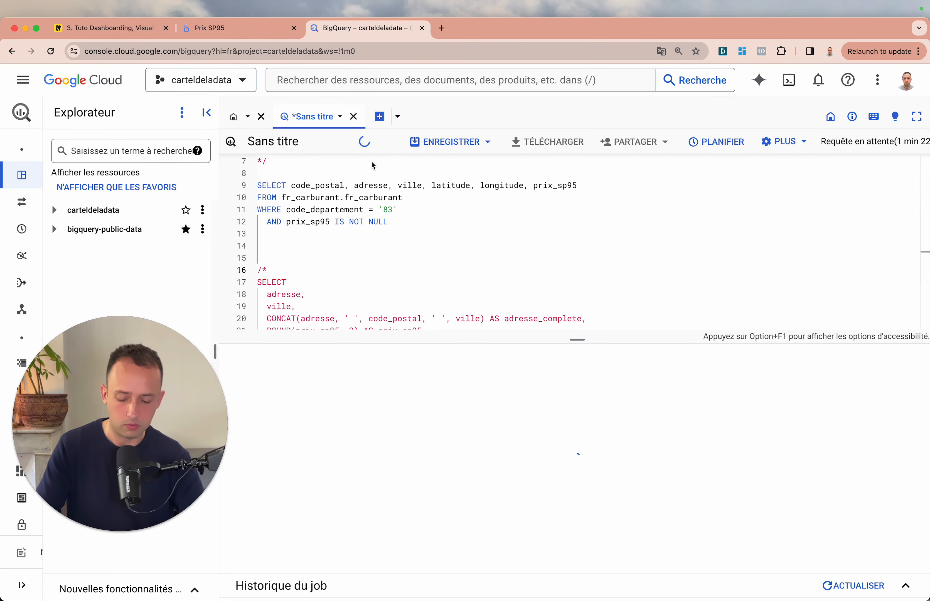
pyautogui.scroll(2, 392, 262)
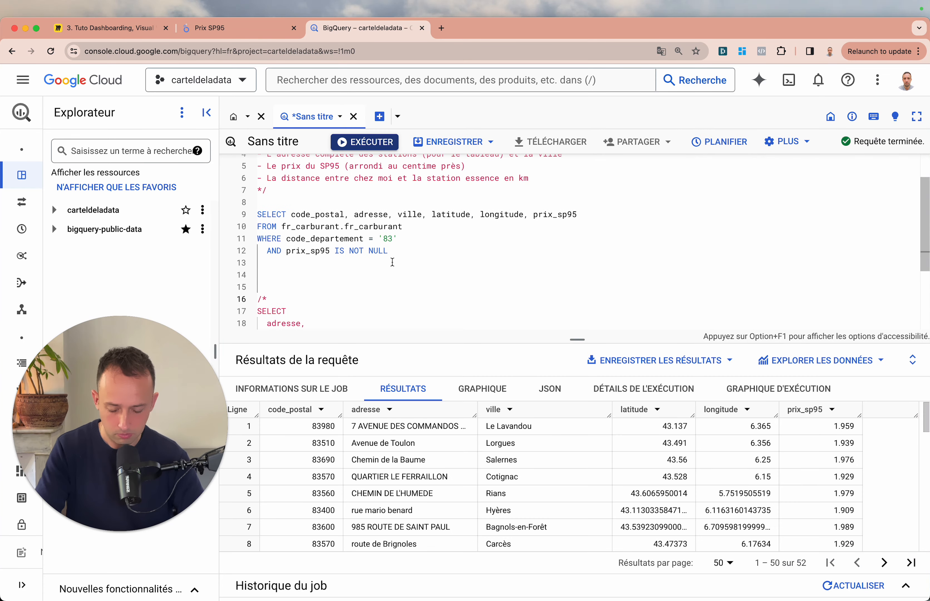
pyautogui.scroll(1, 349, 251)
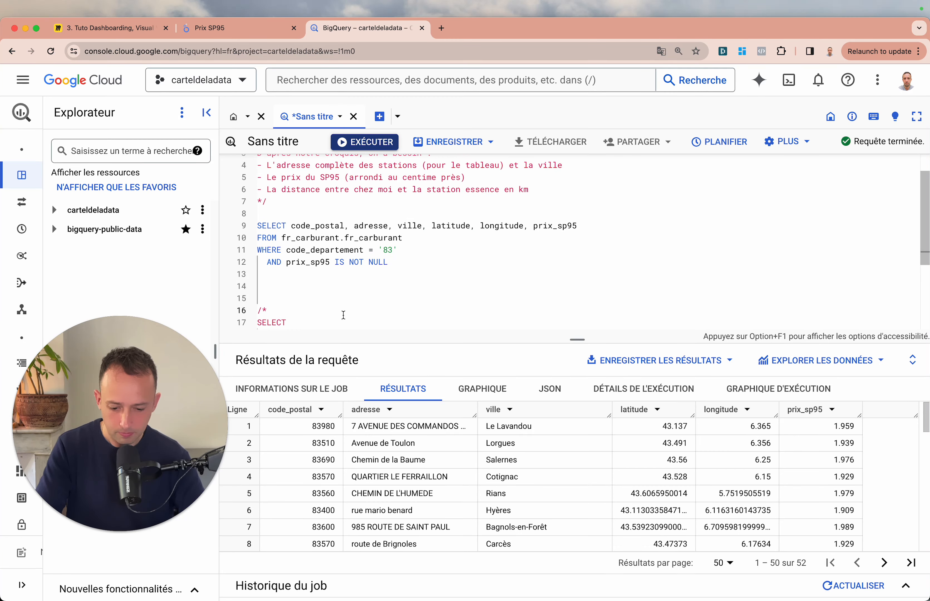
pyautogui.moveTo(353, 443); pyautogui.dragTo(609, 497)
pyautogui.click(493, 303)
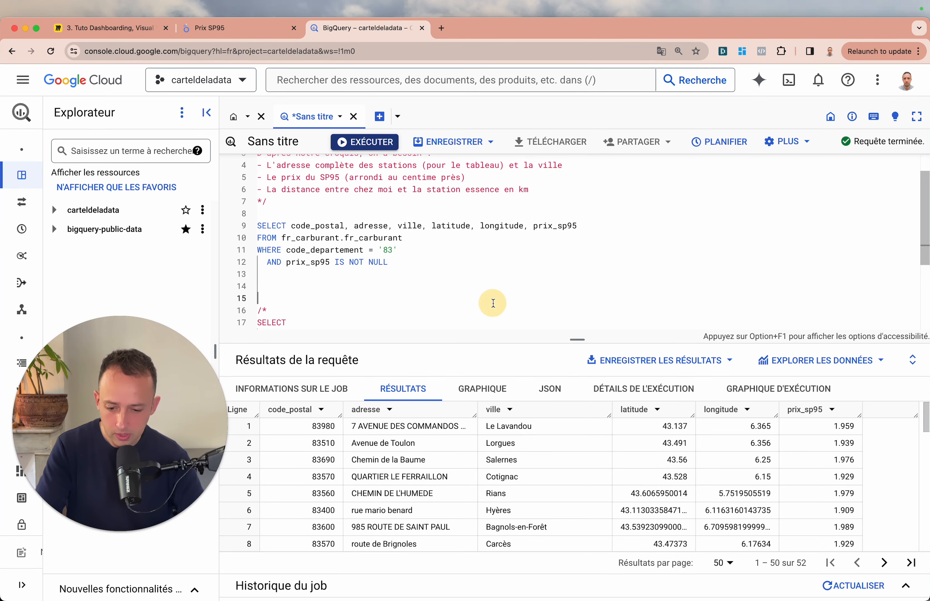
# Step: Put code_postal, adresse, ville, latitude, longitude and prix_sp95 each on their own indented line below SELECT
pyautogui.scroll(1, 493, 303)
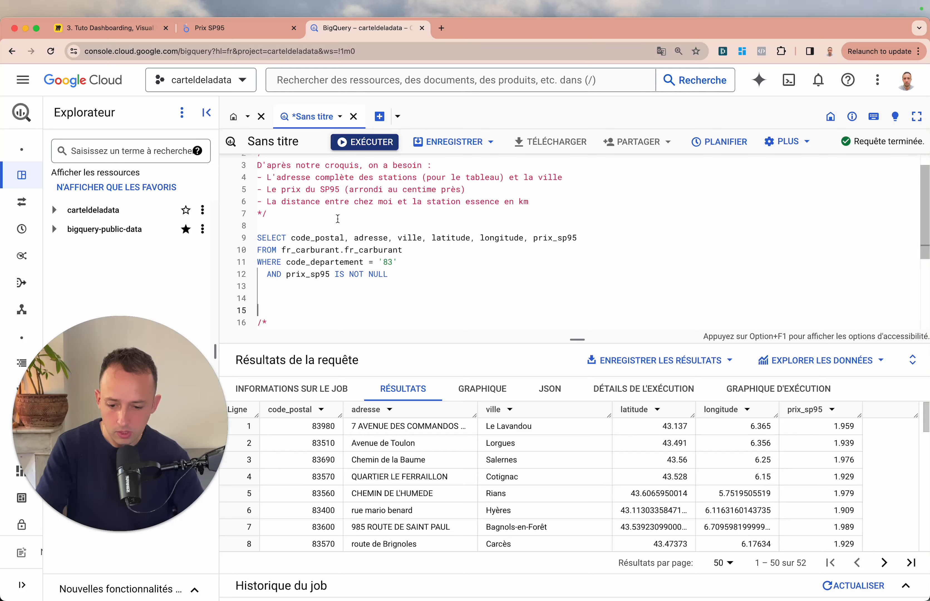
pyautogui.doubleClick(367, 240)
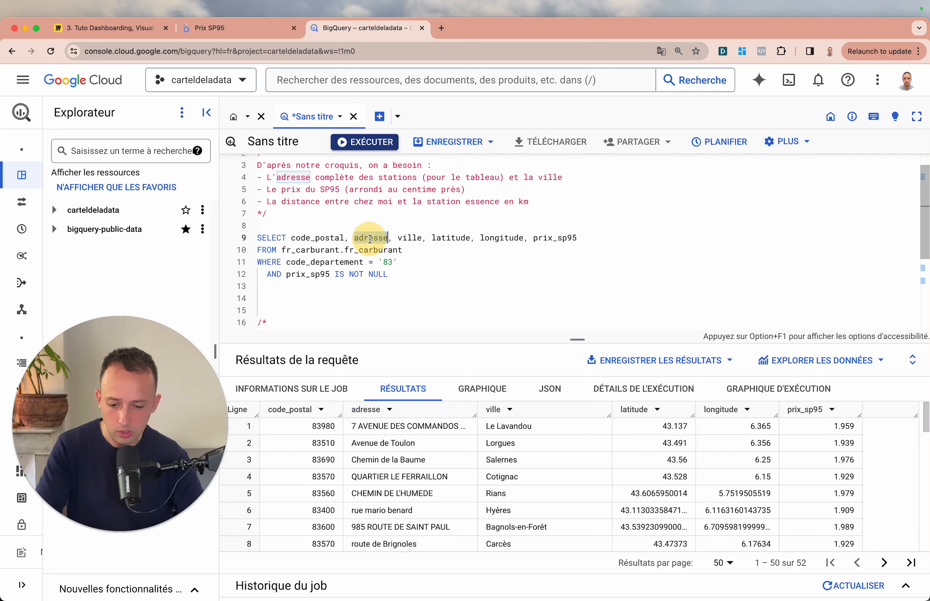
pyautogui.press('Left')
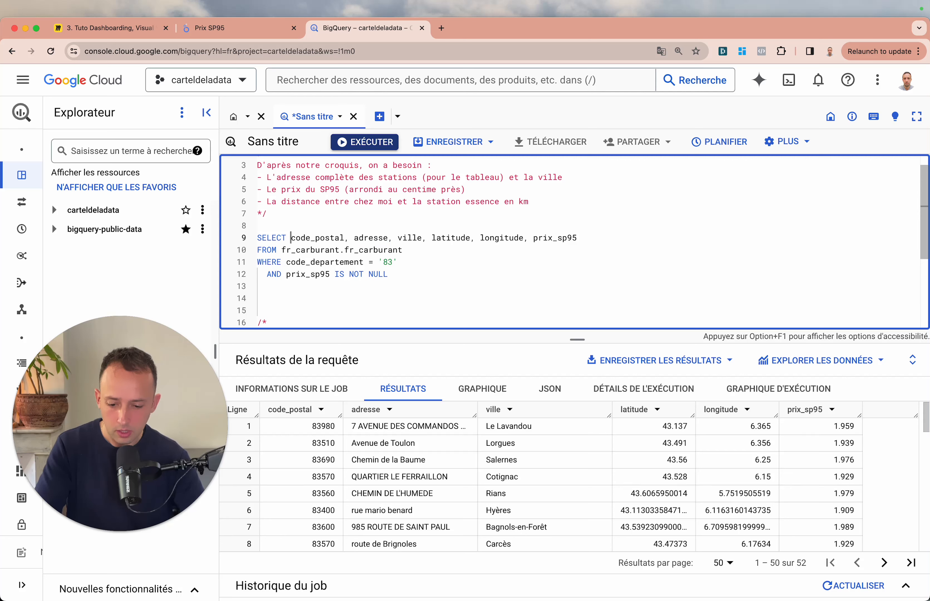
pyautogui.press('Return')
pyautogui.press('Tab')
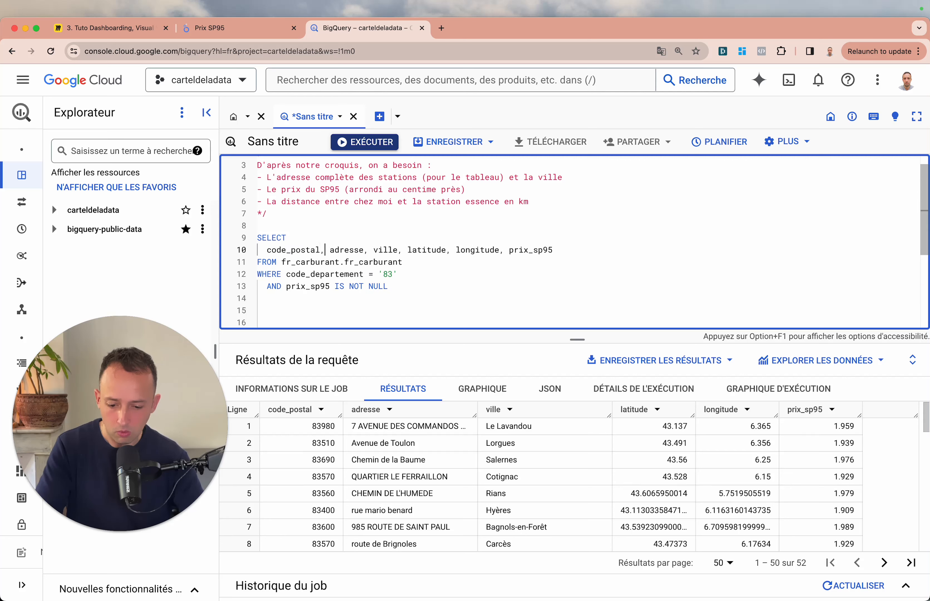
pyautogui.press('Return')
pyautogui.hotkey('alt', 'Right')
pyautogui.press('Right')
pyautogui.press('Right')
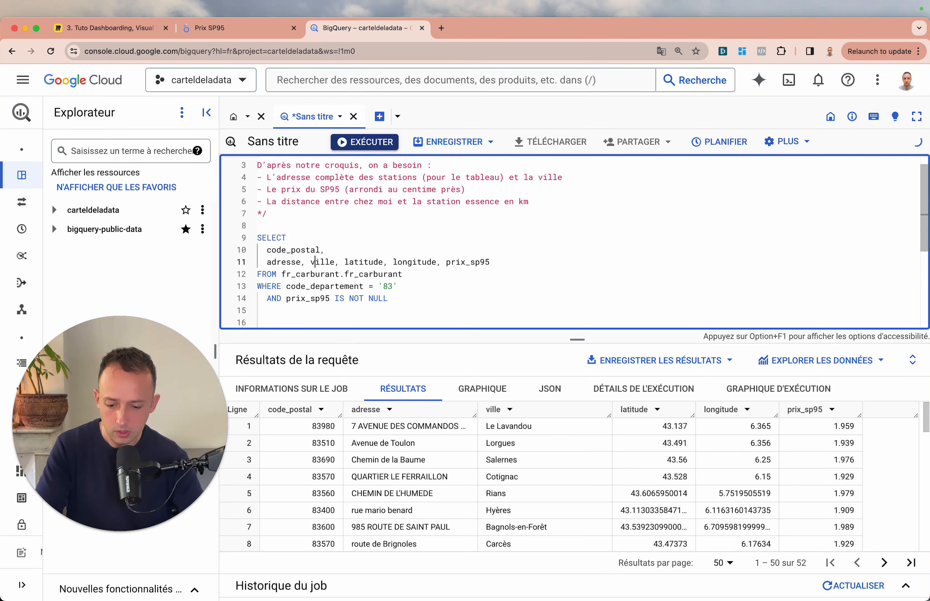
pyautogui.press('Return')
pyautogui.press('Right')
pyautogui.press('Return')
pyautogui.press('Right')
pyautogui.press('Right')
pyautogui.press('Right')
pyautogui.press('Right')
pyautogui.press('Right')
pyautogui.press('Right')
pyautogui.press('Right')
pyautogui.press('Right')
pyautogui.press('Right')
pyautogui.press('Right')
pyautogui.press('Return')
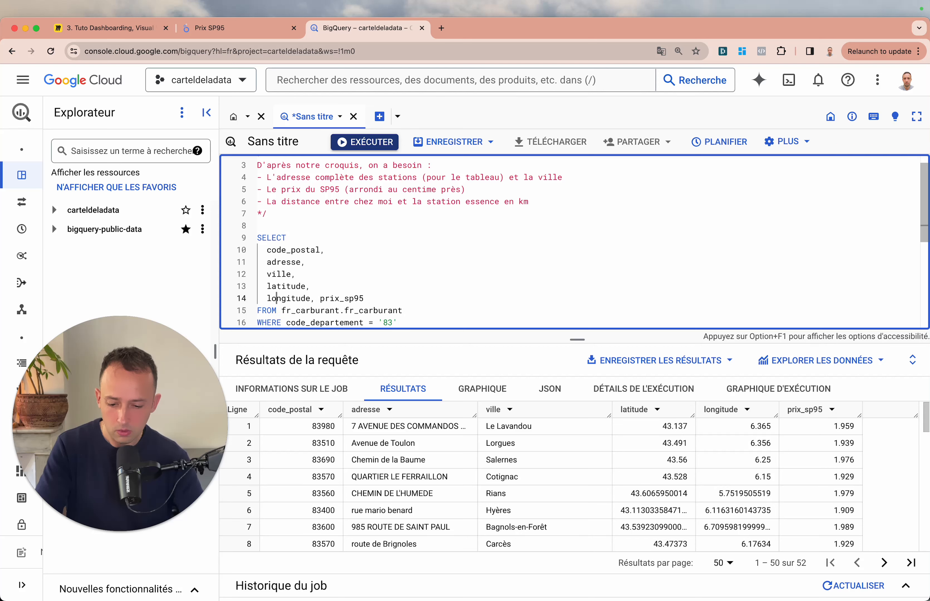
pyautogui.press('Right')
pyautogui.press('Return')
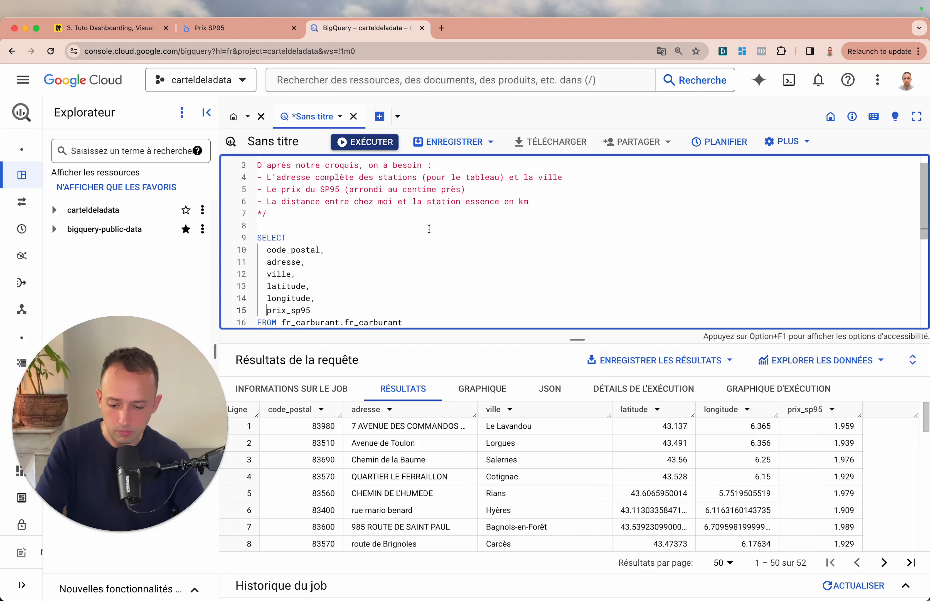
# Step: Start a CONCAT function around adresse in the SELECT list, followed by a single-space string ' ' as separator
pyautogui.scroll(-2, 391, 242)
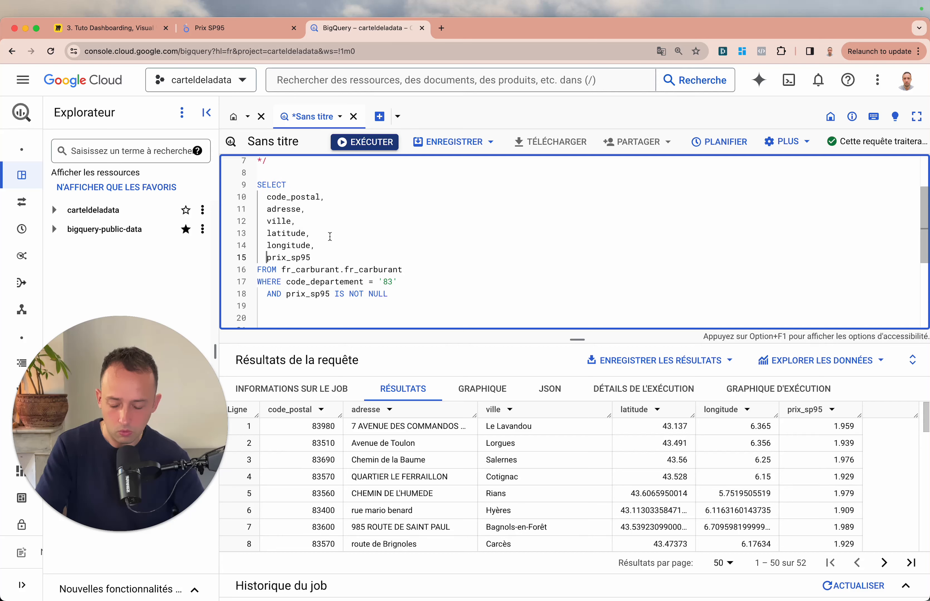
pyautogui.scroll(2, 330, 237)
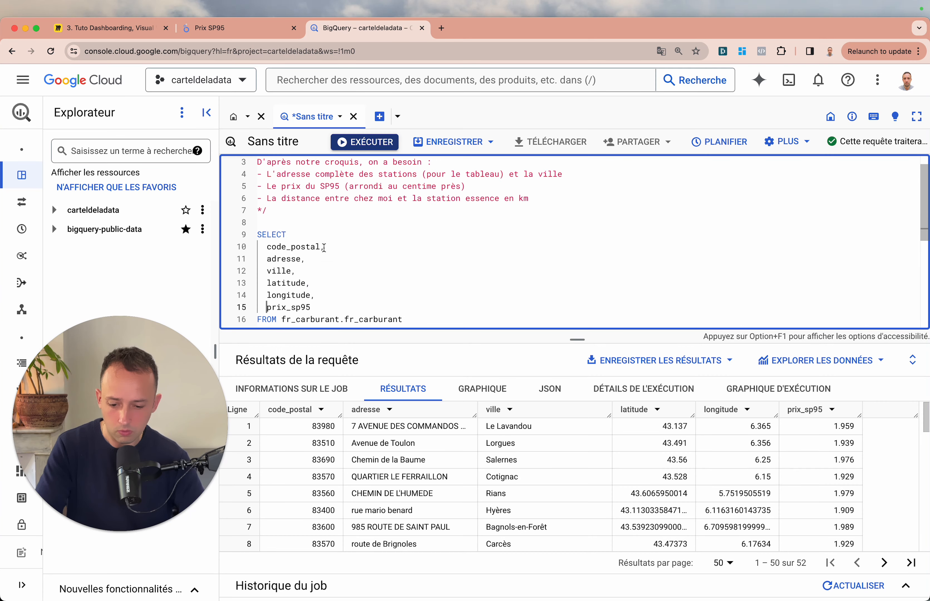
pyautogui.doubleClick(288, 269)
pyautogui.doubleClick(284, 258)
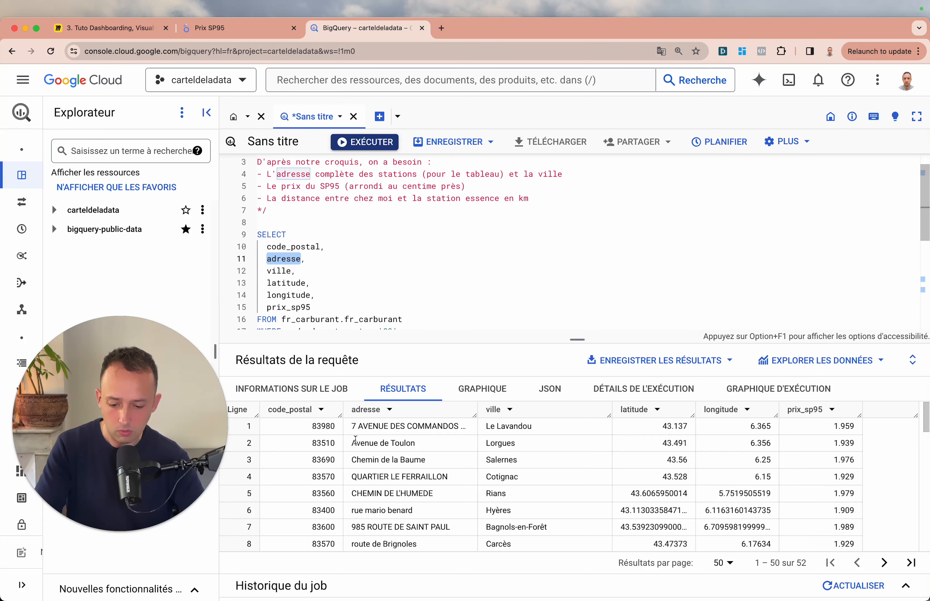
pyautogui.moveTo(353, 426); pyautogui.dragTo(474, 427)
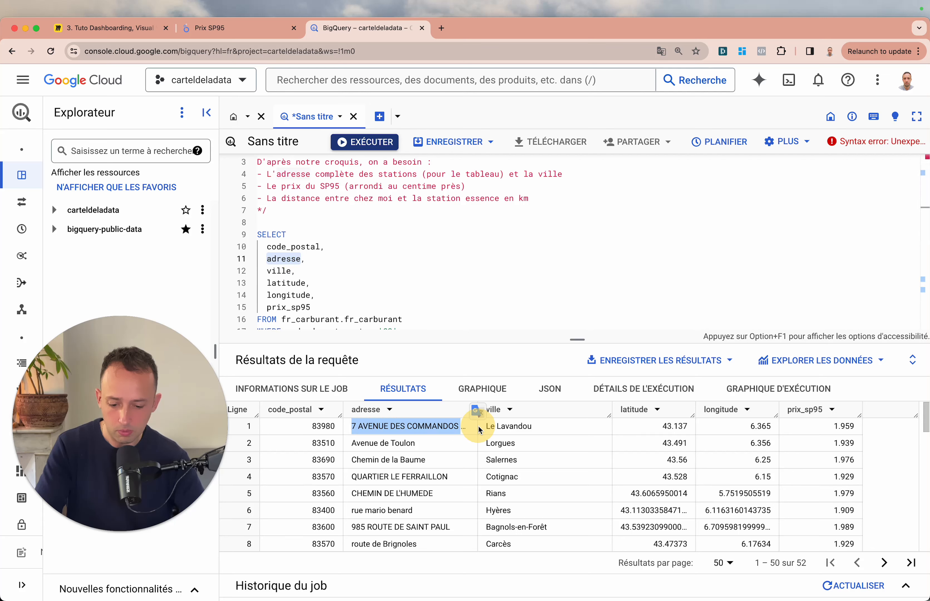
pyautogui.click(269, 260)
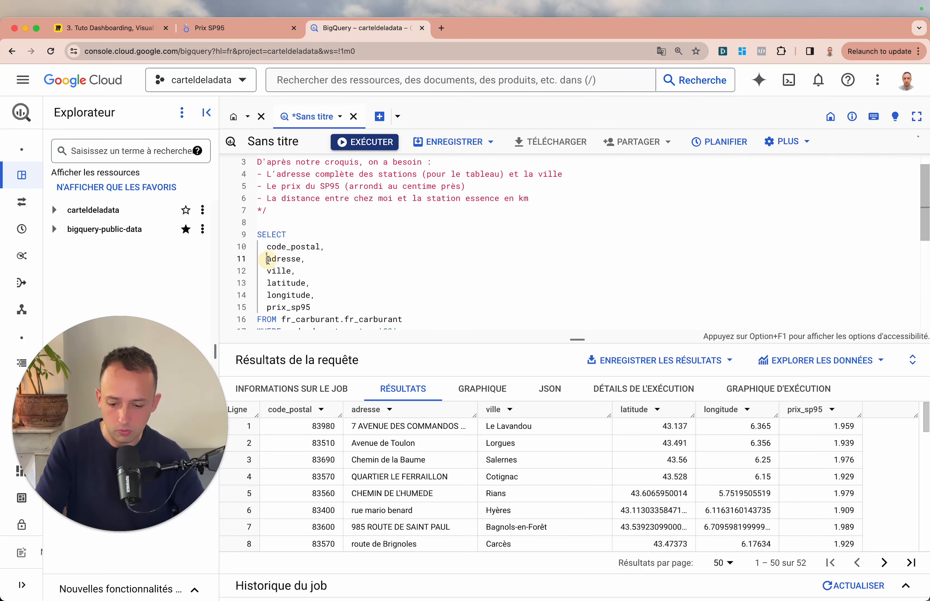
pyautogui.write('CONCAT')
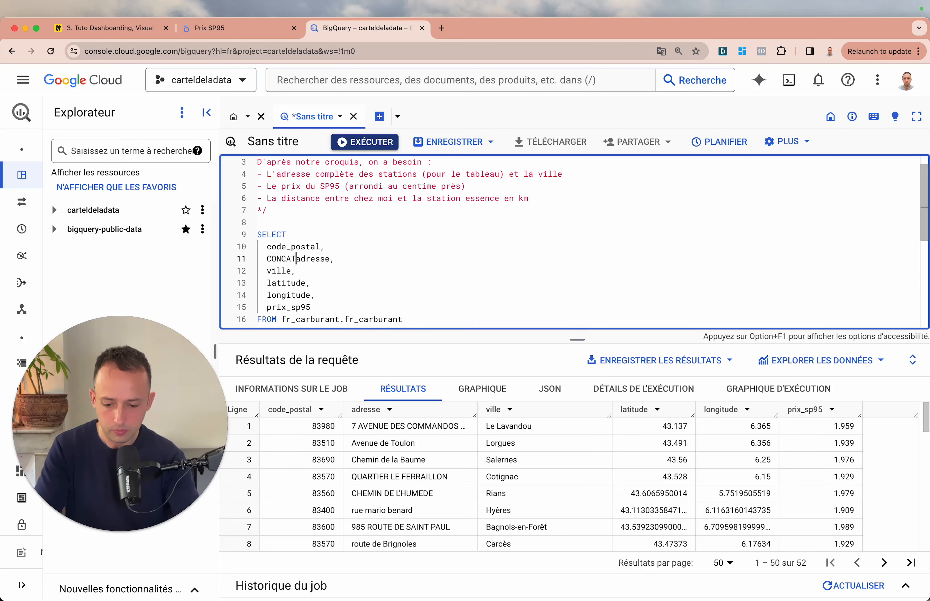
pyautogui.write('(adresse')
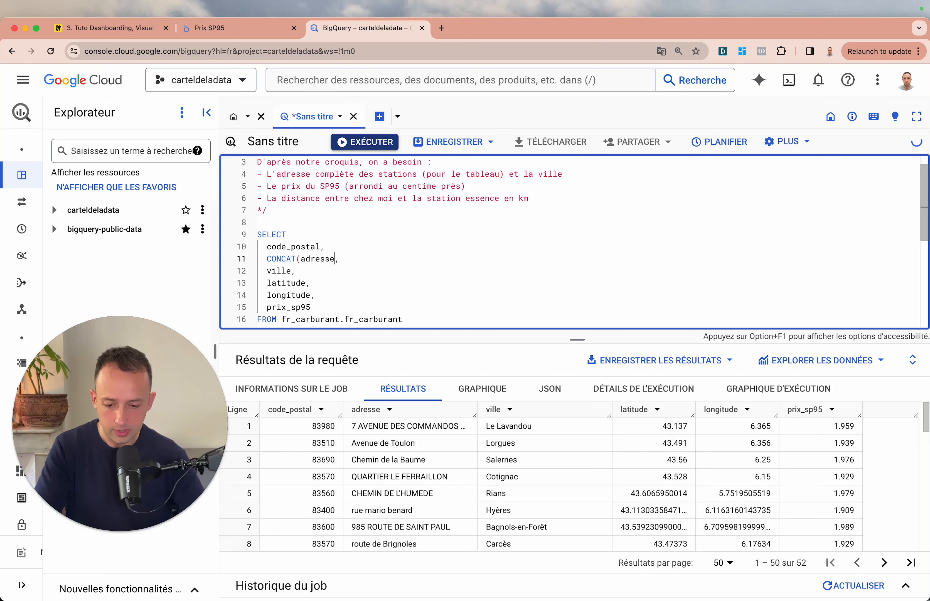
pyautogui.write(', ,')
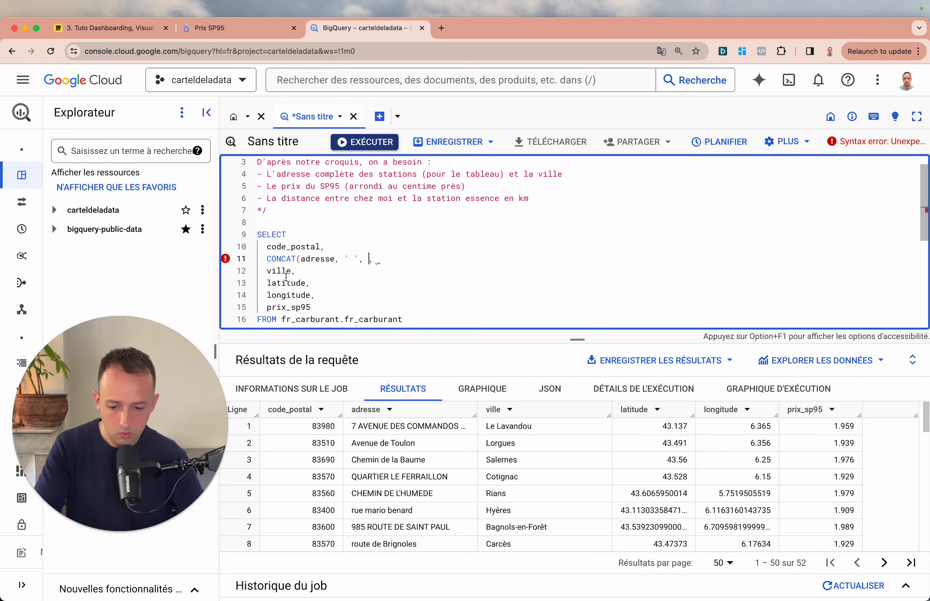
# Step: Add code_postal to the CONCAT function after the space separator, copying the name from the SELECT list
pyautogui.doubleClick(291, 247)
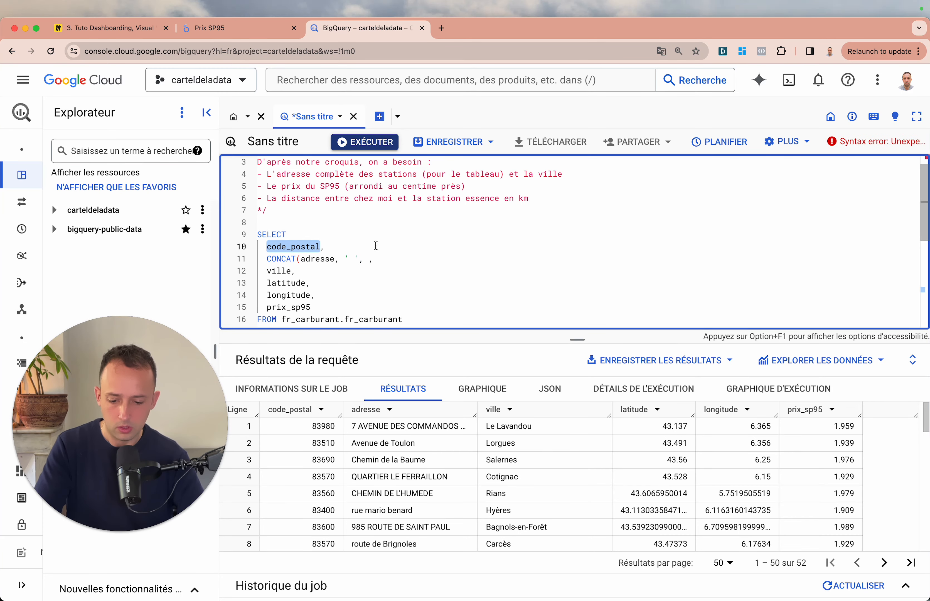
pyautogui.scroll(-4, 375, 246)
pyautogui.scroll(5, 375, 246)
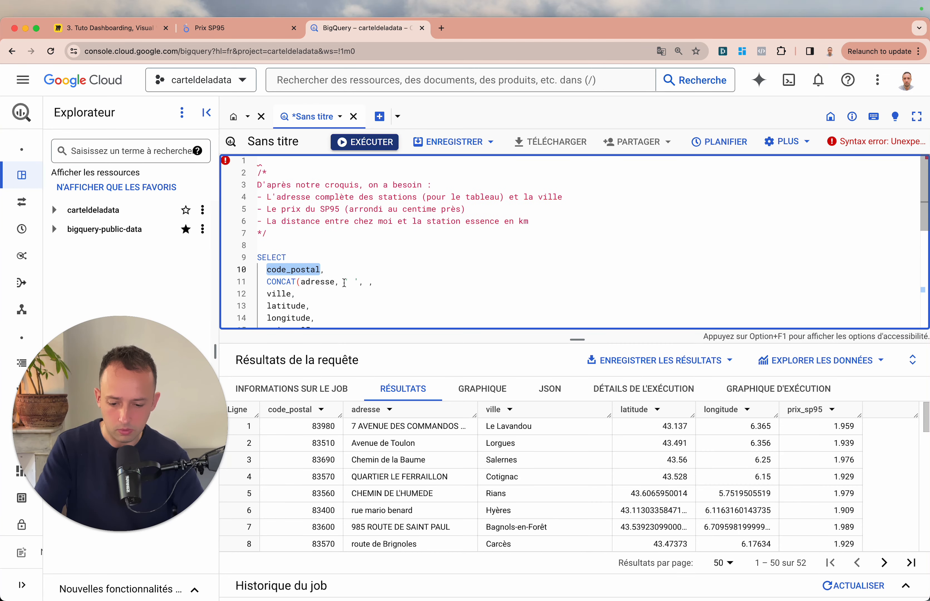
pyautogui.click(364, 283)
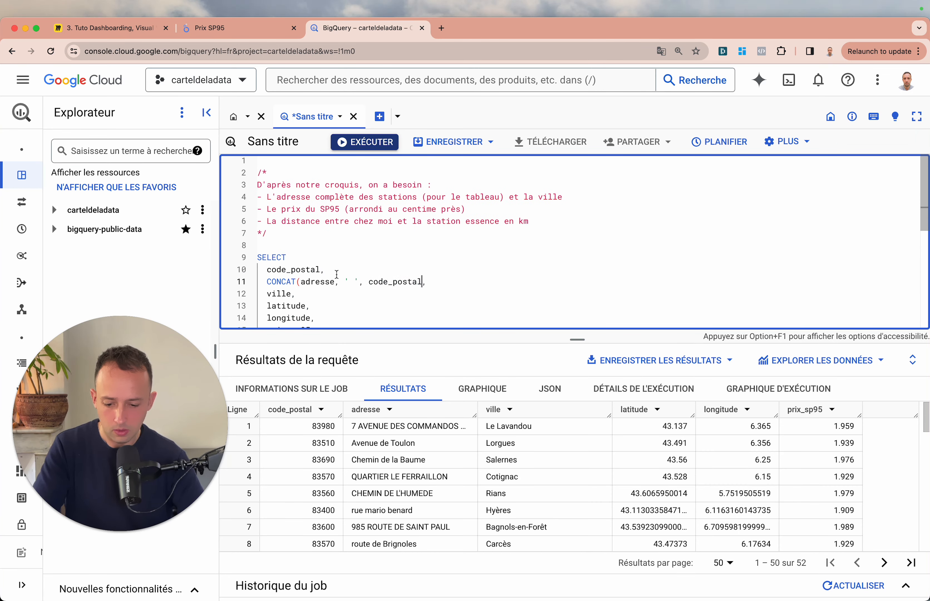
# Step: Complete the CONCAT function with a second ' ' separator and ville, and close its parenthesis
pyautogui.doubleClick(284, 295)
pyautogui.press('super+c')
pyautogui.click(422, 281)
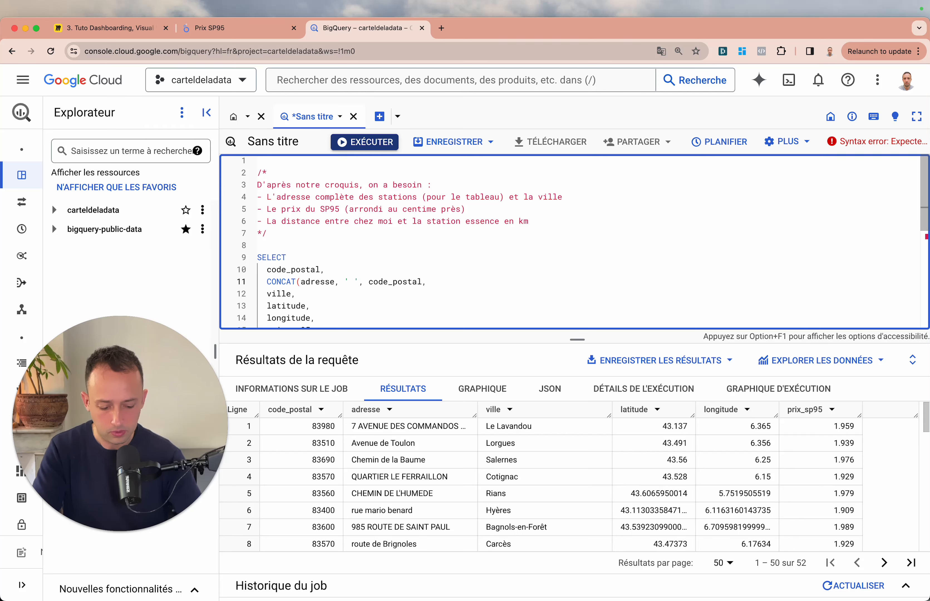
pyautogui.write('"')
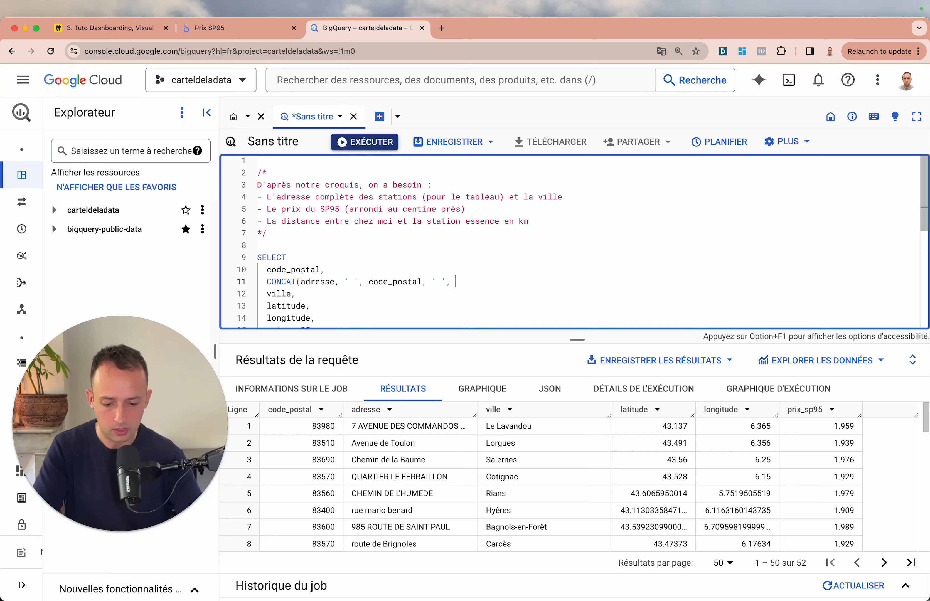
pyautogui.write(')')
# Step: Run the query and compare the CONCAT expression with the combined street, postal code and city in the results
pyautogui.scroll(-2, 507, 284)
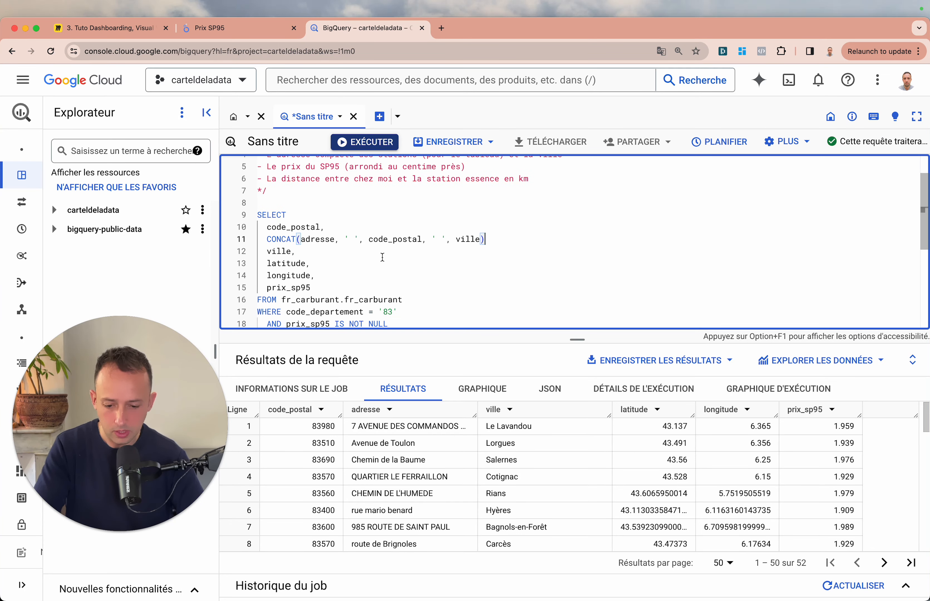
pyautogui.click(496, 245)
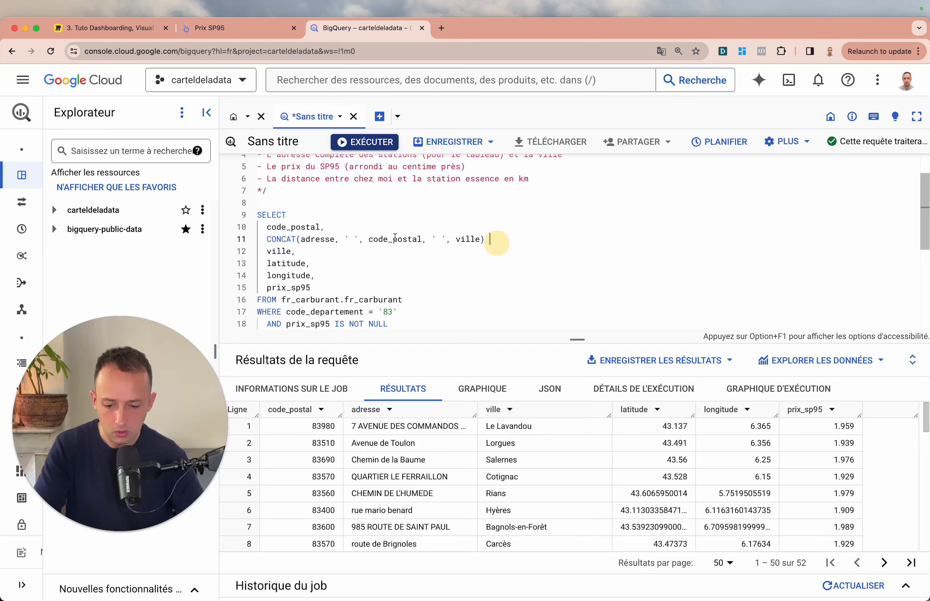
pyautogui.click(364, 143)
pyautogui.click(269, 239)
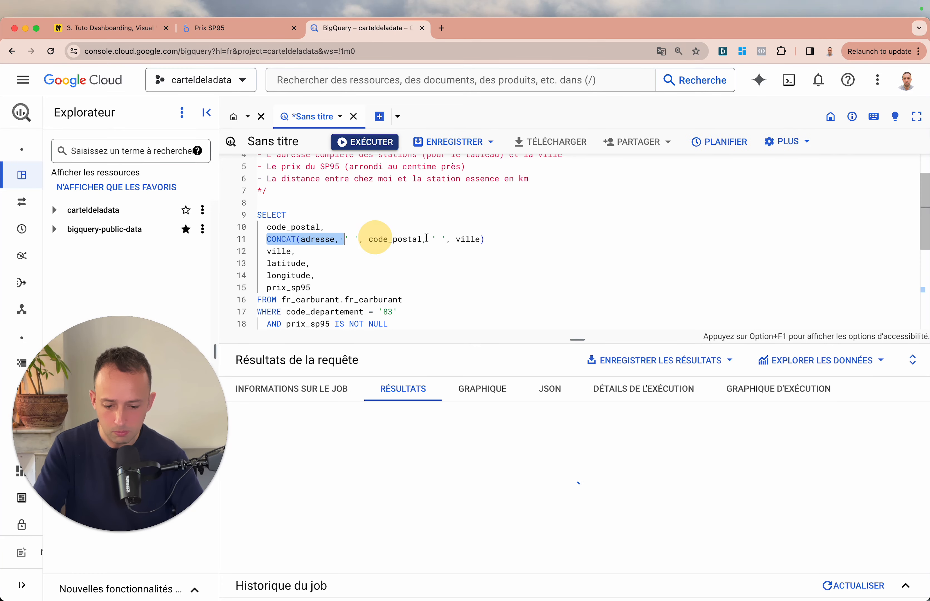
pyautogui.moveTo(269, 238); pyautogui.dragTo(493, 238)
pyautogui.click(493, 238)
pyautogui.moveTo(477, 415); pyautogui.dragTo(494, 443)
pyautogui.click(347, 432)
pyautogui.click(433, 445)
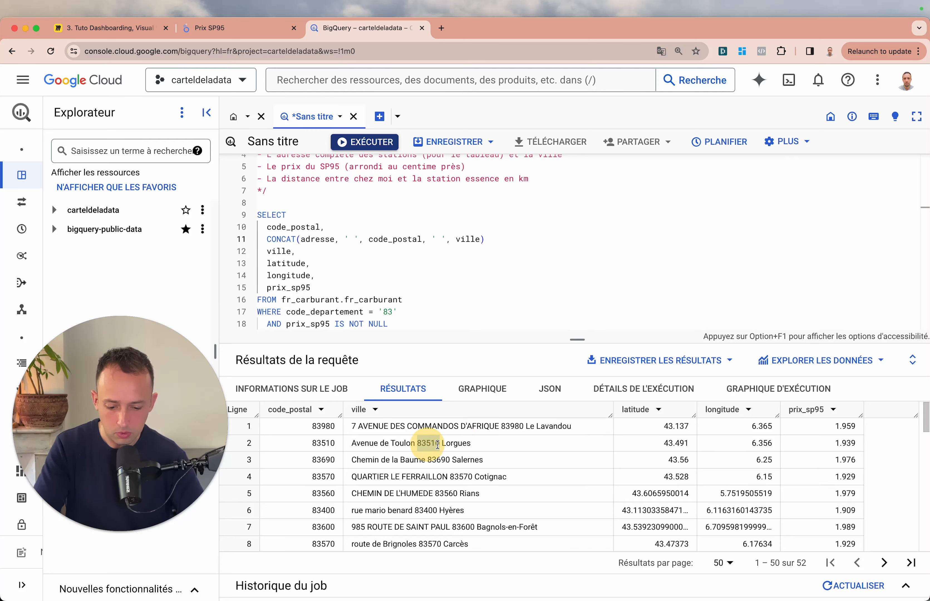
# Step: Delete the separate code_postal line from the SELECT list so that CONCAT comes first
pyautogui.click(392, 285)
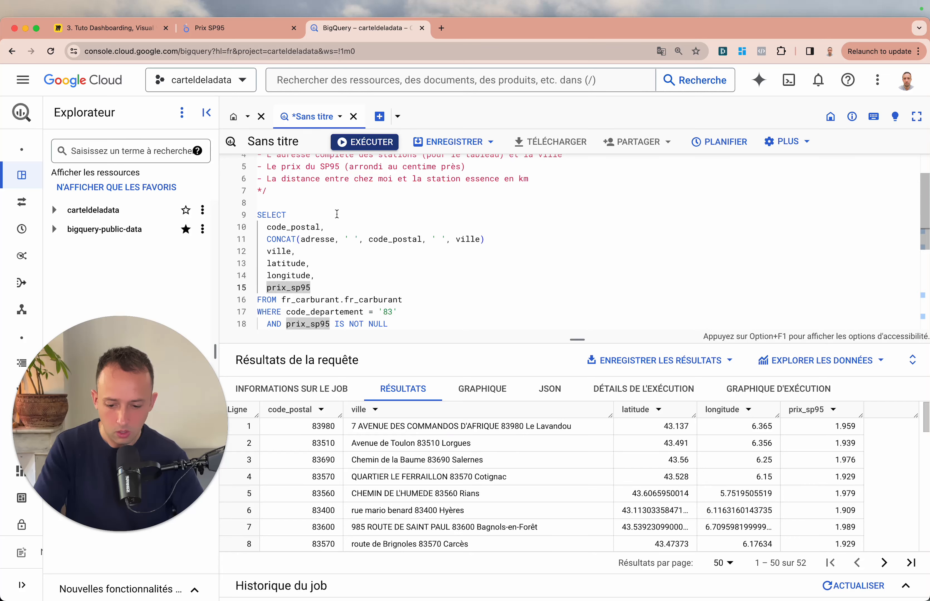
pyautogui.moveTo(340, 227); pyautogui.dragTo(245, 226)
pyautogui.press('BackSpace')
pyautogui.press('BackSpace')
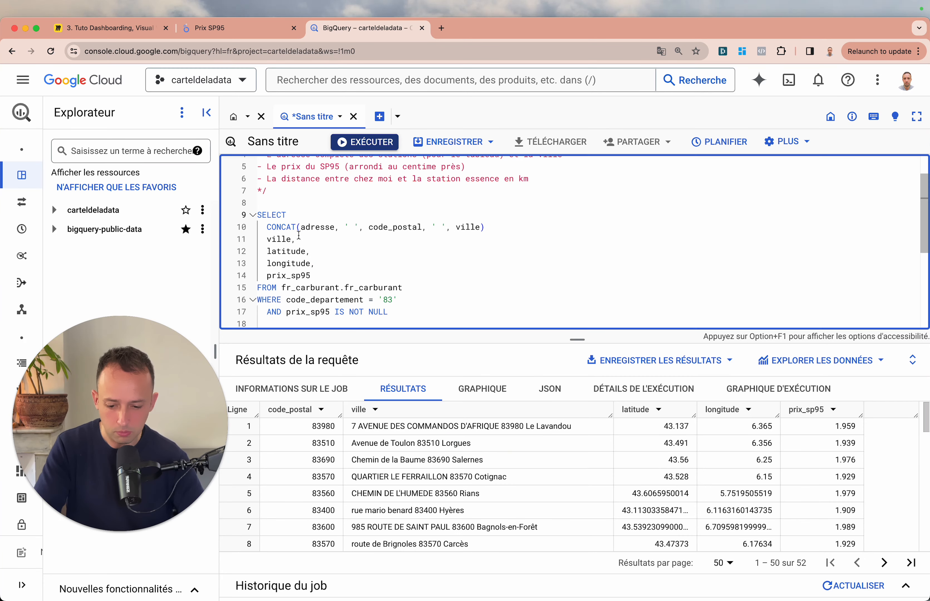
pyautogui.click(227, 239)
pyautogui.press('BackSpace')
pyautogui.press('BackSpace')
pyautogui.click(360, 255)
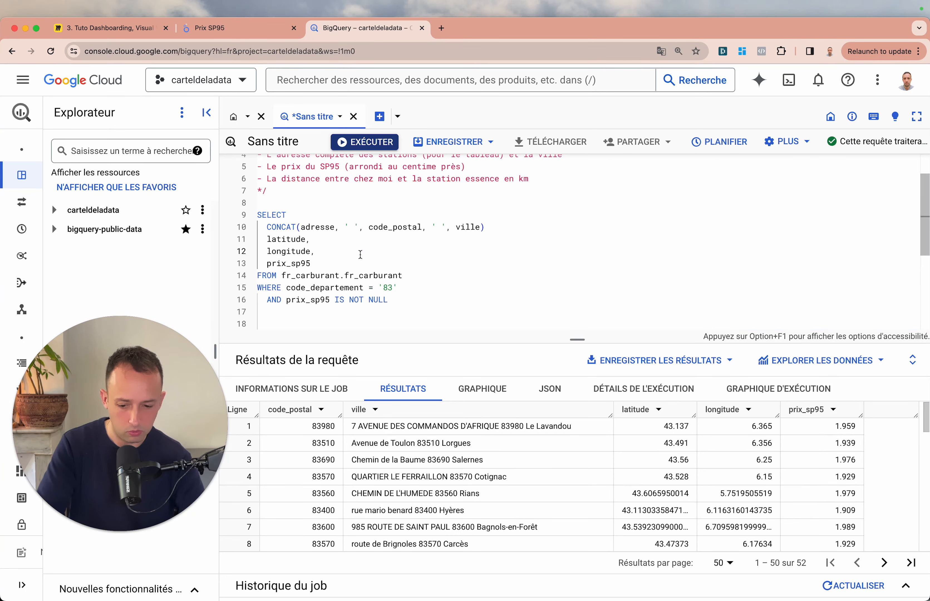
pyautogui.press('super+z')
pyautogui.press('super+z')
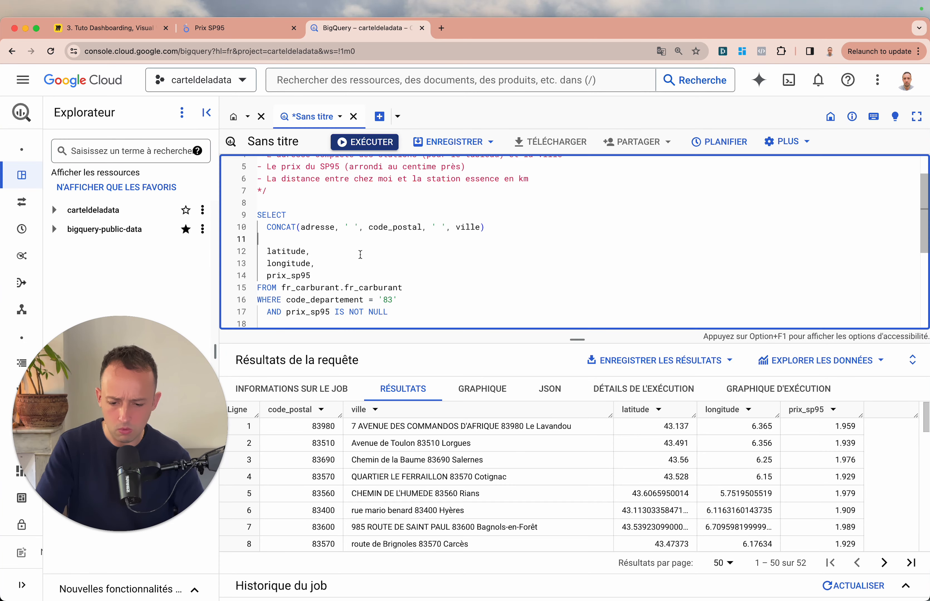
# Step: Run the query and widen the ville column to read the combined addresses in full
pyautogui.click(360, 254)
pyautogui.scroll(-1, 361, 255)
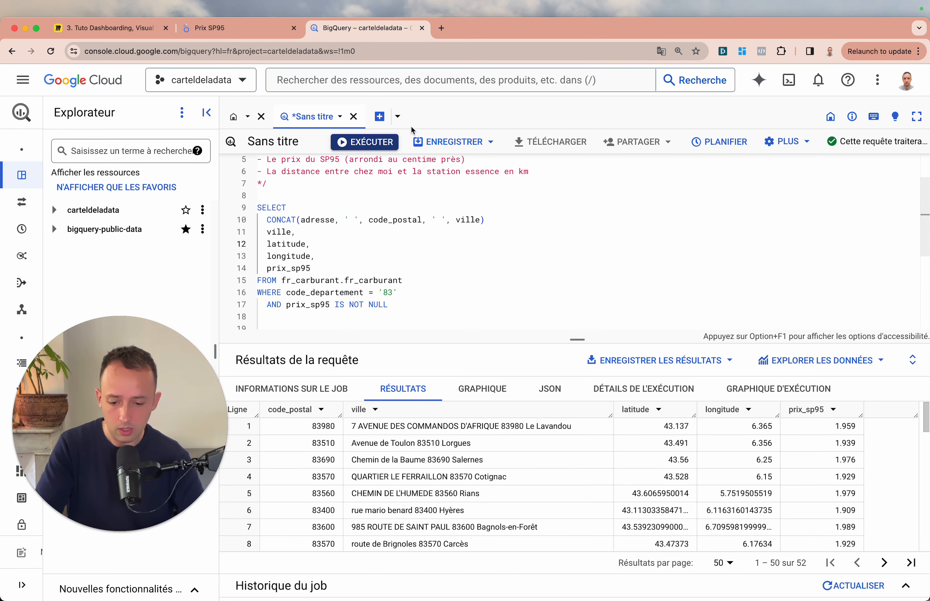
pyautogui.click(364, 142)
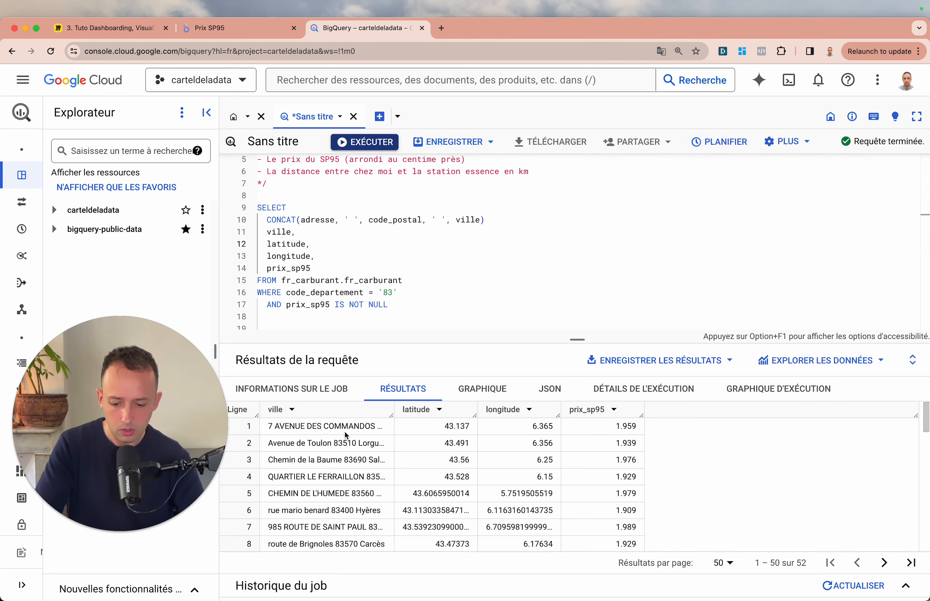
pyautogui.moveTo(392, 416); pyautogui.dragTo(513, 415)
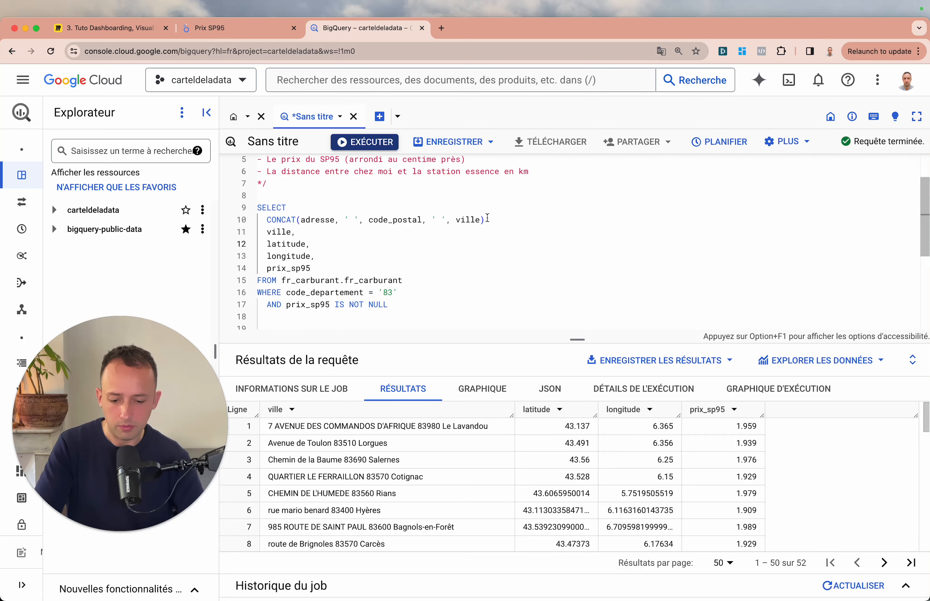
# Step: Add a comma after the CONCAT expression to separate it from ville, and rerun the query
pyautogui.click(547, 219)
pyautogui.write(',')
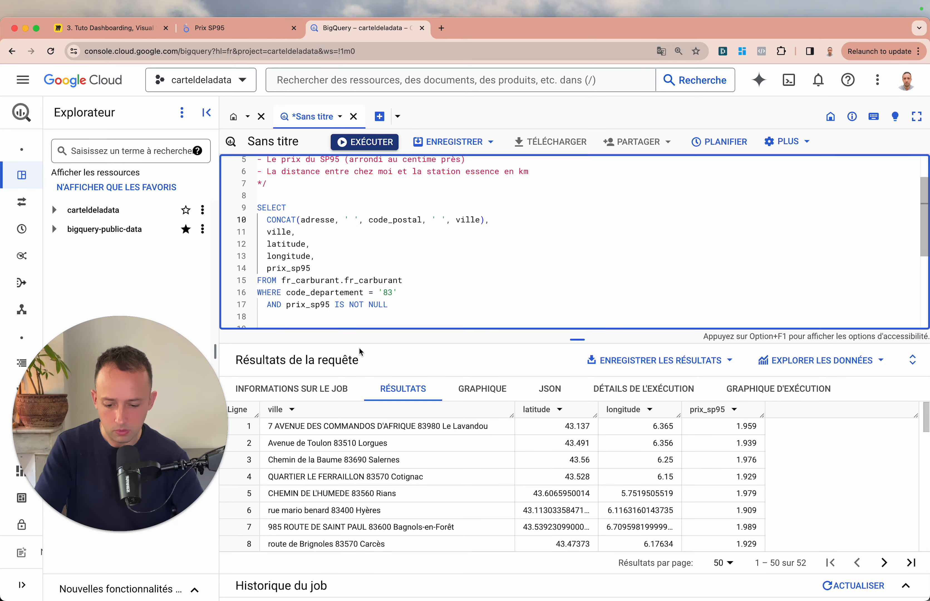
pyautogui.click(364, 142)
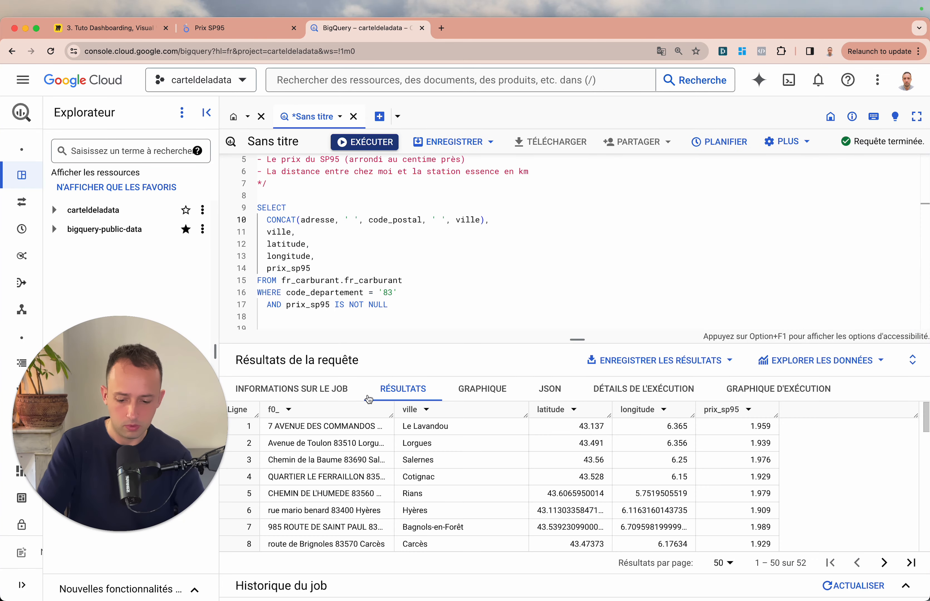
# Step: Widen the combined address column and compare its values and header with the CONCAT expression
pyautogui.moveTo(386, 414); pyautogui.dragTo(493, 414)
pyautogui.click(316, 247)
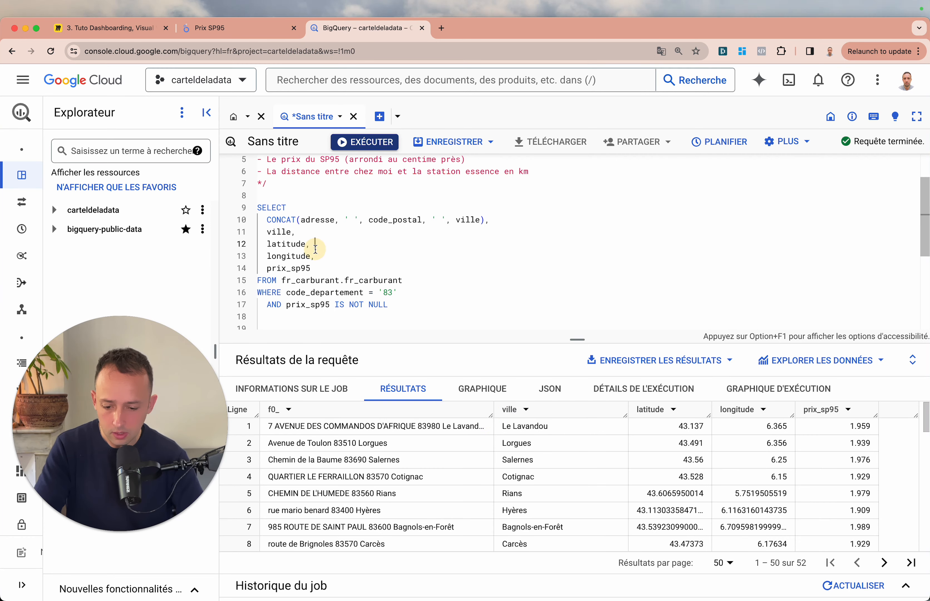
pyautogui.moveTo(267, 220); pyautogui.dragTo(495, 220)
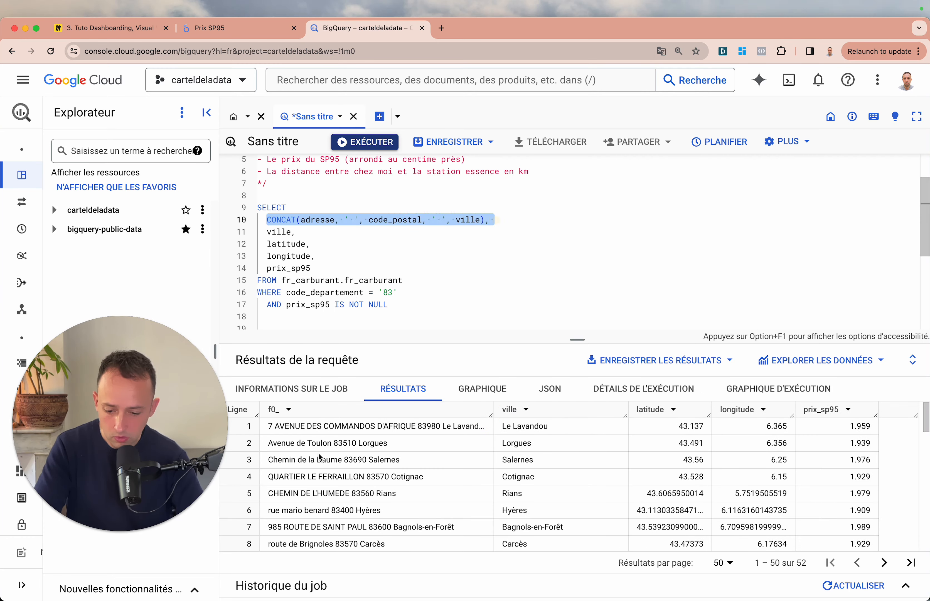
pyautogui.doubleClick(332, 426)
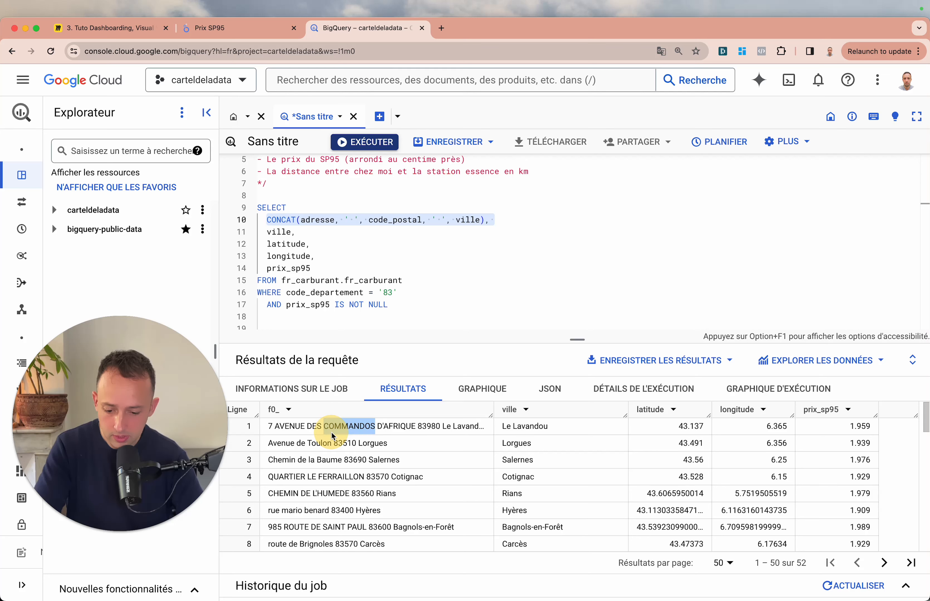
pyautogui.click(267, 410)
# Step: Add the alias AS adrese complete to the CONCAT expression, before its trailing comma
pyautogui.click(445, 303)
pyautogui.click(486, 219)
pyautogui.write('A')
pyautogui.write('S ')
pyautogui.write('adrese complete')
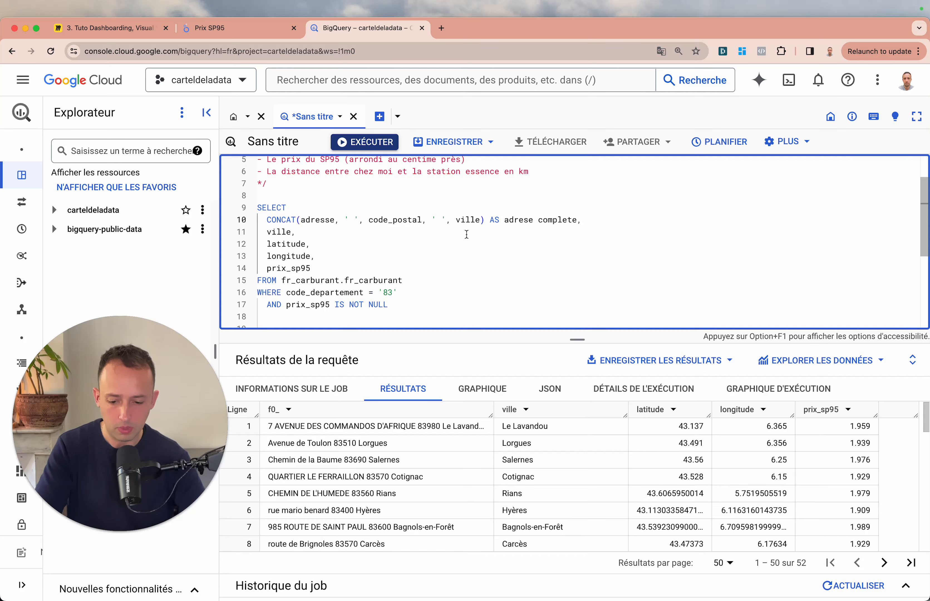
# Step: Replace the space in the CONCAT alias with an underscore so it reads adrese_complete
pyautogui.click(452, 240)
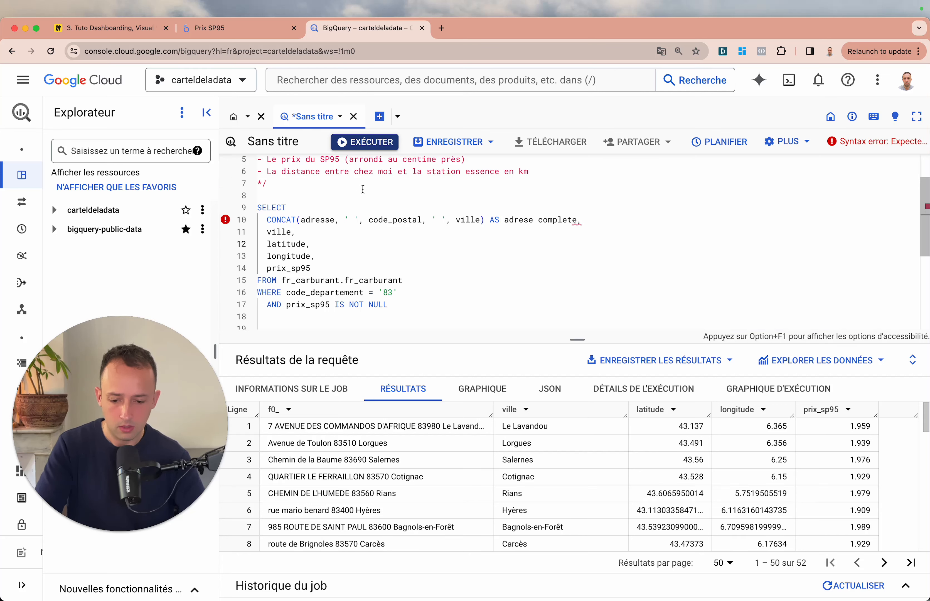
pyautogui.doubleClick(541, 218)
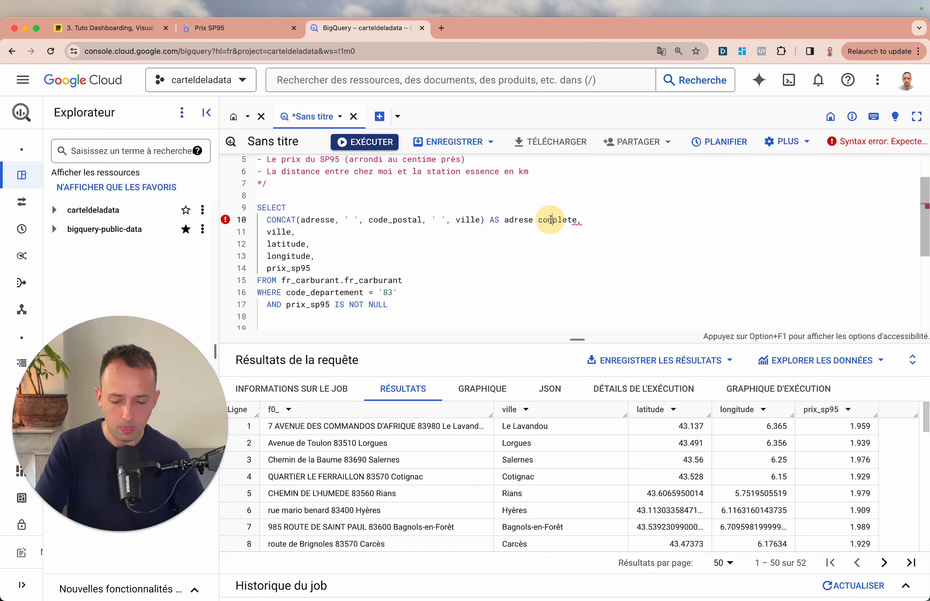
pyautogui.press('BackSpace')
pyautogui.write('_')
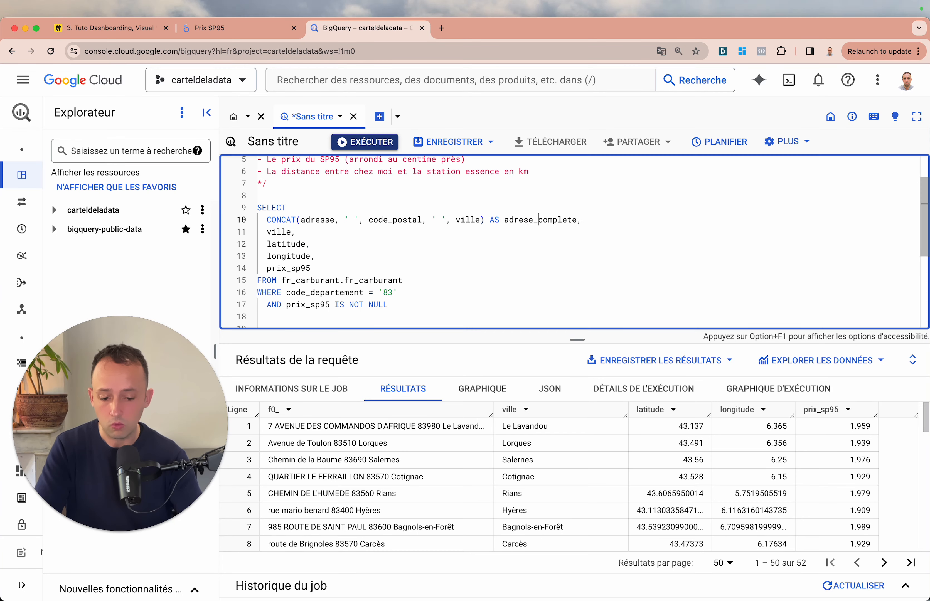
pyautogui.doubleClick(530, 221)
pyautogui.click(532, 245)
pyautogui.moveTo(505, 220); pyautogui.dragTo(575, 222)
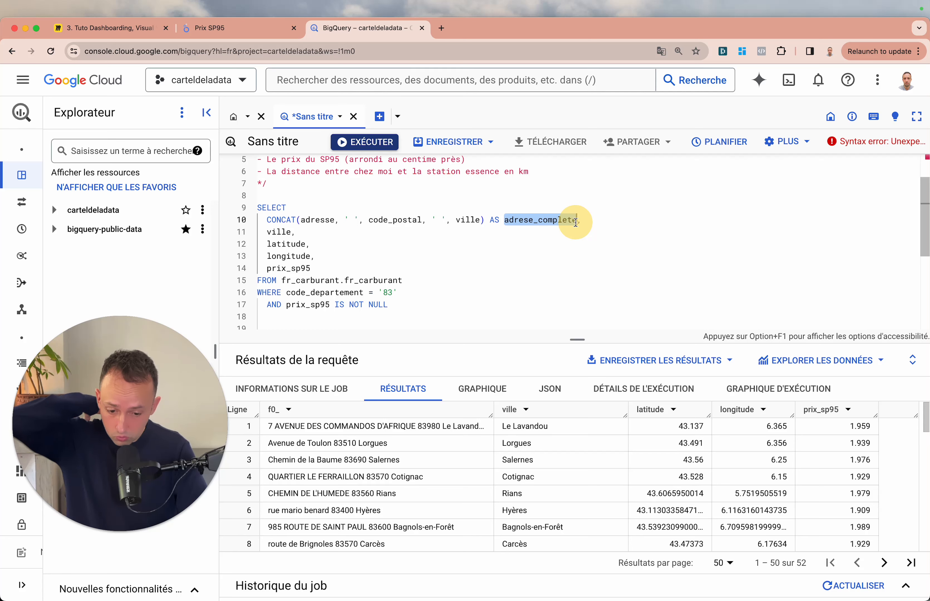
pyautogui.click(555, 235)
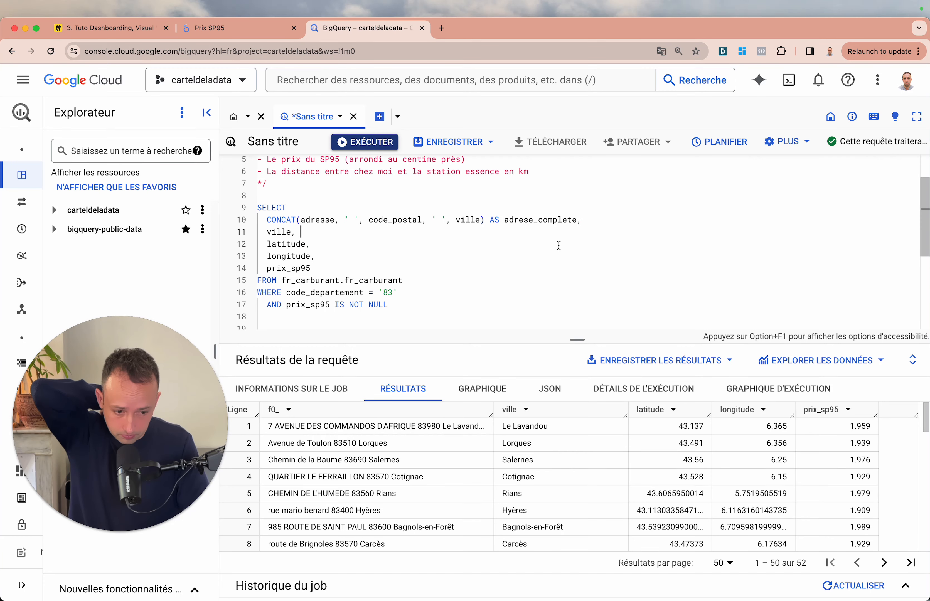
# Step: Run the query and check the header of the combined address column
pyautogui.click(393, 146)
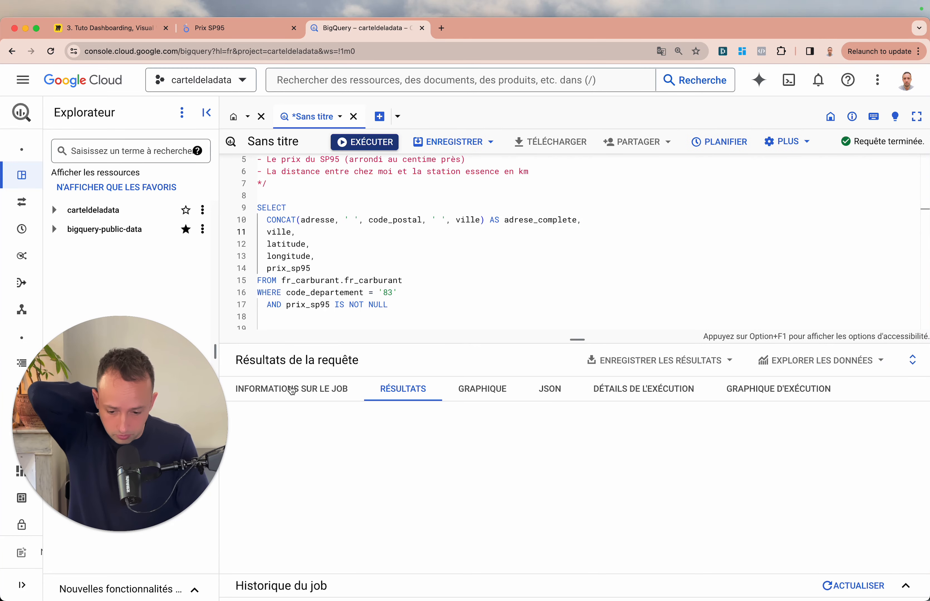
pyautogui.doubleClick(290, 409)
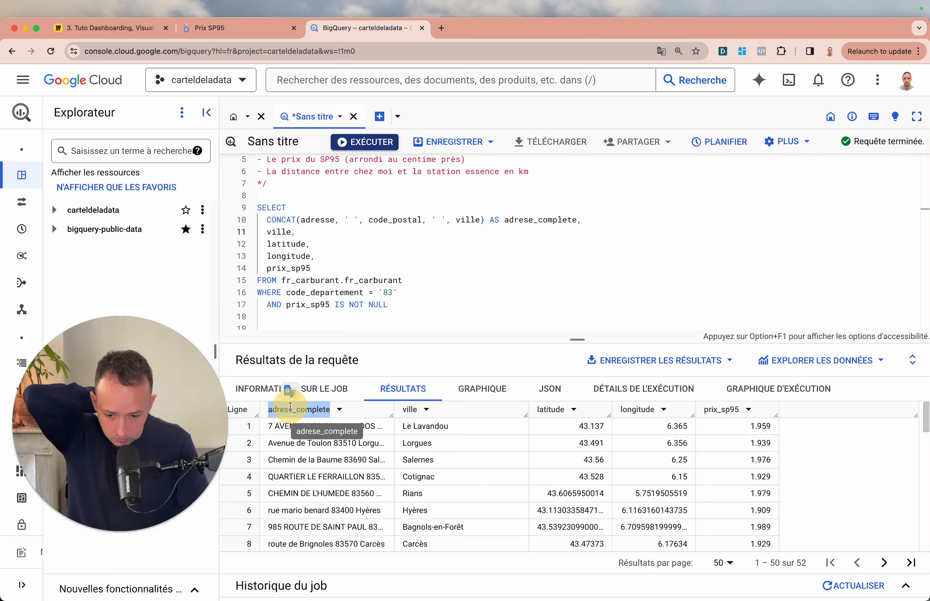
pyautogui.click(372, 244)
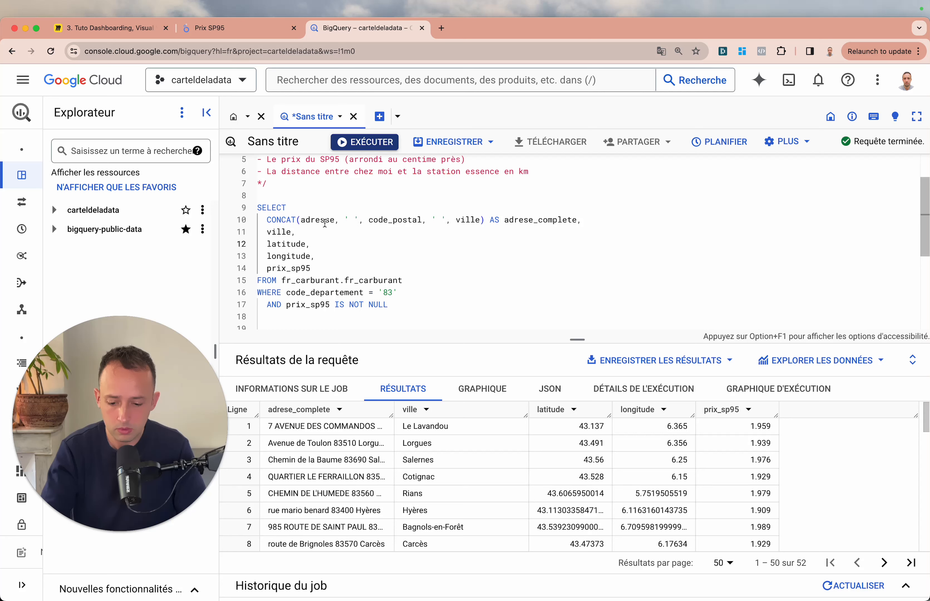
# Step: Correct the spelling of the CONCAT alias to adresse_complete
pyautogui.click(329, 232)
pyautogui.doubleClick(530, 227)
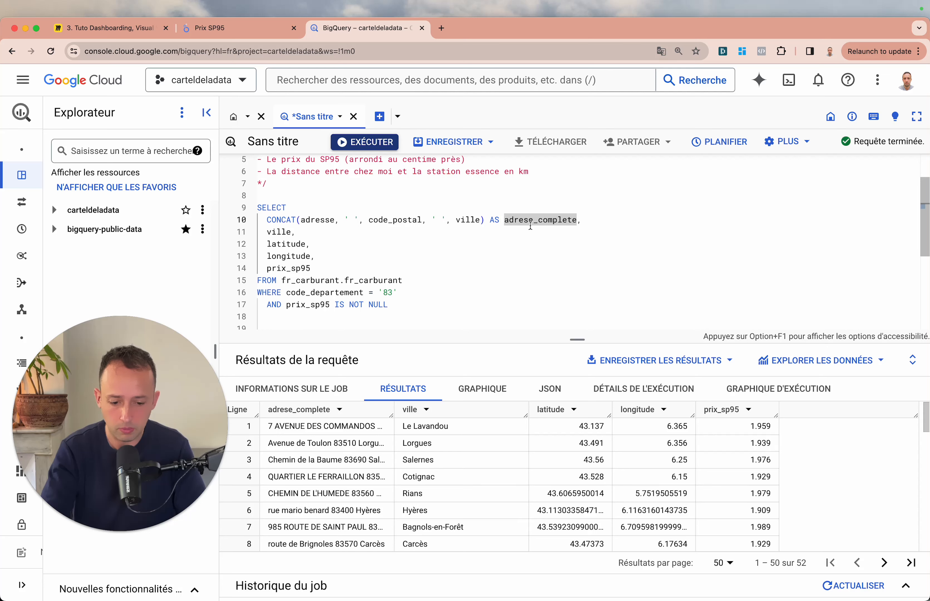
pyautogui.click(514, 220)
pyautogui.write('d')
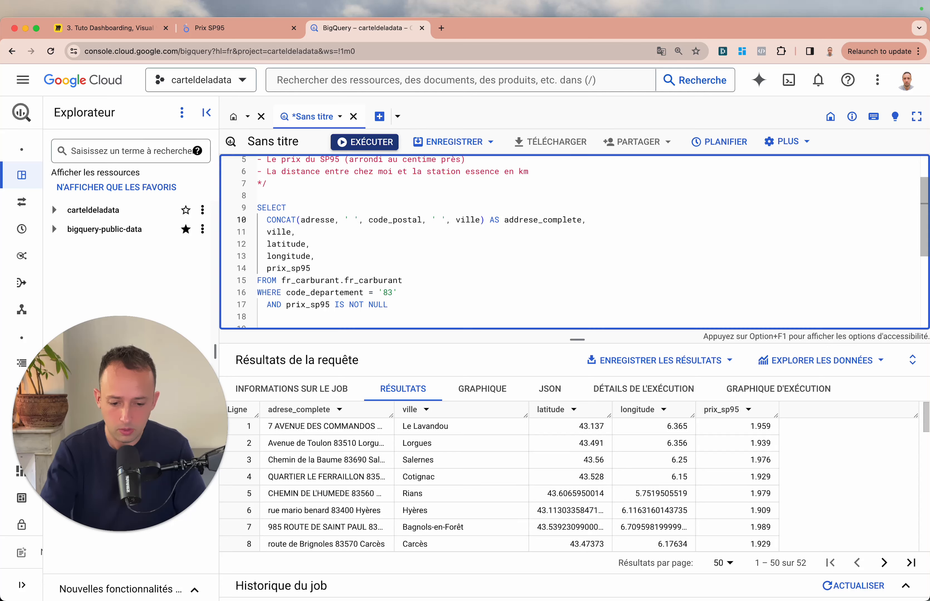
pyautogui.press('BackSpace')
pyautogui.press('Right')
pyautogui.press('Right')
pyautogui.press('Right')
pyautogui.write('s')
pyautogui.click(565, 247)
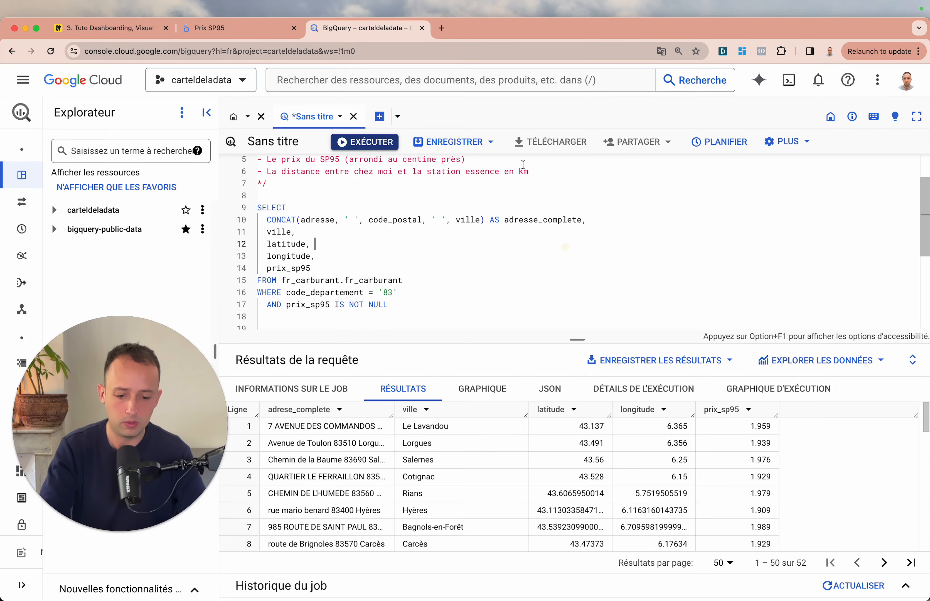
# Step: Search Google for "adress" in a new browser tab to check the spelling, and close that tab
pyautogui.click(440, 28)
pyautogui.write('adres')
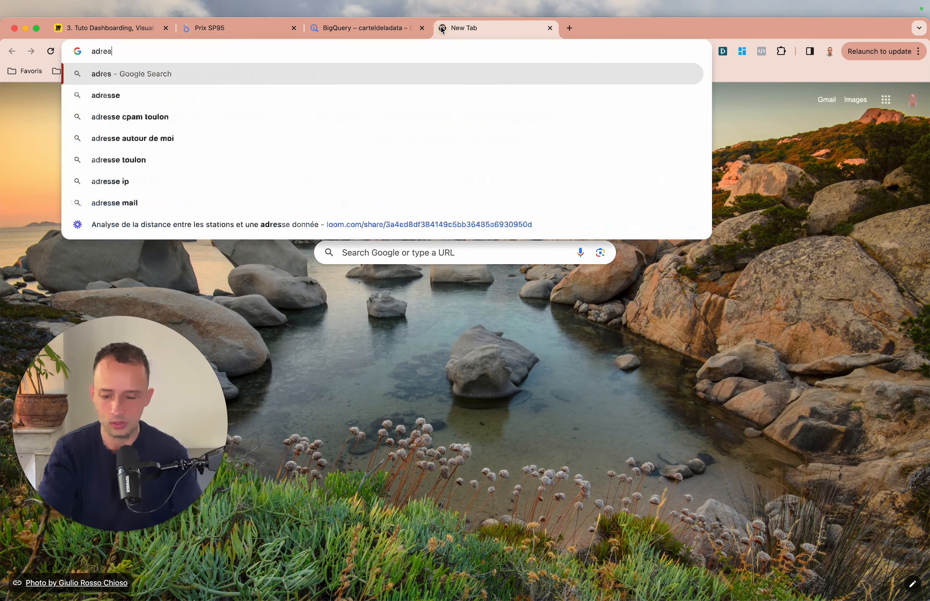
pyautogui.write('s')
pyautogui.press('Return')
pyautogui.scroll(-5, 231, 151)
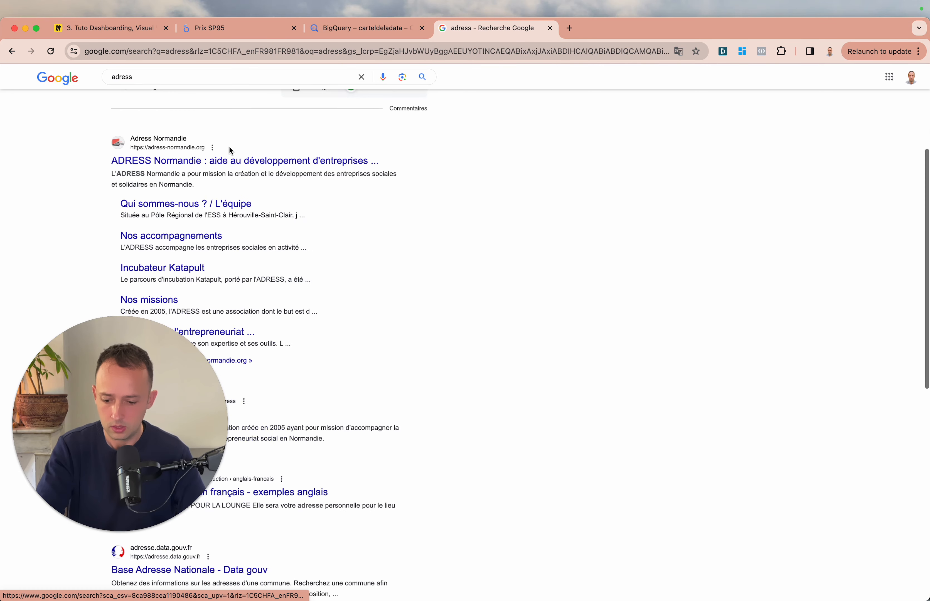
pyautogui.click(550, 28)
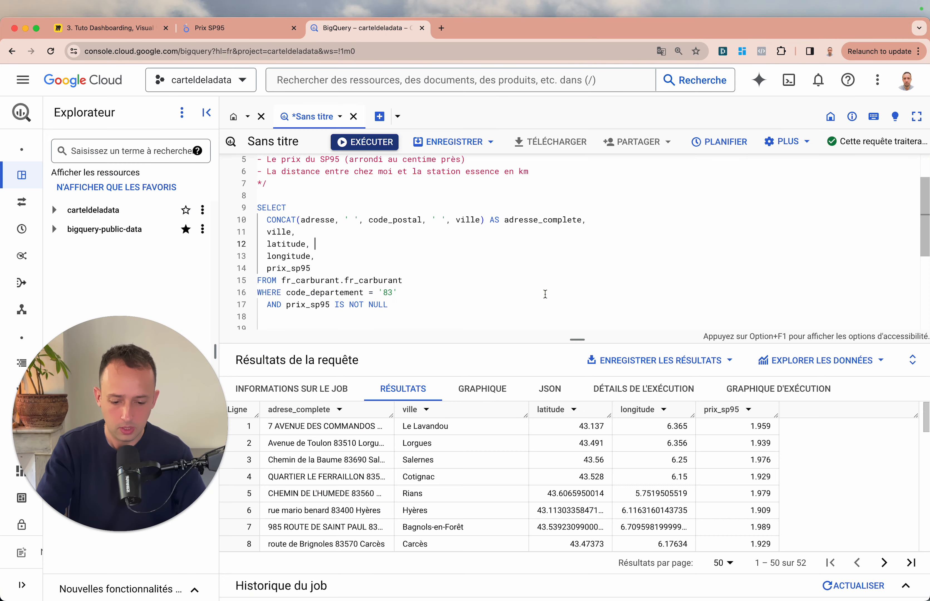
# Step: Run the query with the corrected alias and look over the results
pyautogui.click(369, 141)
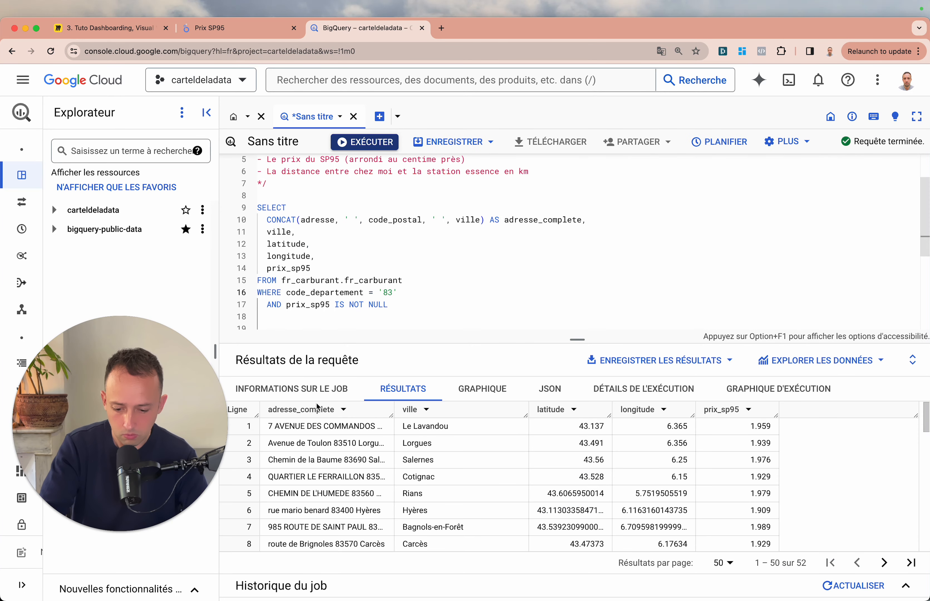
pyautogui.scroll(-5, 362, 288)
pyautogui.scroll(5, 425, 265)
# Step: Wrap prix_sp95 in the SELECT list in a ROUND function with 2 decimals: ROUND(prix_sp95, 2)
pyautogui.click(322, 256)
pyautogui.click(268, 273)
pyautogui.write('ROUND(')
pyautogui.press('Right')
pyautogui.press('Right')
pyautogui.press('Right')
pyautogui.press('Right')
pyautogui.press('Right')
pyautogui.press('Right')
pyautogui.press('Right')
pyautogui.press('Right')
pyautogui.press('Right')
pyautogui.write(',')
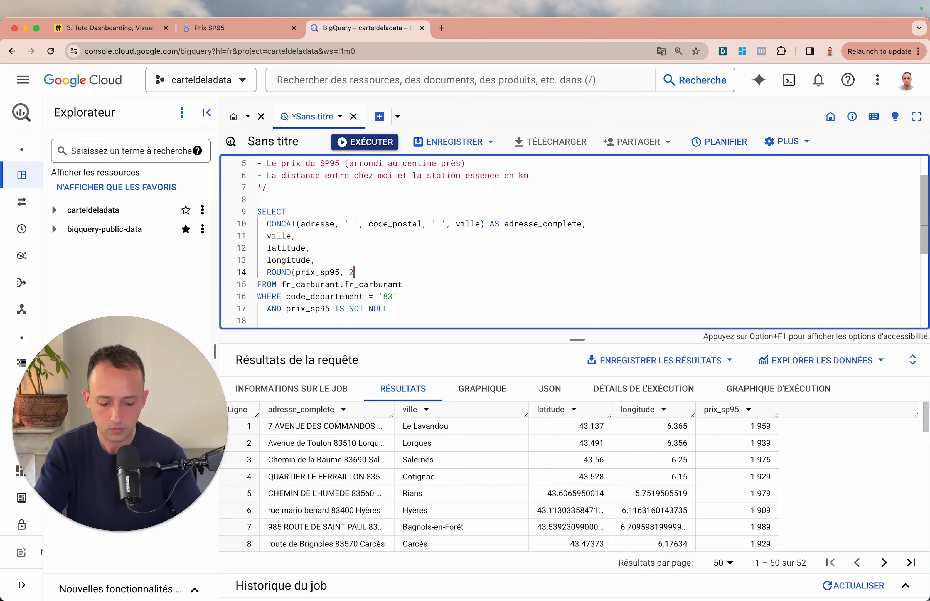
pyautogui.write(' 2)')
# Step: Run the query and check the rounded price column and its header against the commented reference query
pyautogui.press('super+Return')
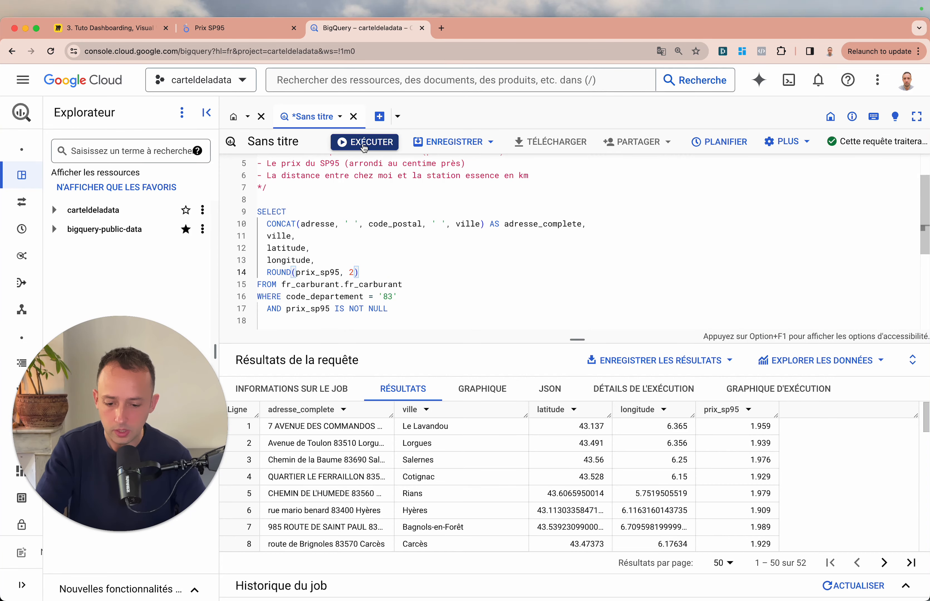
pyautogui.scroll(-5, 334, 256)
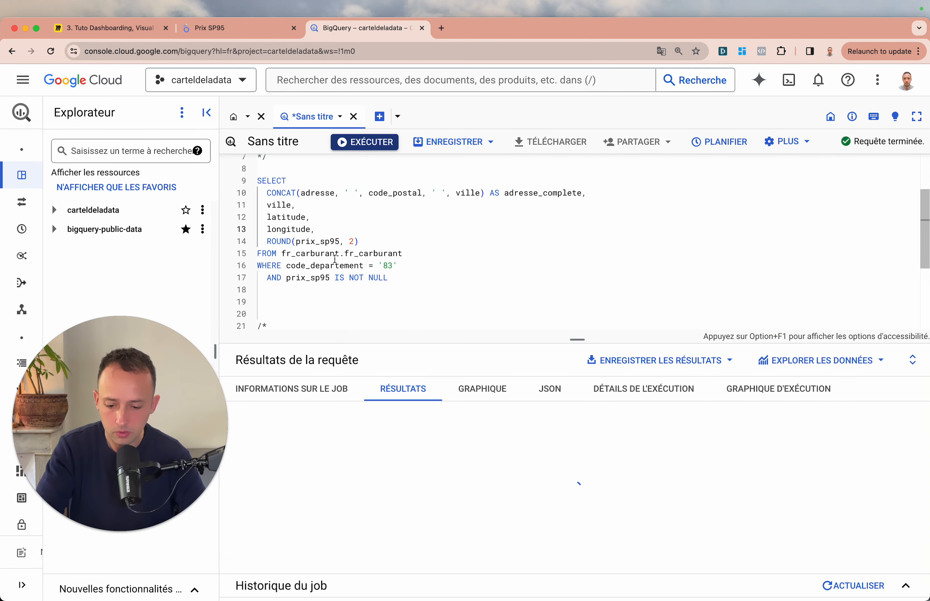
pyautogui.scroll(-2, 334, 259)
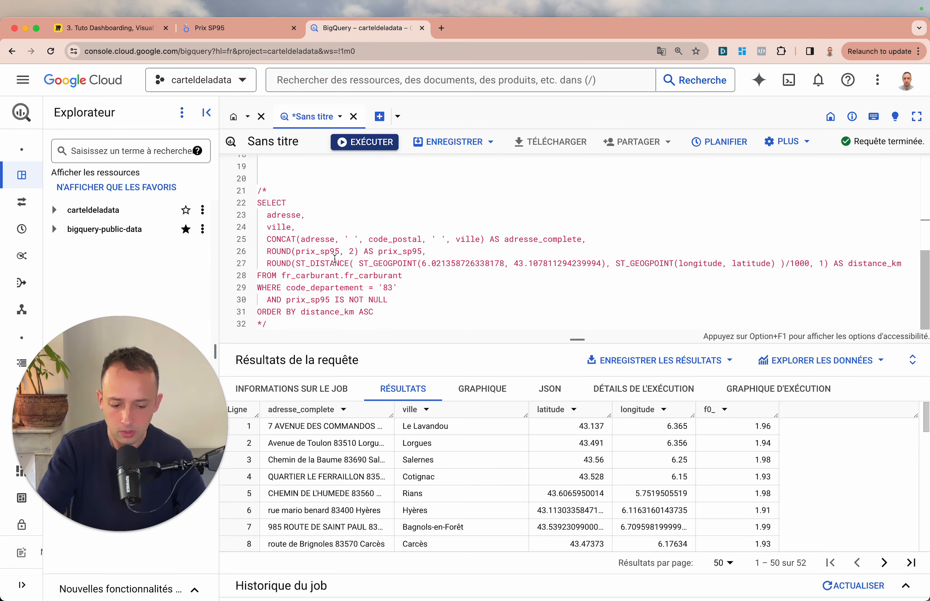
pyautogui.doubleClick(709, 410)
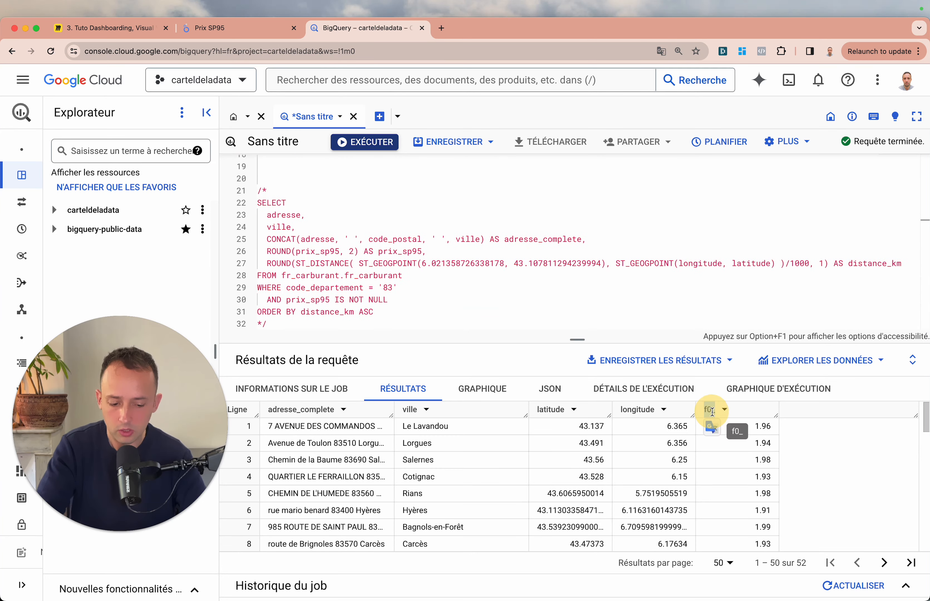
# Step: Alias the ROUND expression in the SELECT list with AS prix_sp95
pyautogui.scroll(5, 363, 242)
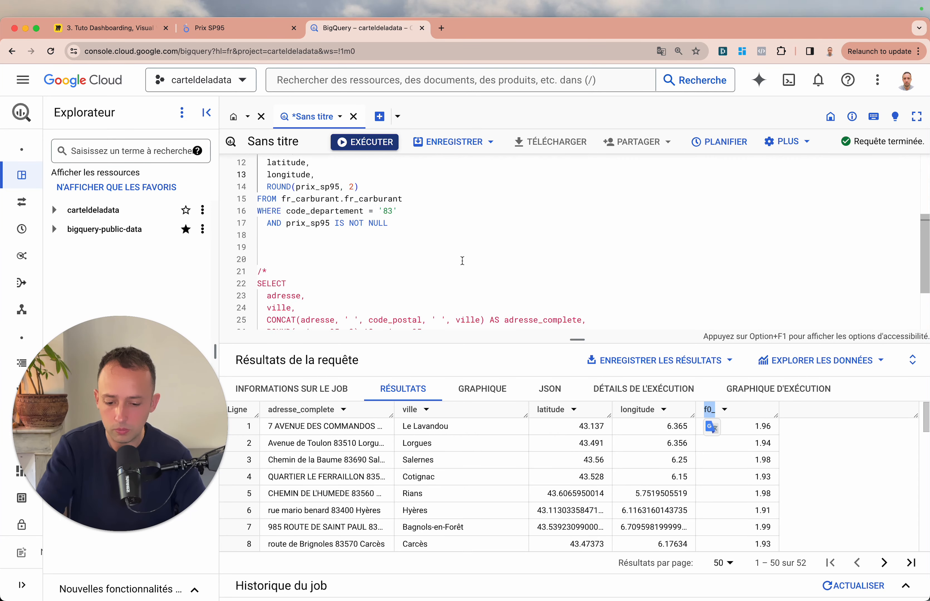
pyautogui.click(364, 243)
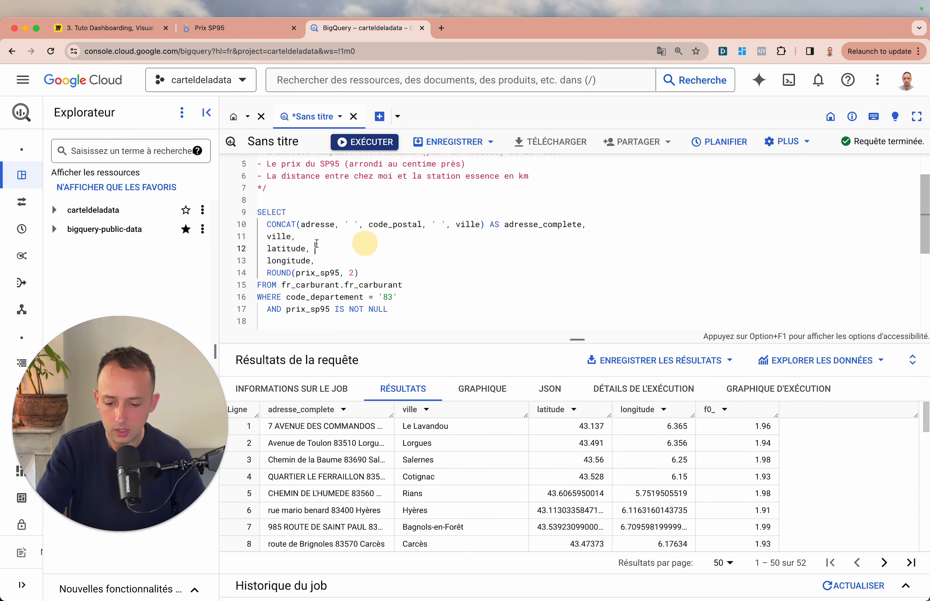
pyautogui.click(324, 273)
pyautogui.click(367, 273)
pyautogui.write('AS')
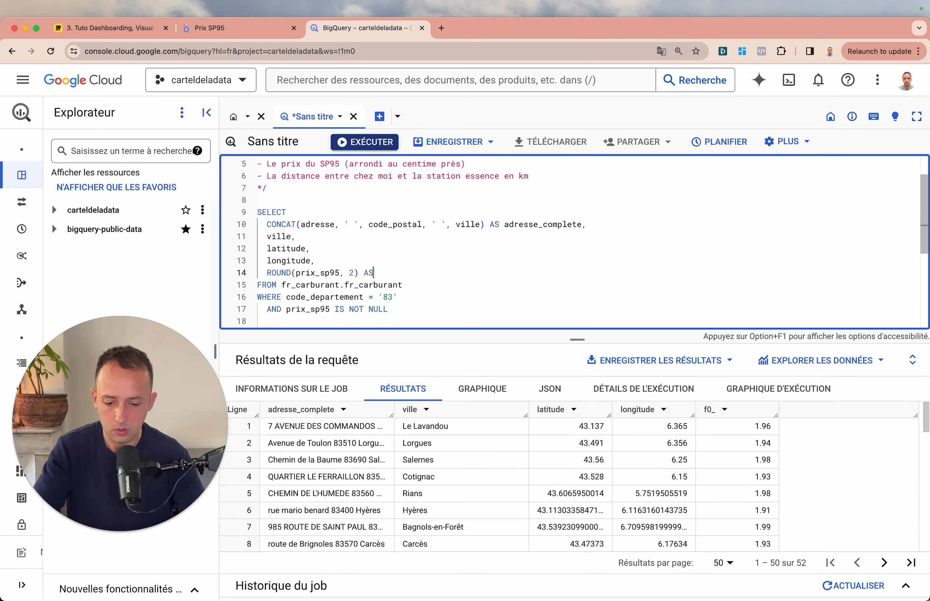
pyautogui.write(' prix_sp95')
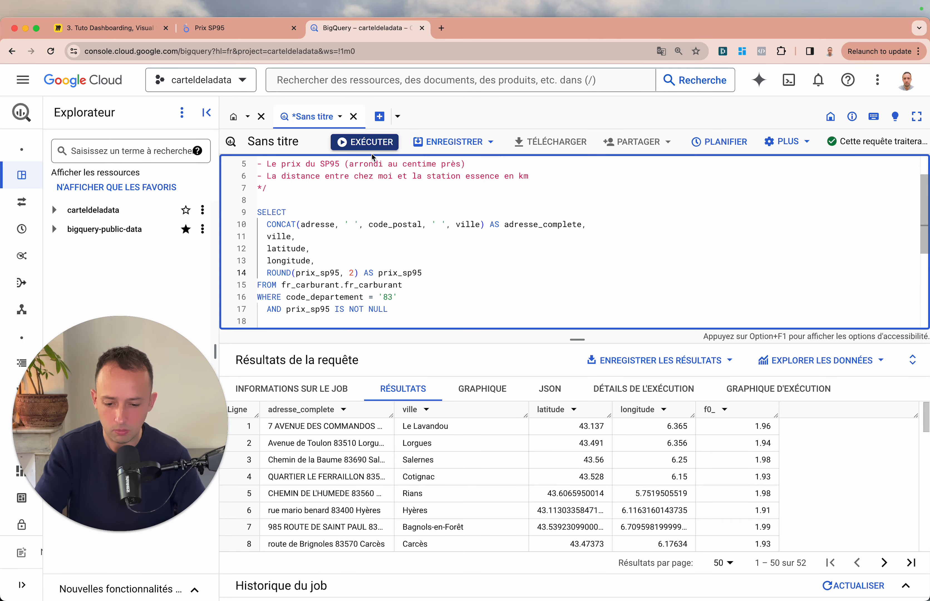
# Step: Run the query with the prix_sp95 alias and look at the latitude and longitude result columns
pyautogui.click(371, 142)
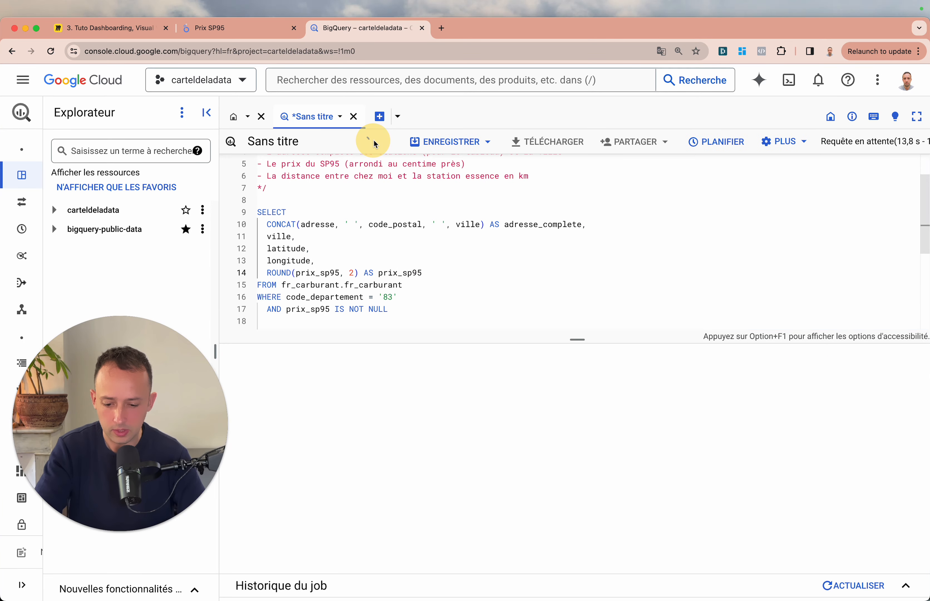
pyautogui.click(337, 259)
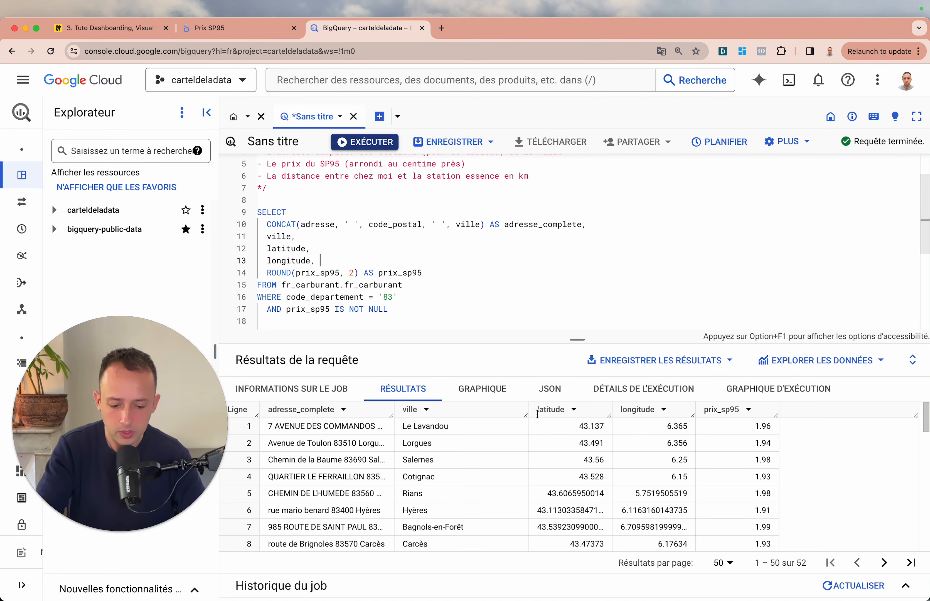
pyautogui.moveTo(549, 426); pyautogui.dragTo(643, 430)
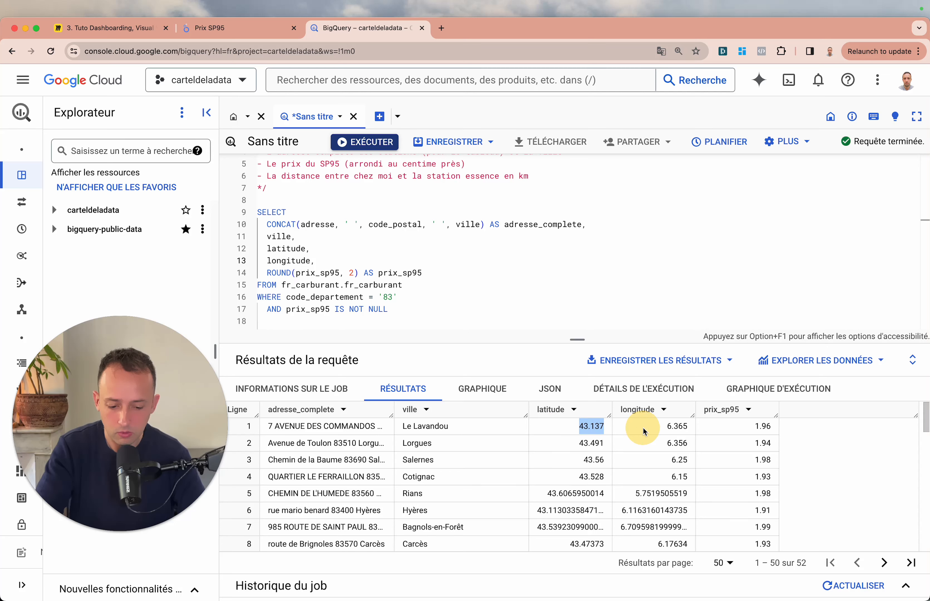
# Step: Copy the ROUND(ST_DISTANCE(...)/1000, 1) AS distance_km expression from the commented reference query
pyautogui.scroll(-3, 480, 319)
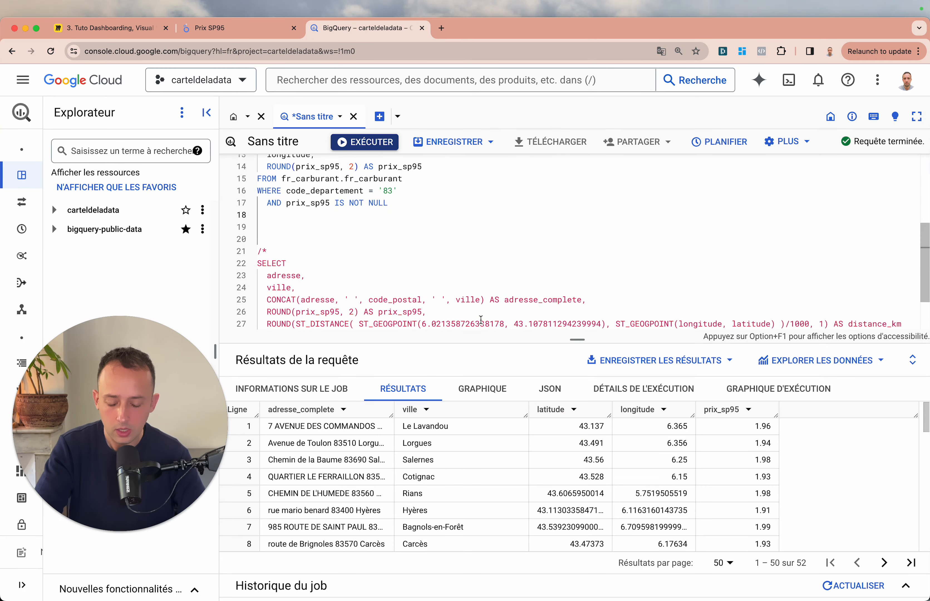
pyautogui.scroll(-2, 480, 319)
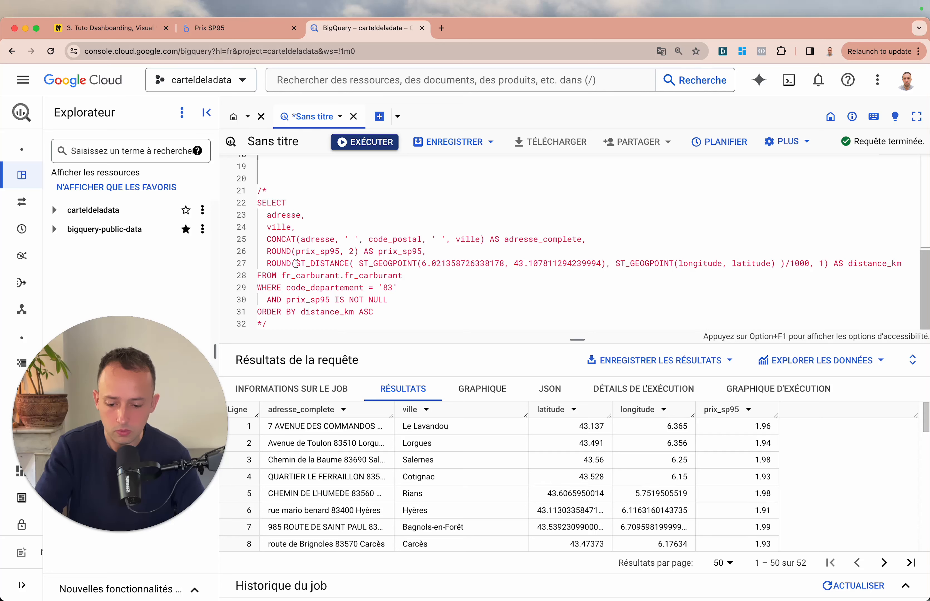
pyautogui.moveTo(296, 264); pyautogui.dragTo(434, 264)
pyautogui.click(435, 263)
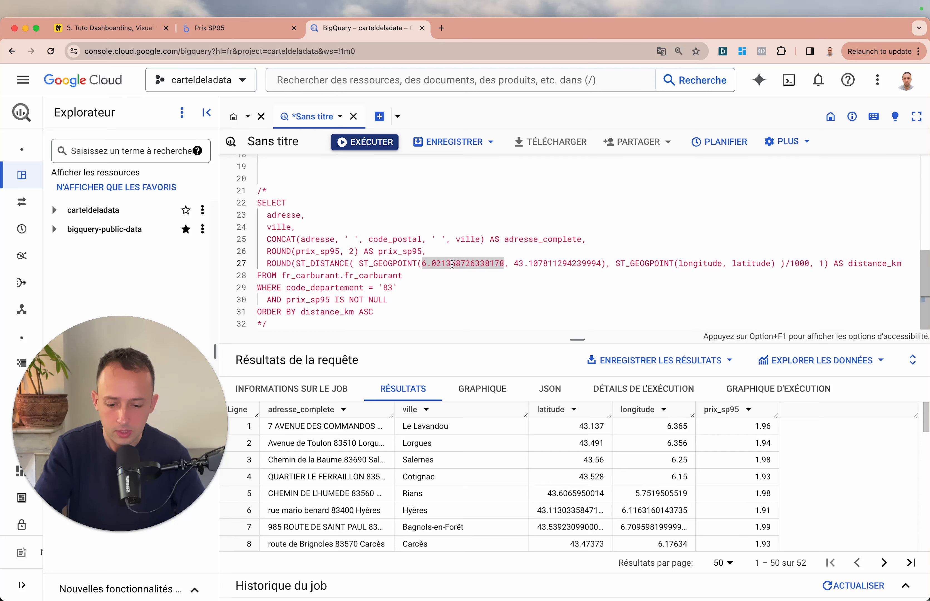
pyautogui.moveTo(268, 263); pyautogui.dragTo(901, 260)
pyautogui.press('super+c')
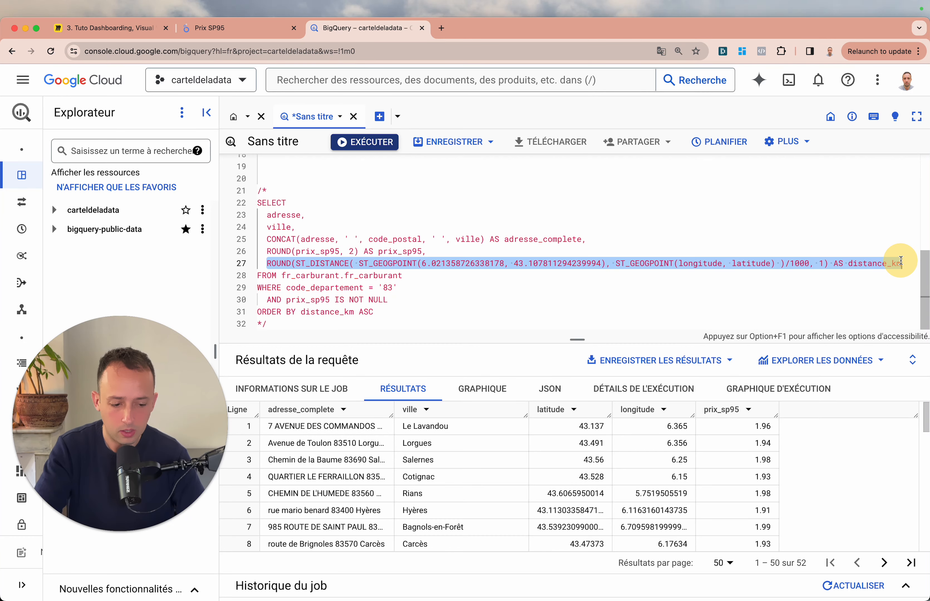
# Step: Remove the latitude and longitude columns from the active query's SELECT list
pyautogui.scroll(5, 664, 235)
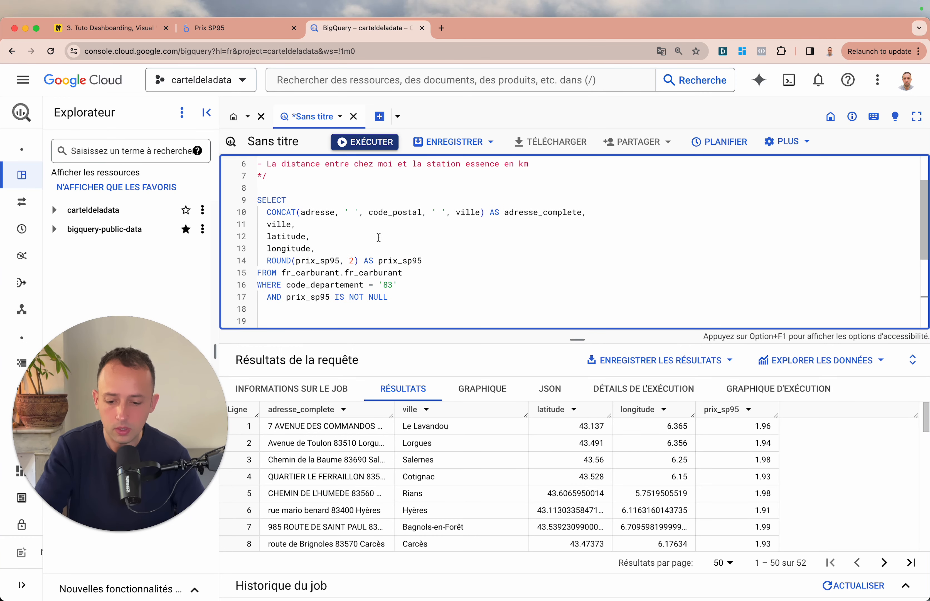
pyautogui.click(371, 244)
pyautogui.moveTo(319, 250); pyautogui.dragTo(253, 237)
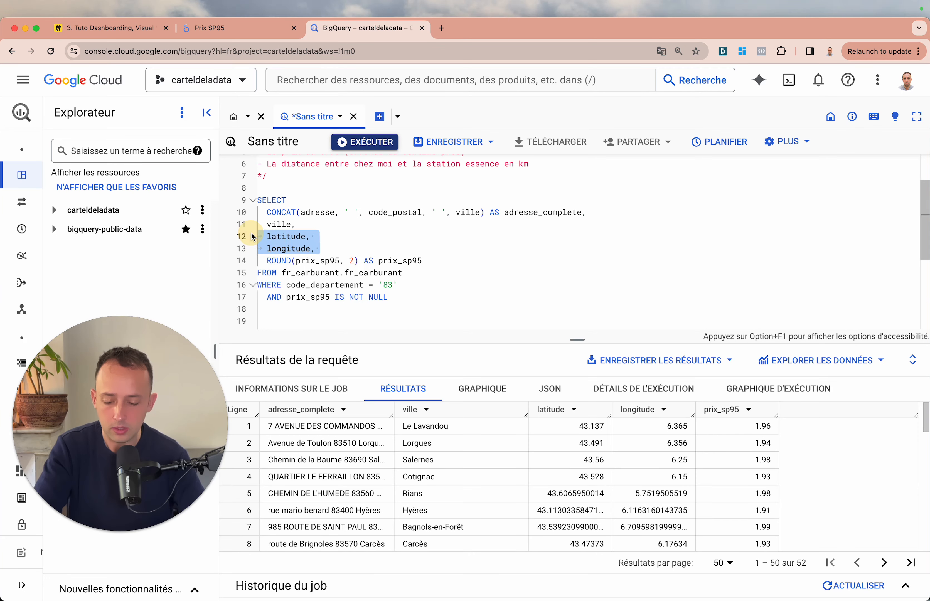
pyautogui.press('BackSpace')
pyautogui.press('BackSpace')
# Step: Add a comma after AS prix_sp95 and paste the copied distance_km expression on a new line in the SELECT list
pyautogui.press('super+Down')
pyautogui.press('super+Up')
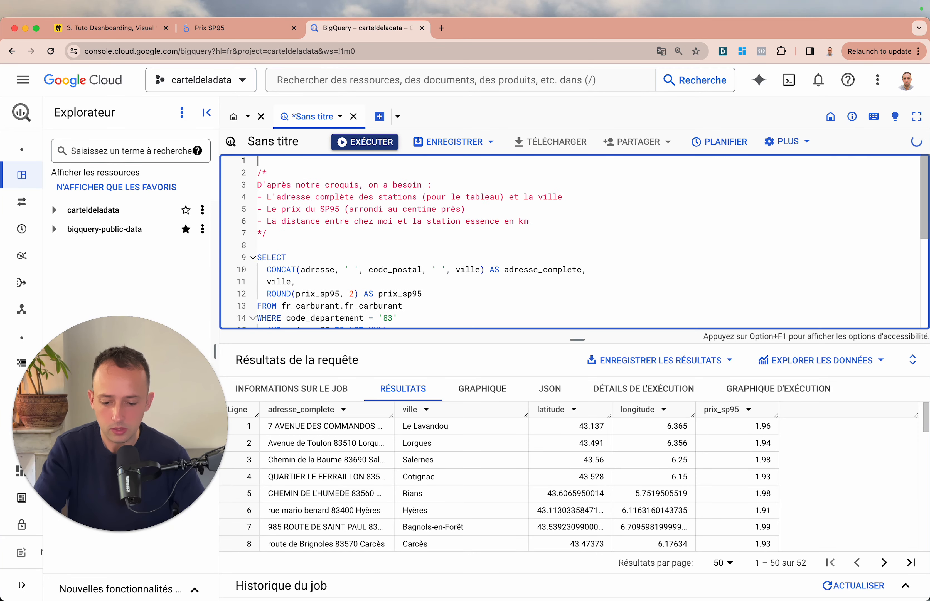
pyautogui.press('Down')
pyautogui.press('Down')
pyautogui.press('Down')
pyautogui.press('Down')
pyautogui.press('Down')
pyautogui.press('Down')
pyautogui.press('Down')
pyautogui.press('Down')
pyautogui.press('Down')
pyautogui.press('Down')
pyautogui.press('Down')
pyautogui.press('Down')
pyautogui.press('Down')
pyautogui.press('Down')
pyautogui.press('Down')
pyautogui.press('Down')
pyautogui.press('Down')
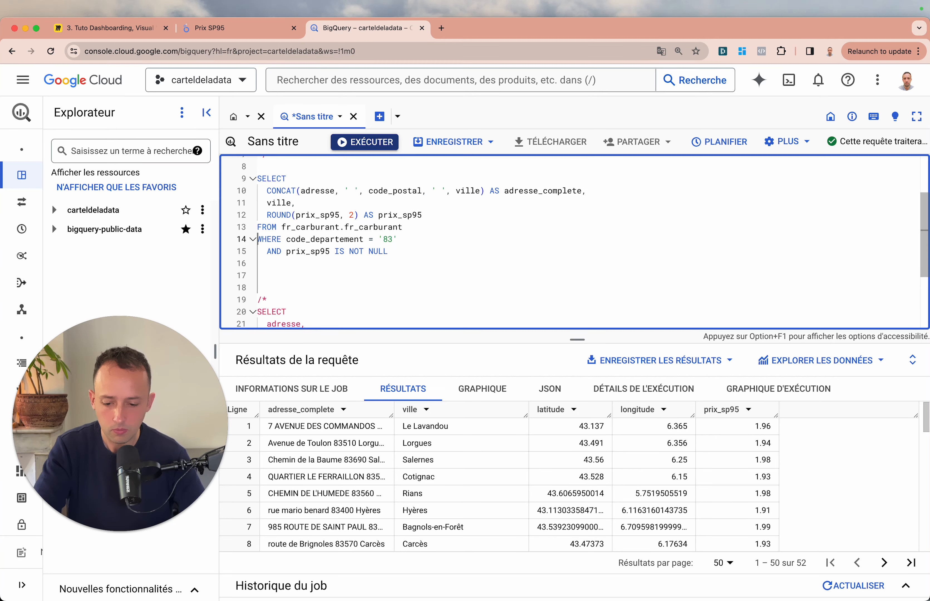
pyautogui.press('Up')
pyautogui.press('Up')
pyautogui.press('End')
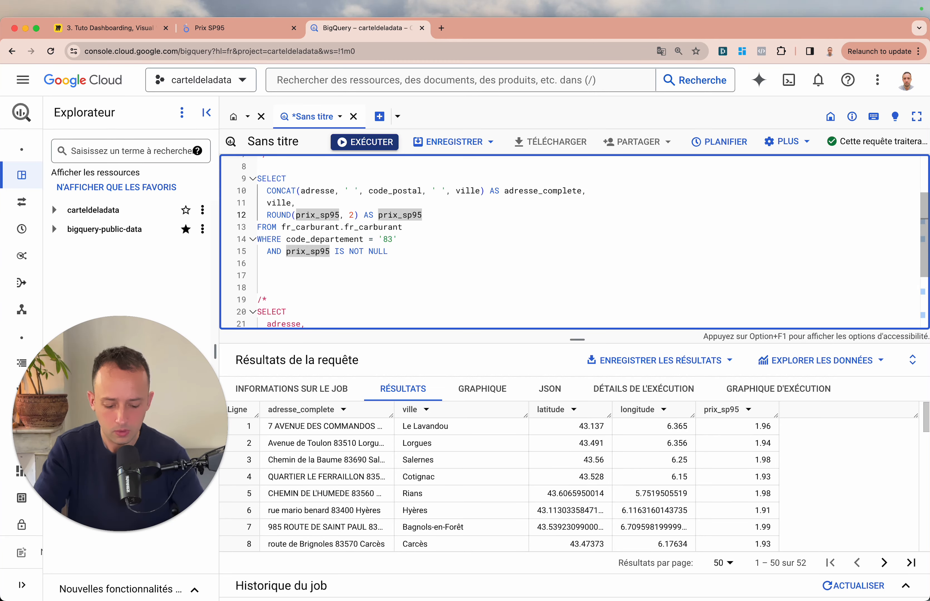
pyautogui.write(',')
pyautogui.press('Return')
pyautogui.press('super+v')
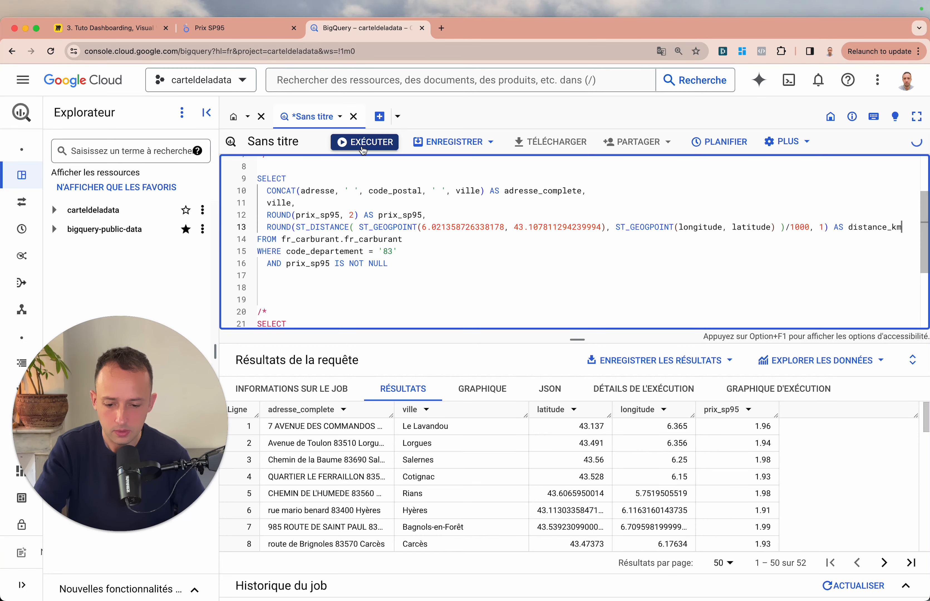
# Step: Run the query and review the two ST_GEOGPOINT arguments of the distance formula against the commented reference query
pyautogui.click(362, 146)
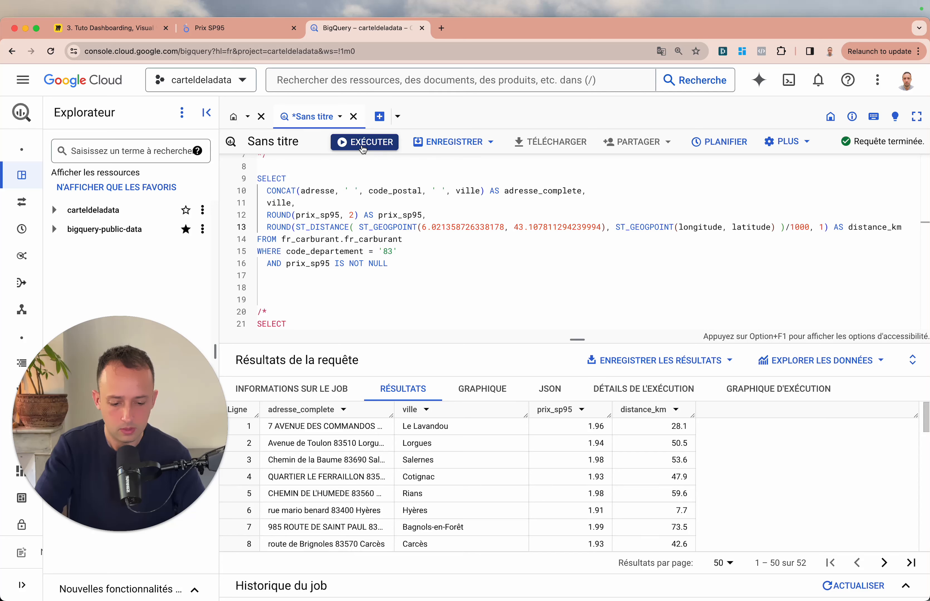
pyautogui.click(457, 213)
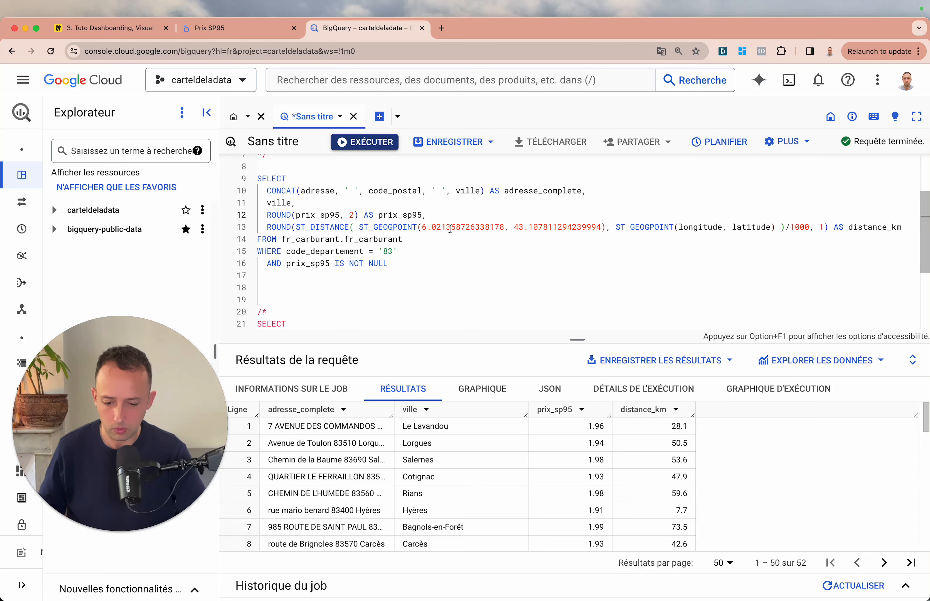
pyautogui.moveTo(423, 227); pyautogui.dragTo(469, 228)
pyautogui.click(575, 216)
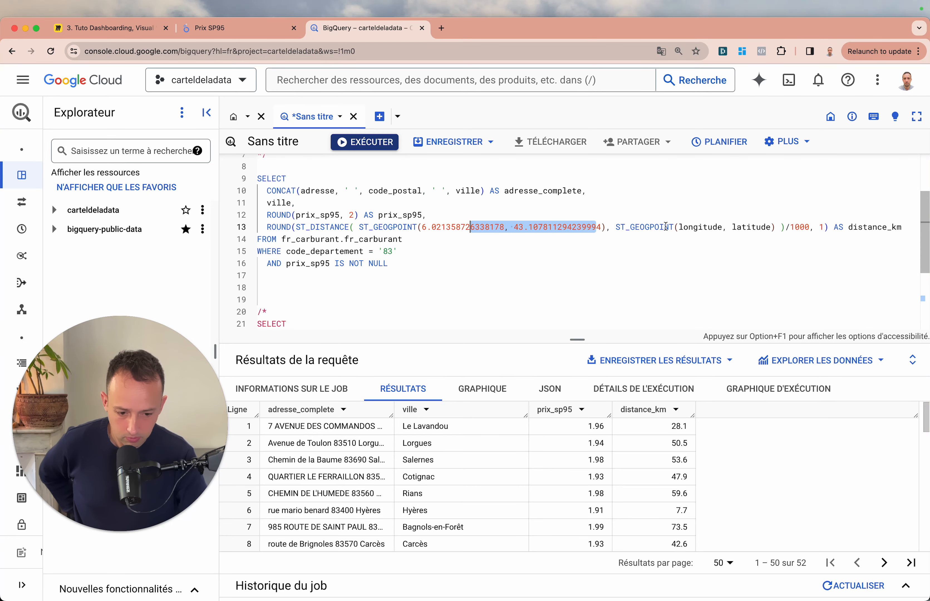
pyautogui.moveTo(679, 227); pyautogui.dragTo(771, 227)
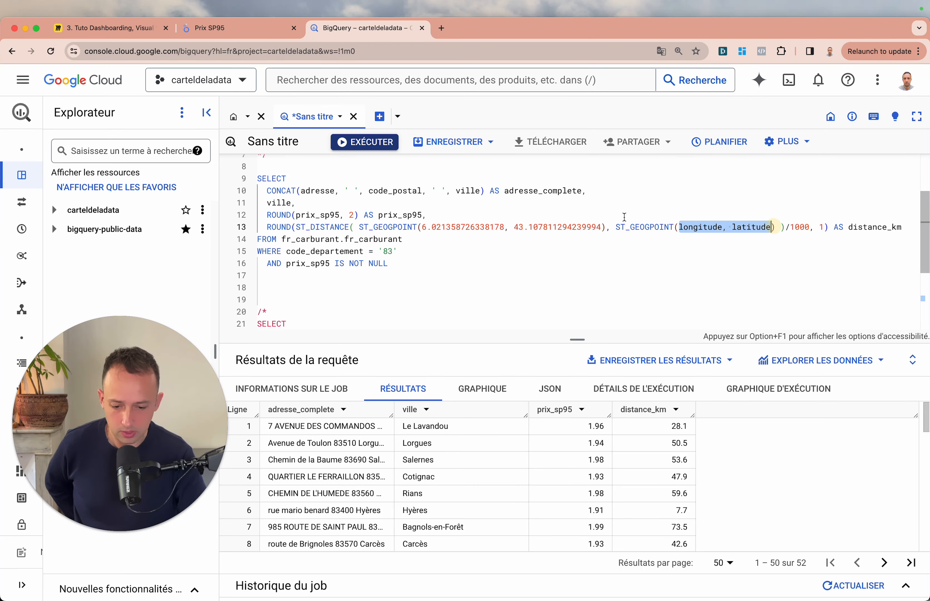
pyautogui.click(624, 217)
pyautogui.scroll(-5, 251, 183)
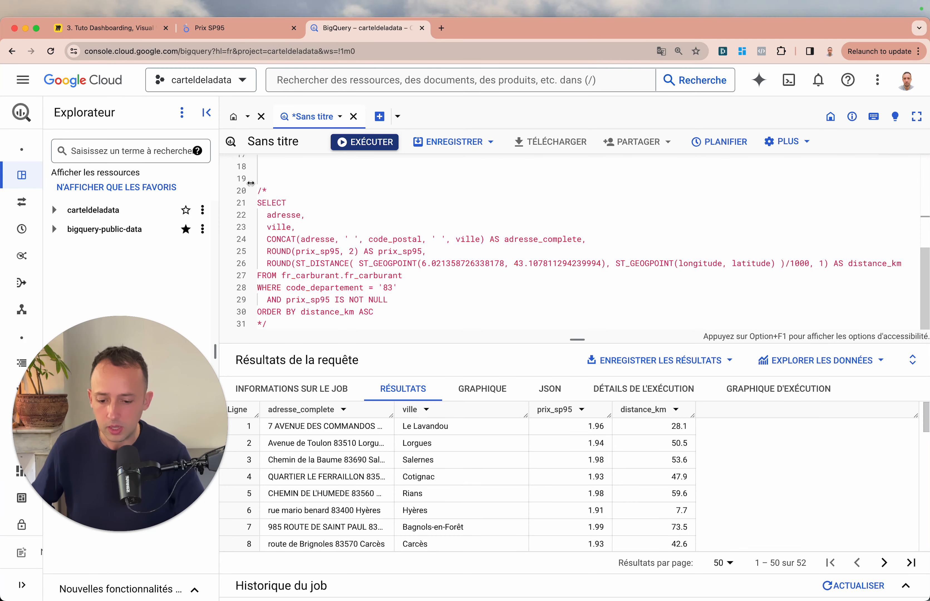
pyautogui.scroll(8, 251, 182)
pyautogui.click(314, 247)
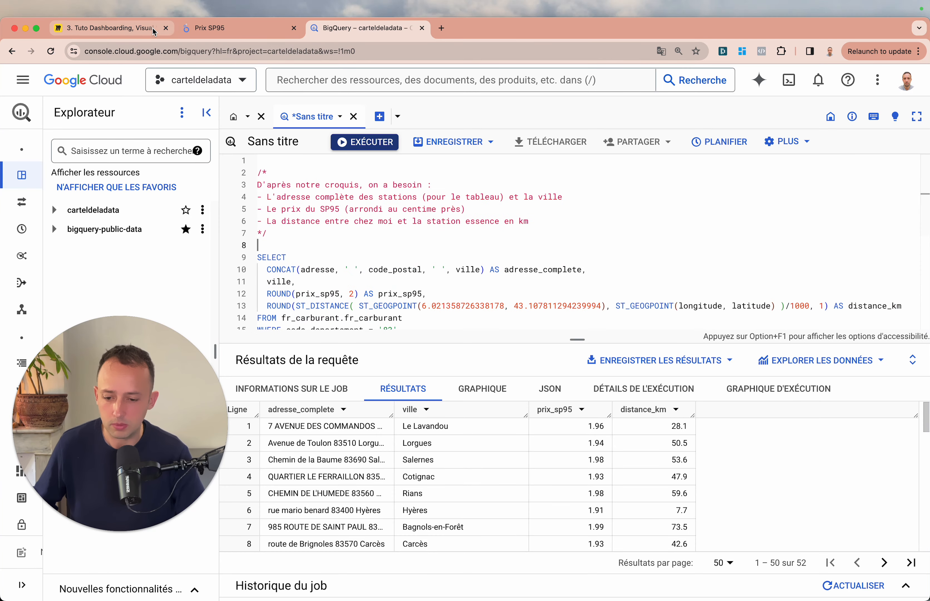
# Step: Switch to the Miro board and examine the data requirements, reference query and dashboard sketch in Cadre 5
pyautogui.click(230, 26)
pyautogui.click(87, 23)
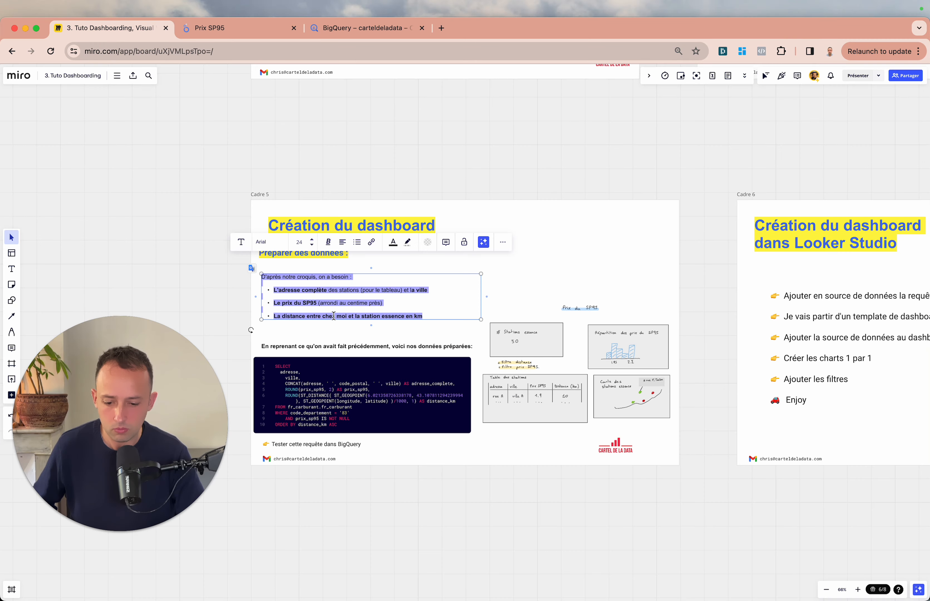
pyautogui.click(225, 306)
pyautogui.scroll(5, 395, 343)
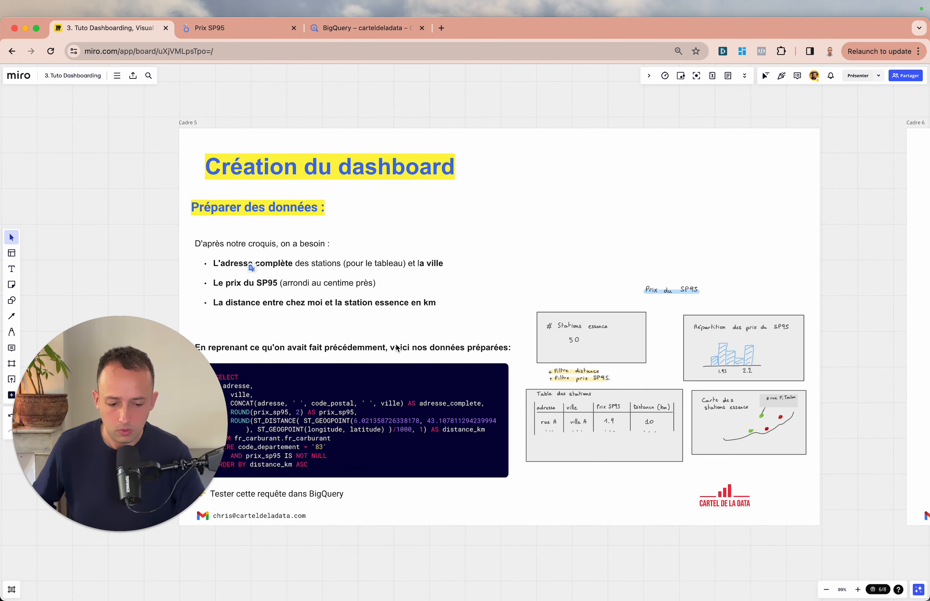
pyautogui.scroll(-5, 396, 348)
pyautogui.scroll(4, 396, 348)
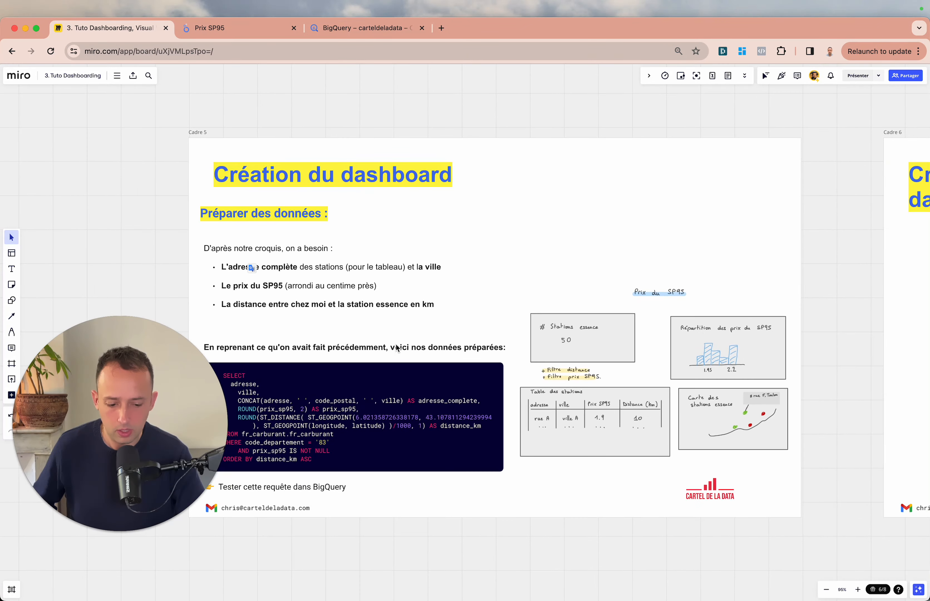
pyautogui.scroll(2, 397, 348)
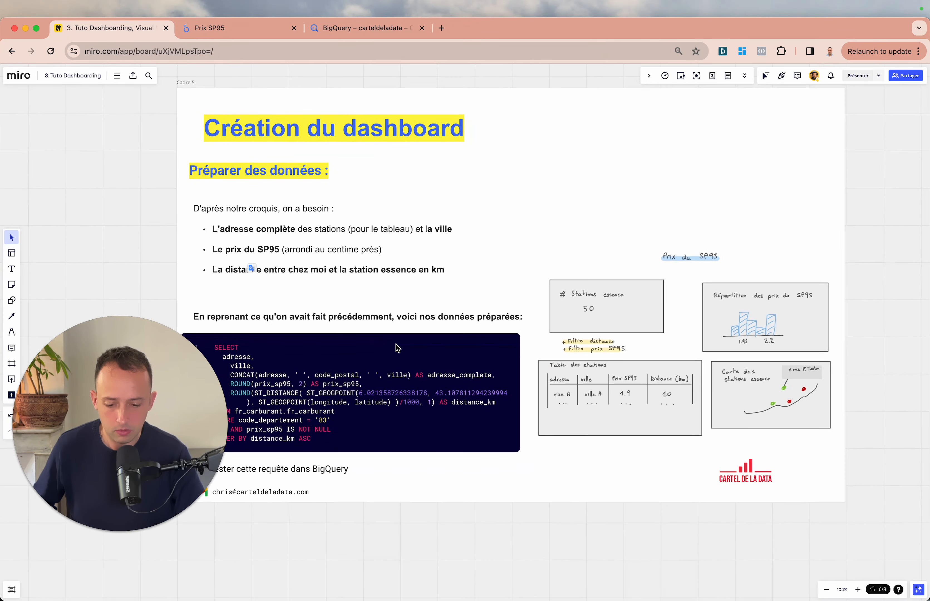
pyautogui.hscroll(-2, 397, 348)
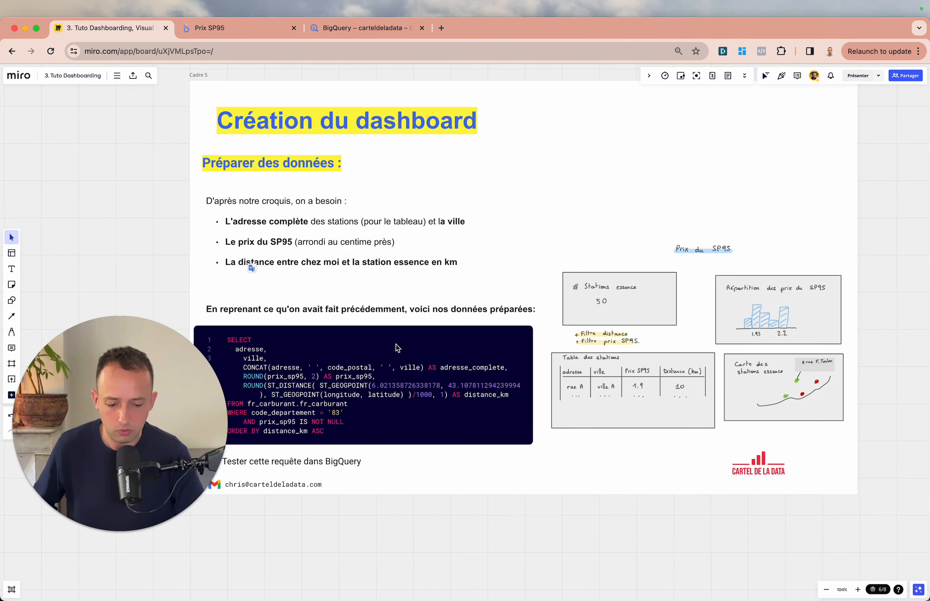
pyautogui.scroll(2, 397, 347)
pyautogui.hscroll(-1, 398, 348)
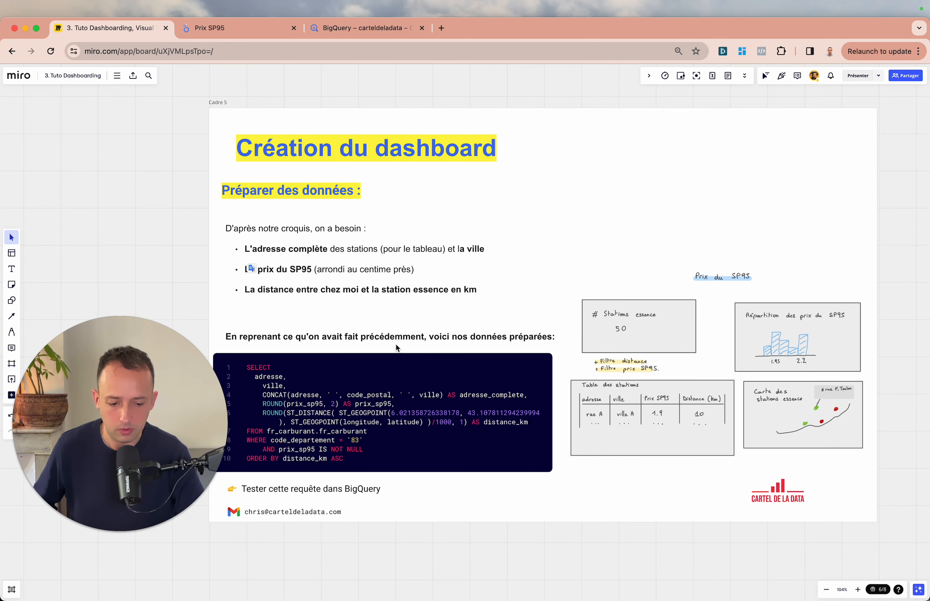